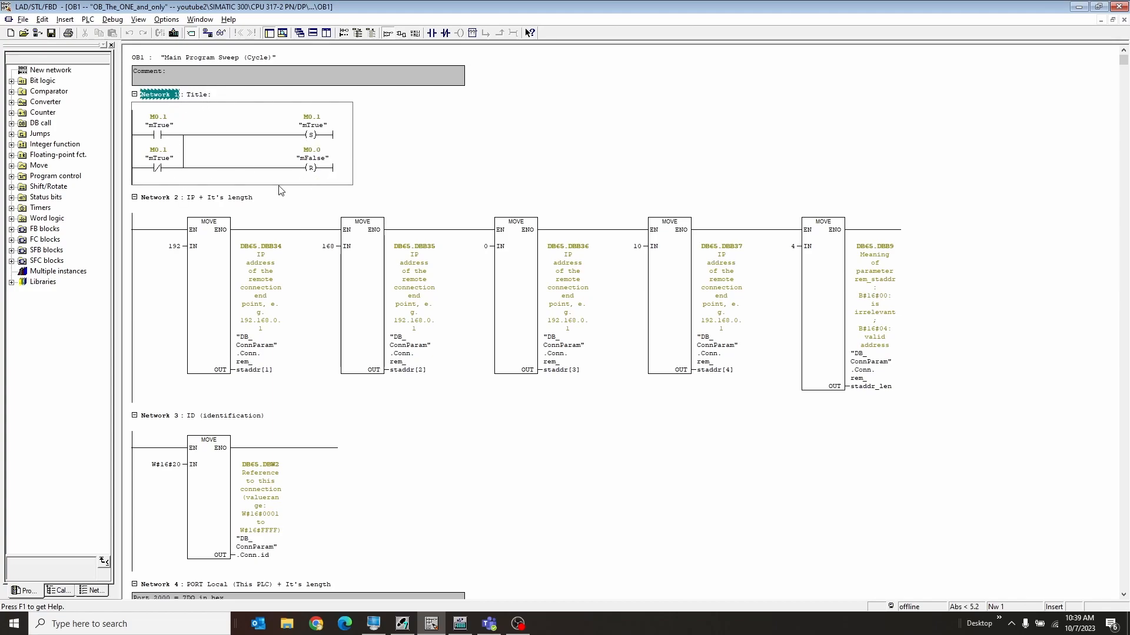
Review Networks 2, 3, 6 and 7: connection ID, PLC type and active-side coil
click(150, 198)
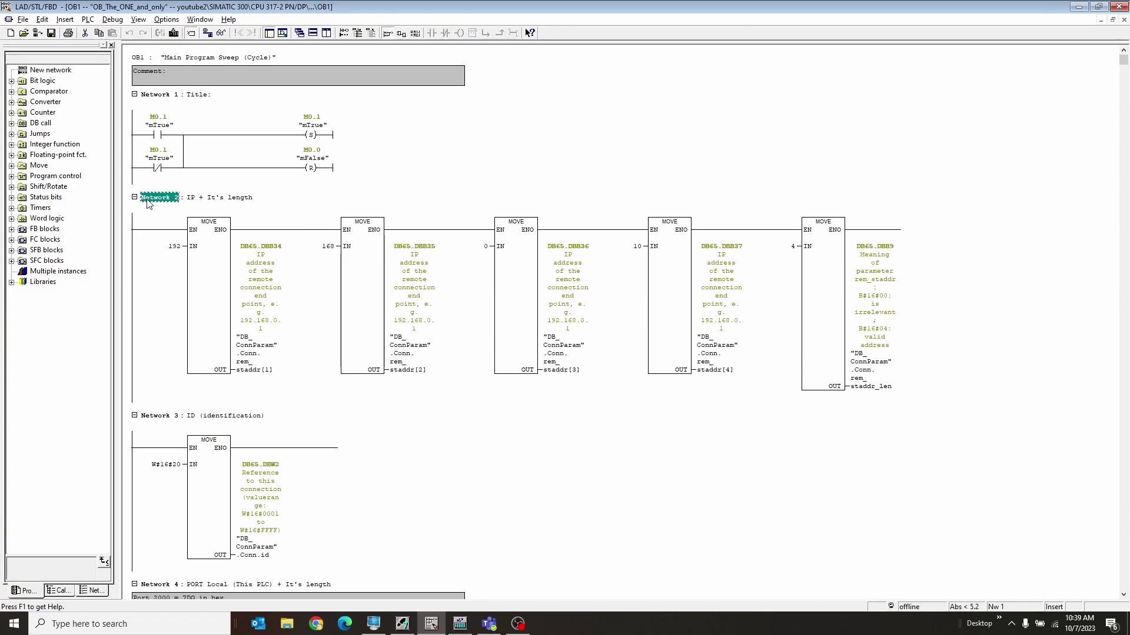
click(165, 281)
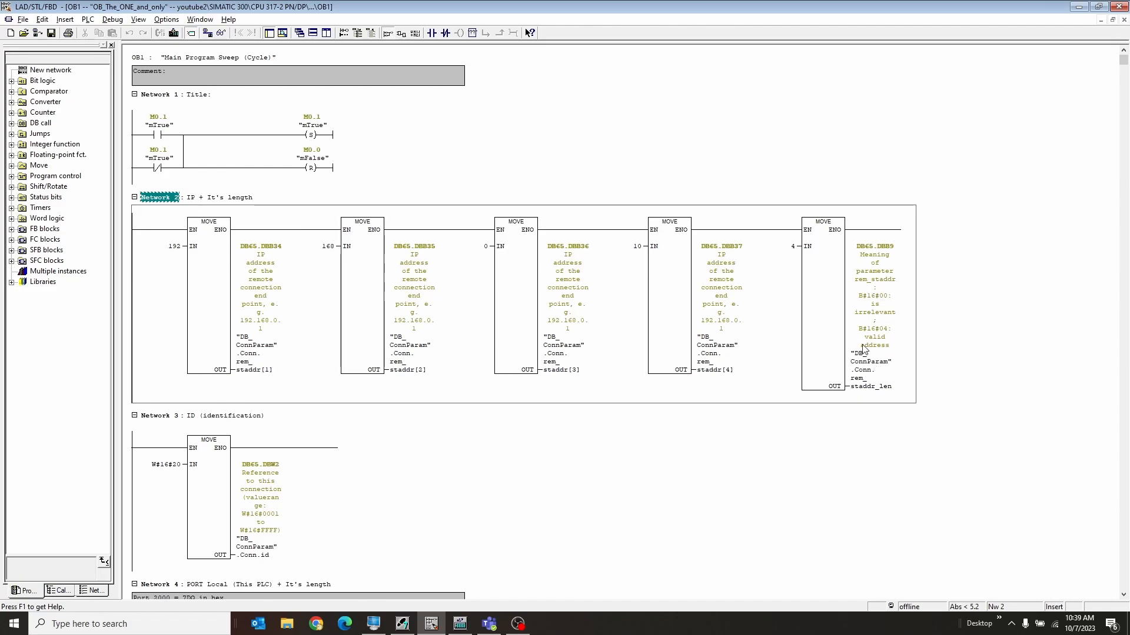
scroll(421, 429, down, 5)
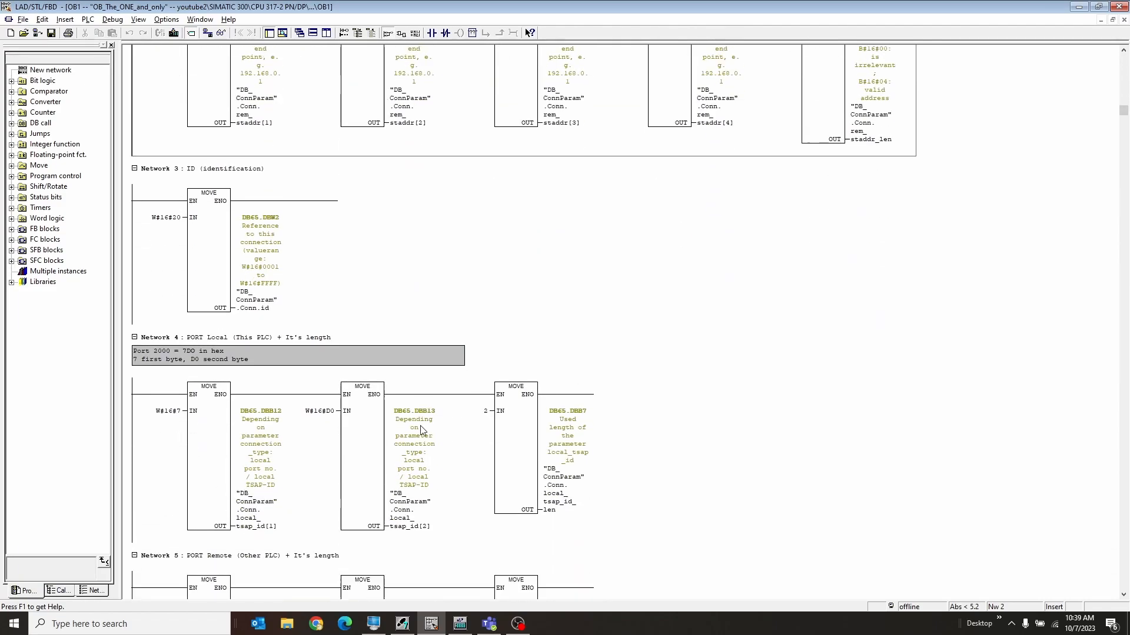
click(299, 291)
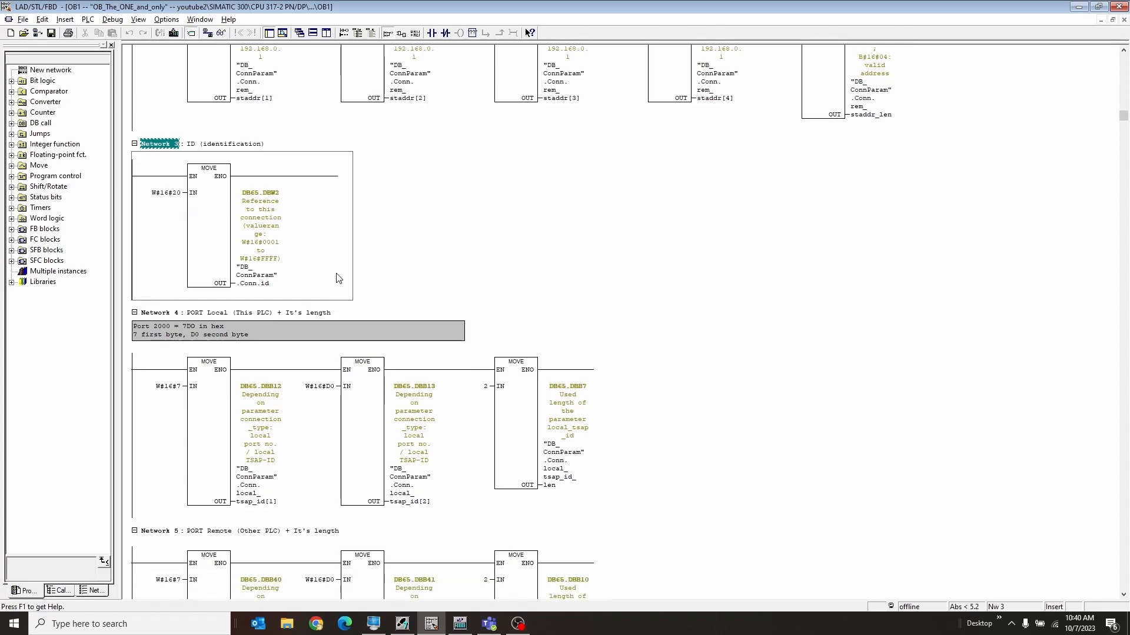
scroll(337, 278, down, 3)
scroll(337, 278, down, 2)
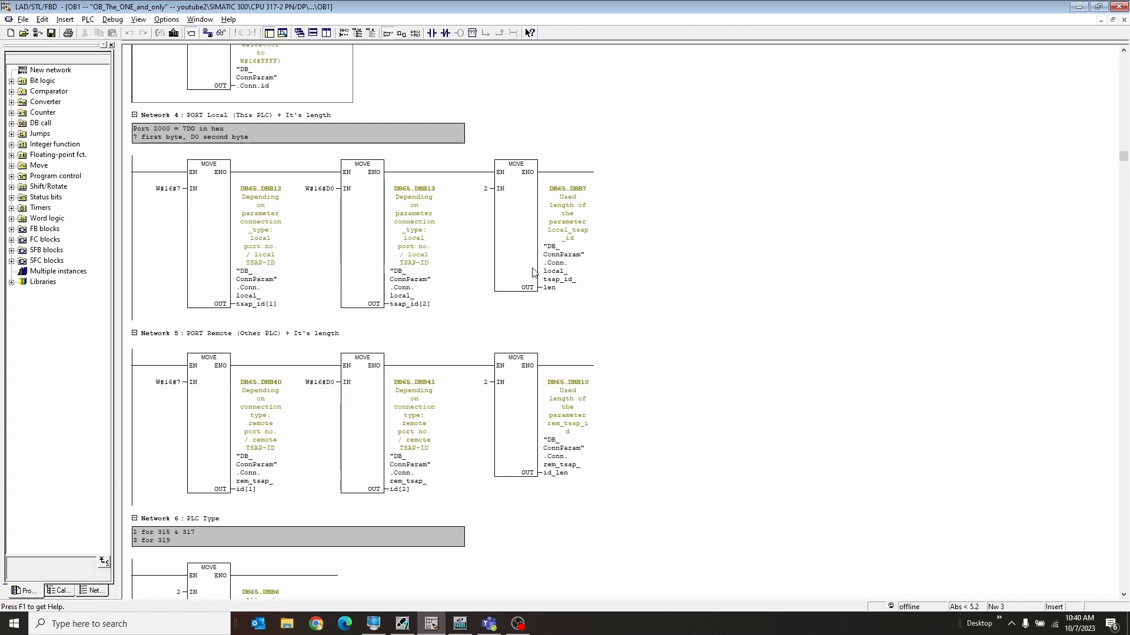
scroll(408, 320, down, 3)
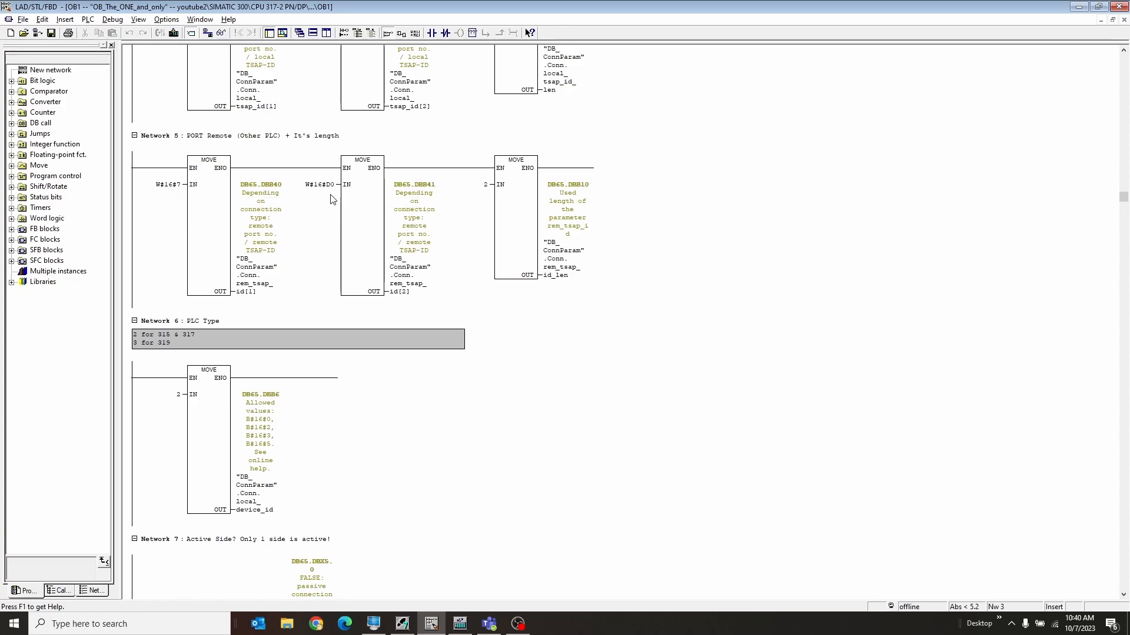
scroll(458, 336, down, 3)
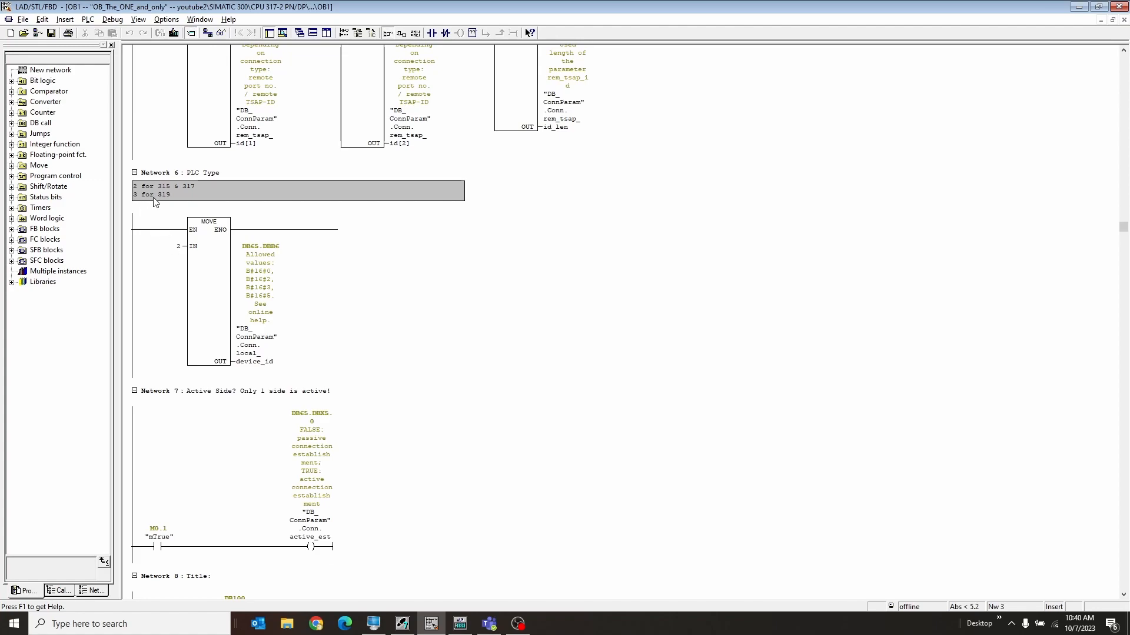
click(371, 318)
scroll(371, 318, down, 3)
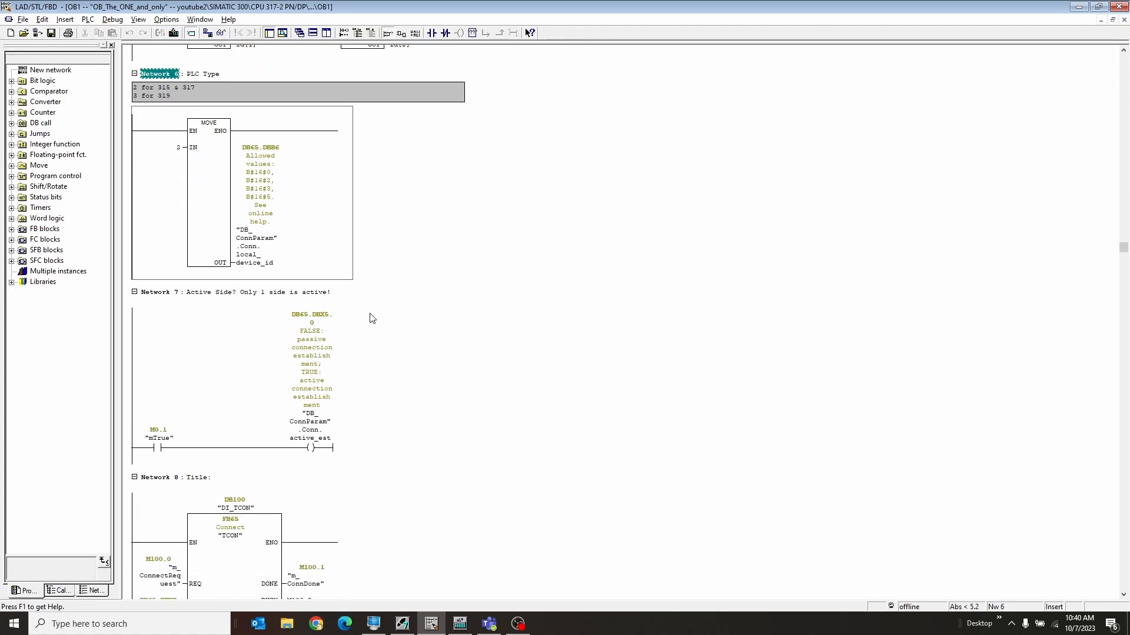
scroll(371, 317, down, 3)
scroll(371, 318, down, 3)
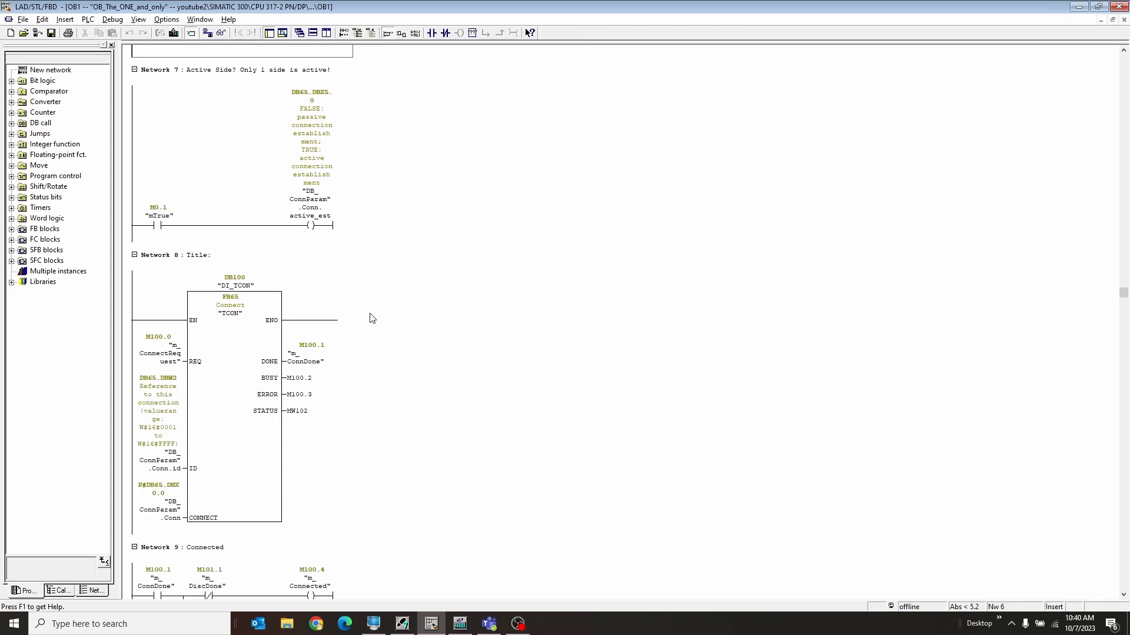
click(244, 164)
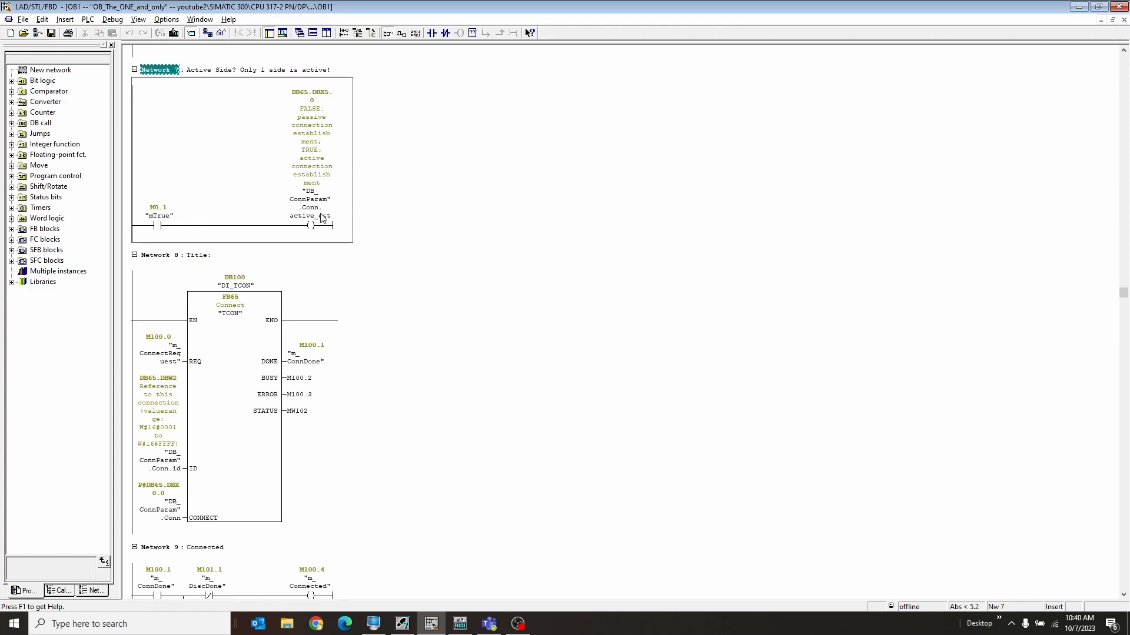
scroll(385, 228, down, 2)
scroll(386, 228, down, 2)
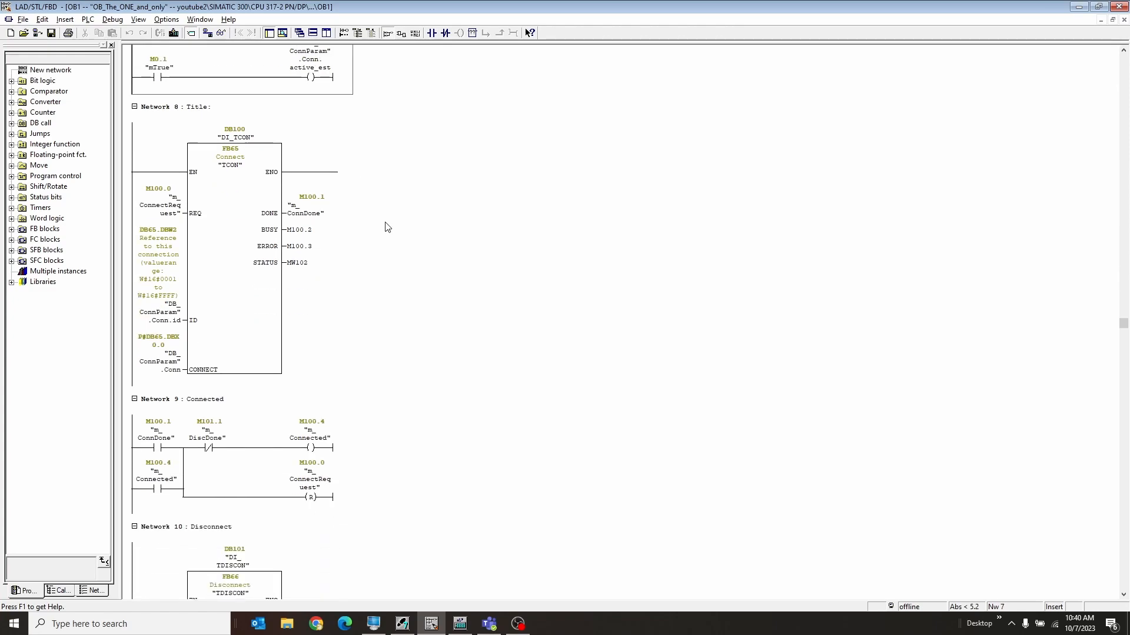
Compare Network 8's TCON ID and CONNECT operands with Network 3's W#16#20, then switch to SIMATIC Manager
click(264, 275)
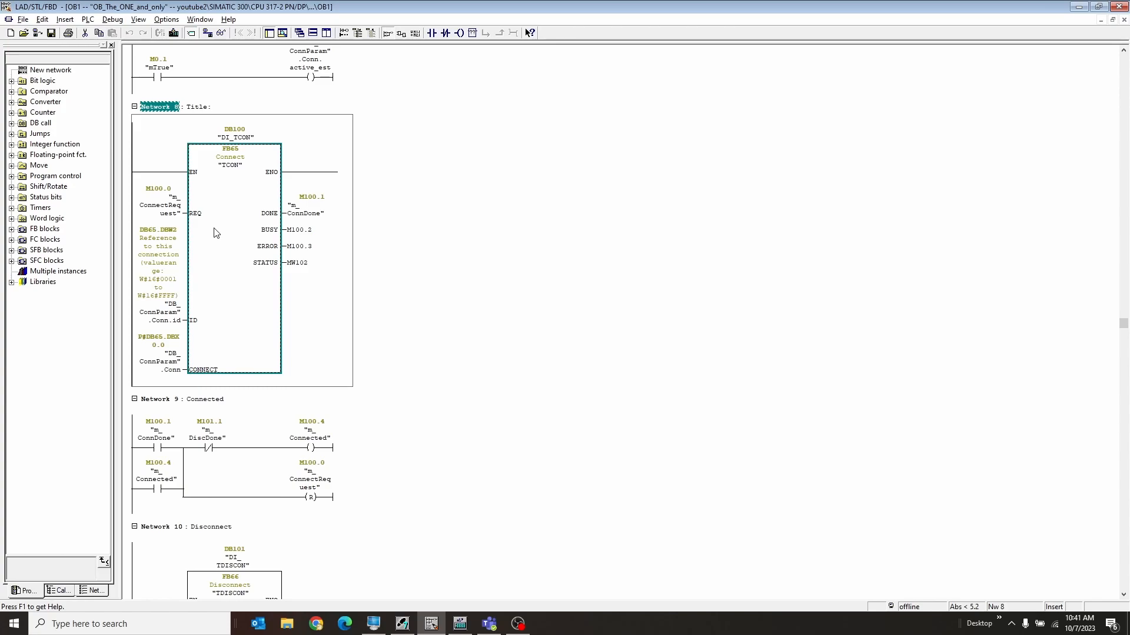
double_click(163, 318)
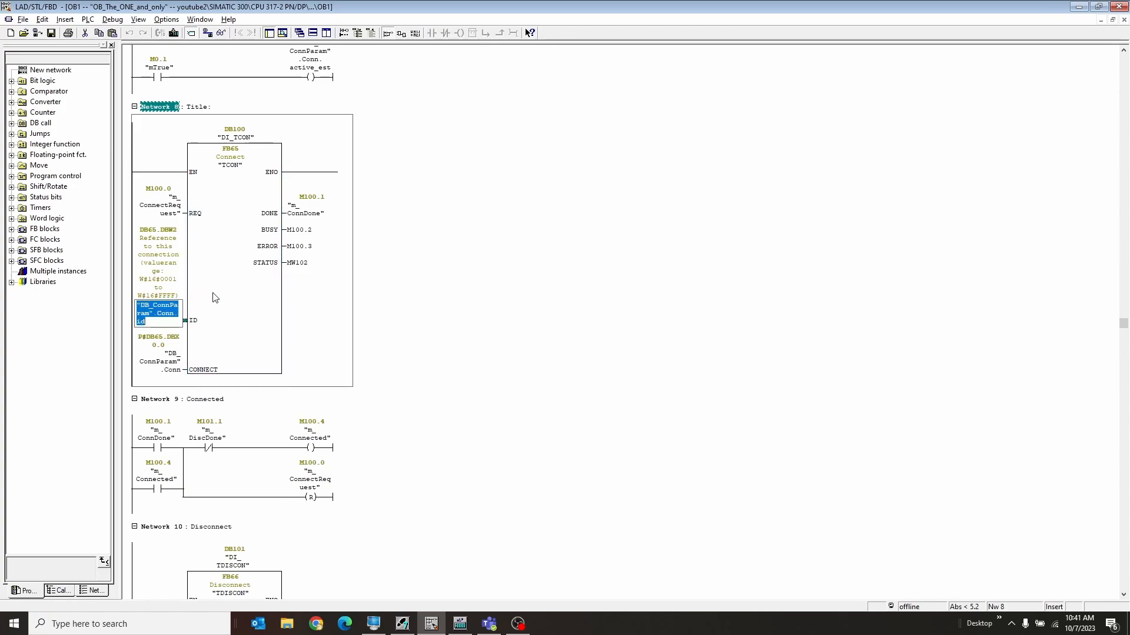
scroll(214, 297, up, 5)
scroll(214, 297, up, 3)
scroll(229, 319, down, 3)
click(252, 329)
double_click(163, 242)
click(163, 285)
scroll(163, 284, down, 5)
scroll(162, 284, down, 5)
scroll(163, 285, down, 3)
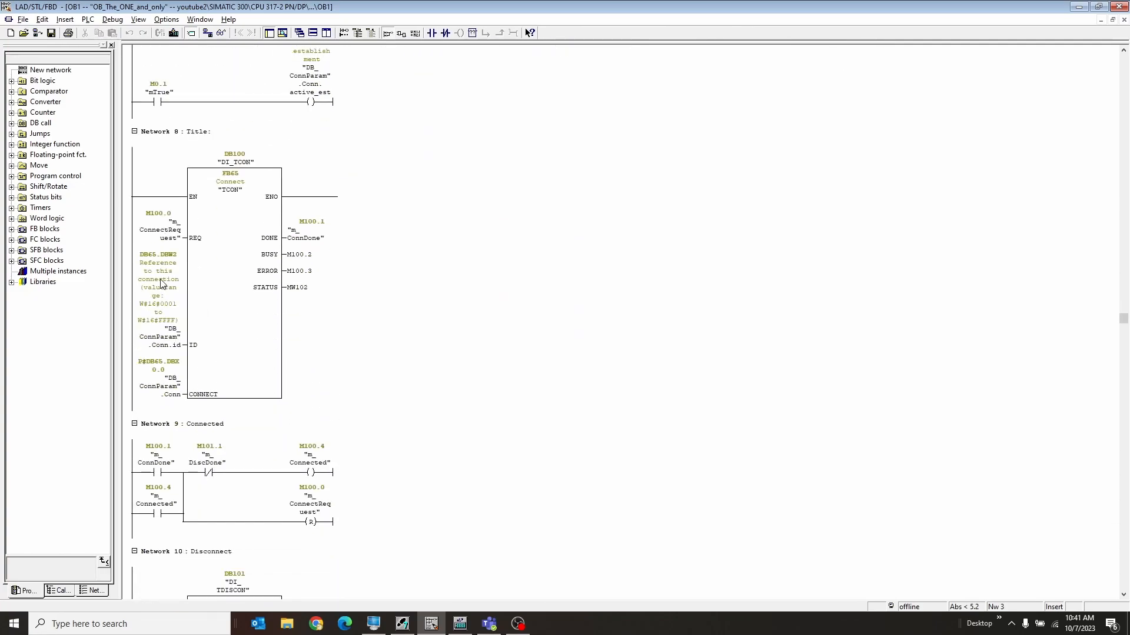
click(169, 386)
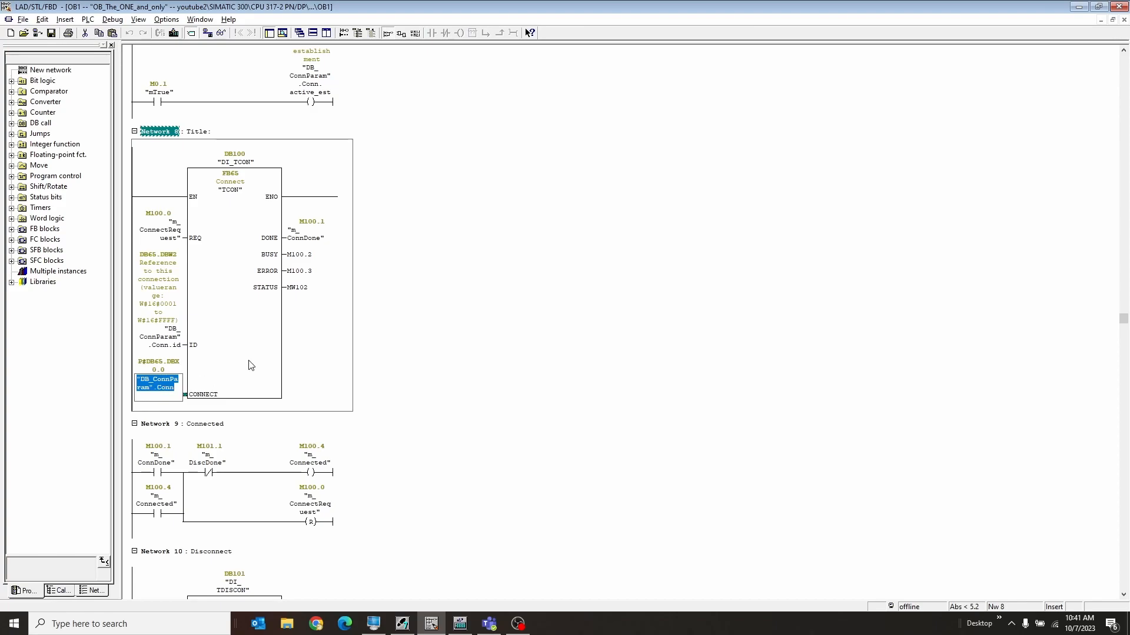
scroll(403, 379, up, 5)
scroll(404, 354, up, 5)
scroll(404, 354, up, 2)
scroll(404, 355, down, 5)
scroll(403, 354, down, 5)
scroll(403, 354, down, 5)
scroll(403, 354, down, 5)
scroll(404, 355, down, 2)
click(402, 624)
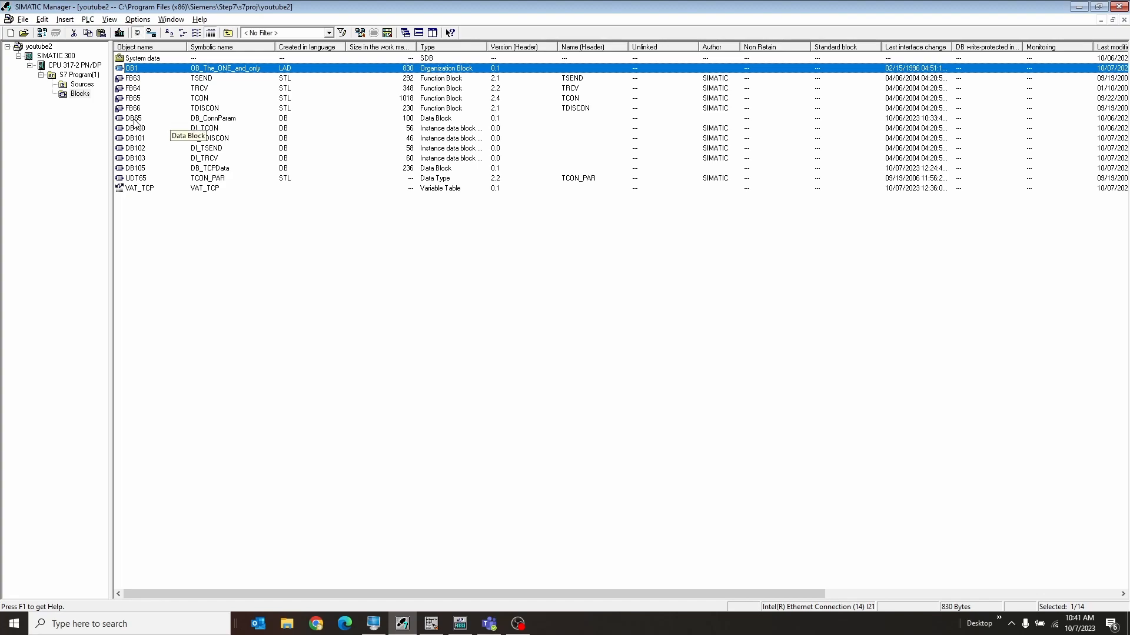
Step through the blocks OB1, FB63–FB66, DB_ConnParam, DI_TCON, DI_TRCV, DB_TCPData, UDT65 and VAT_TCP
click(223, 120)
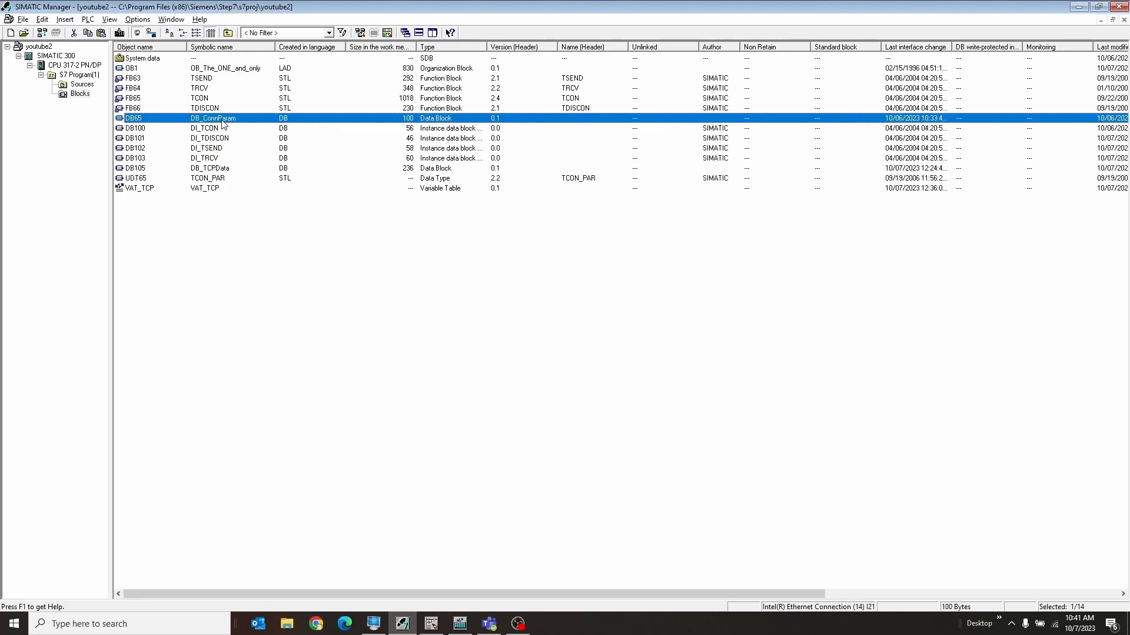
click(230, 68)
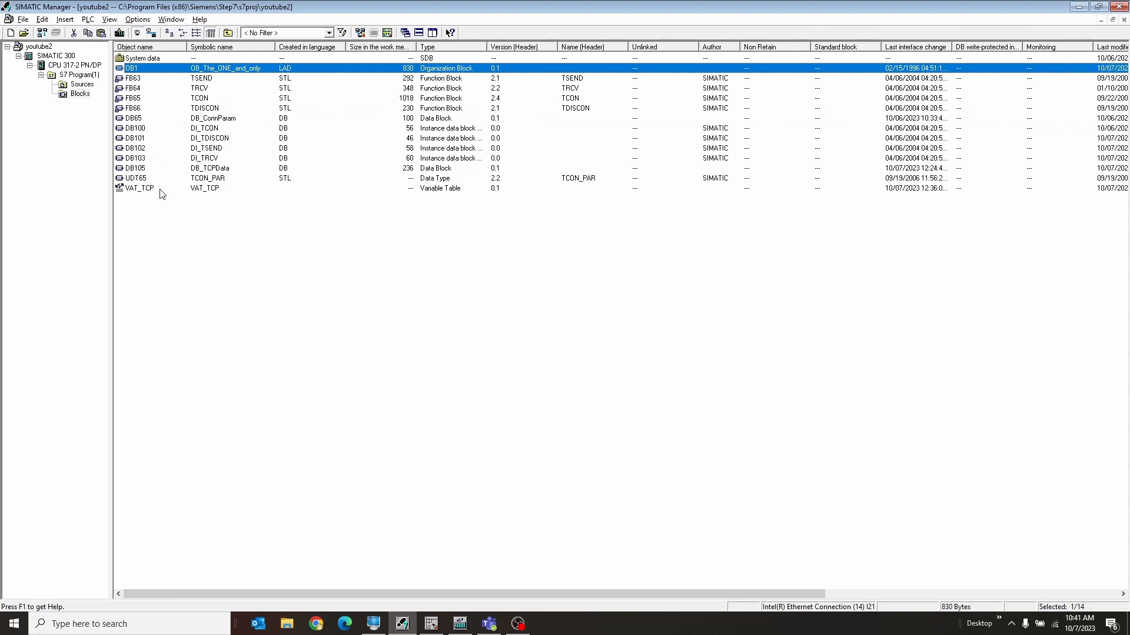
click(228, 80)
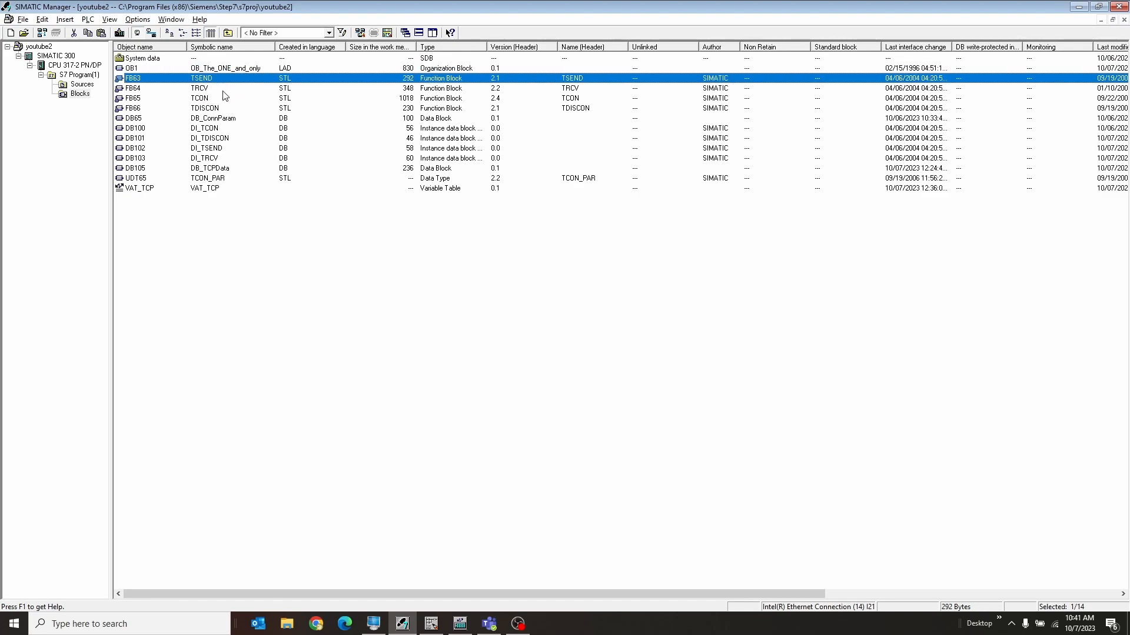
click(224, 89)
click(225, 108)
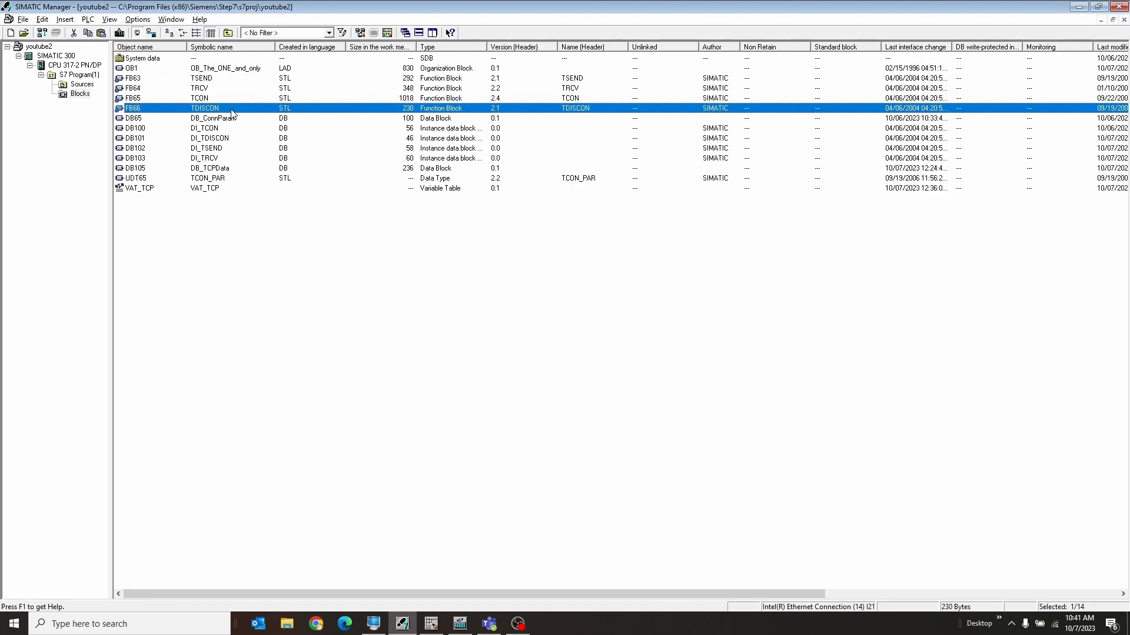
click(242, 118)
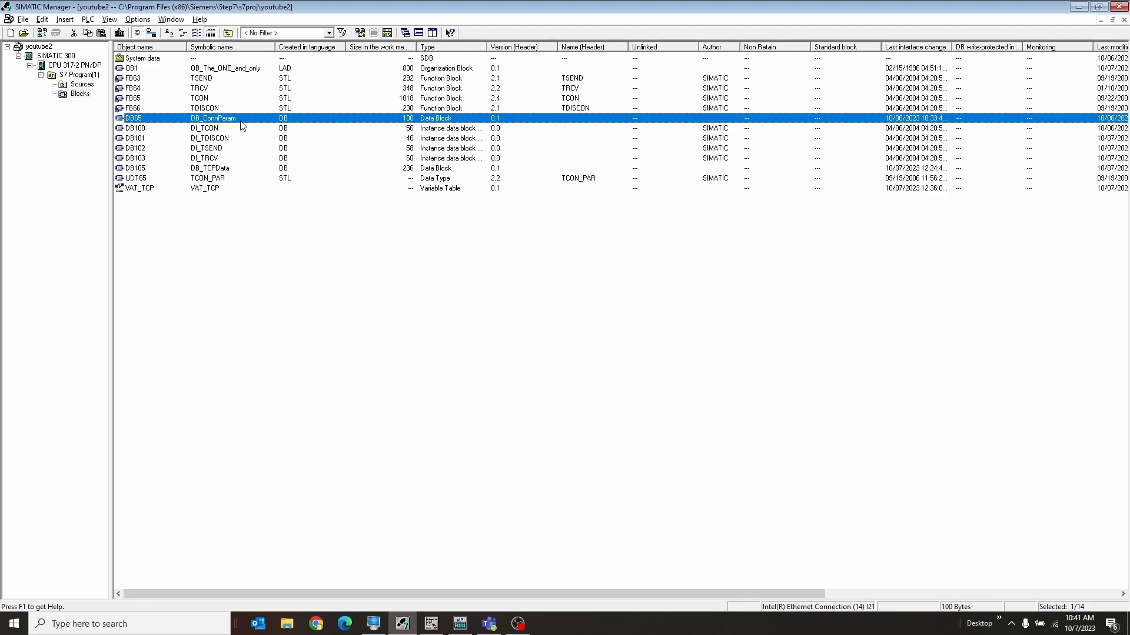
click(232, 129)
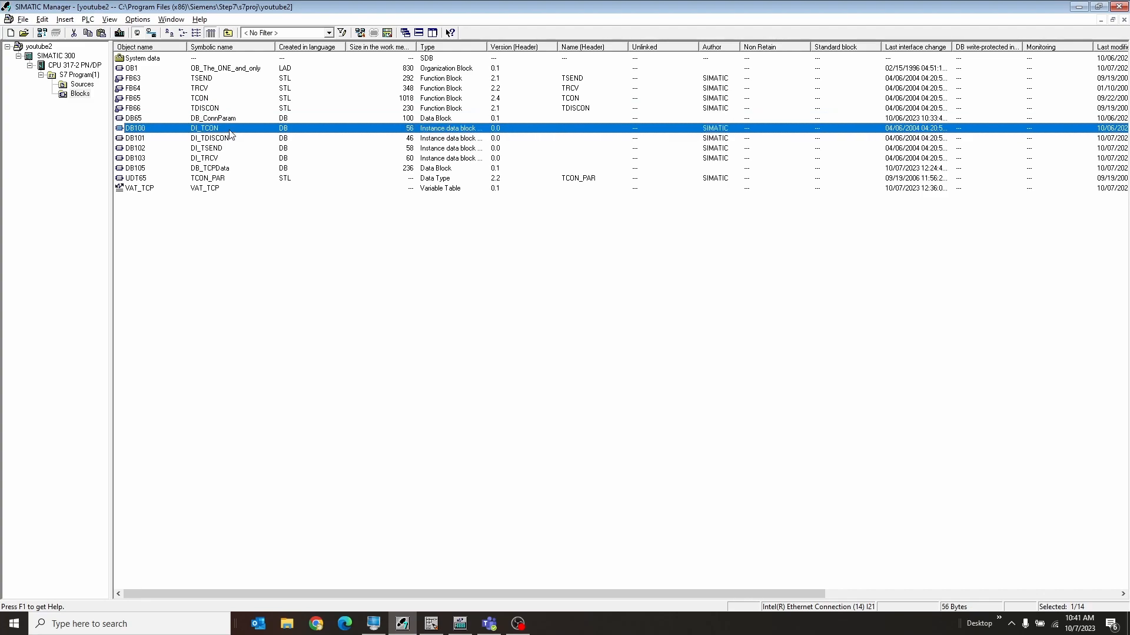
click(227, 148)
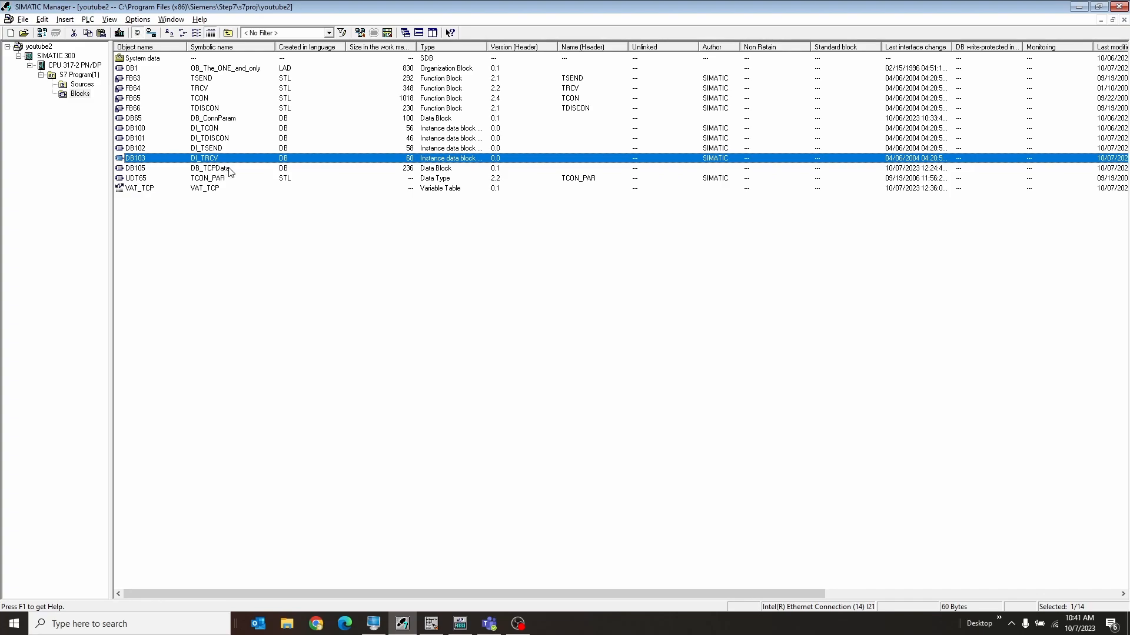
click(229, 169)
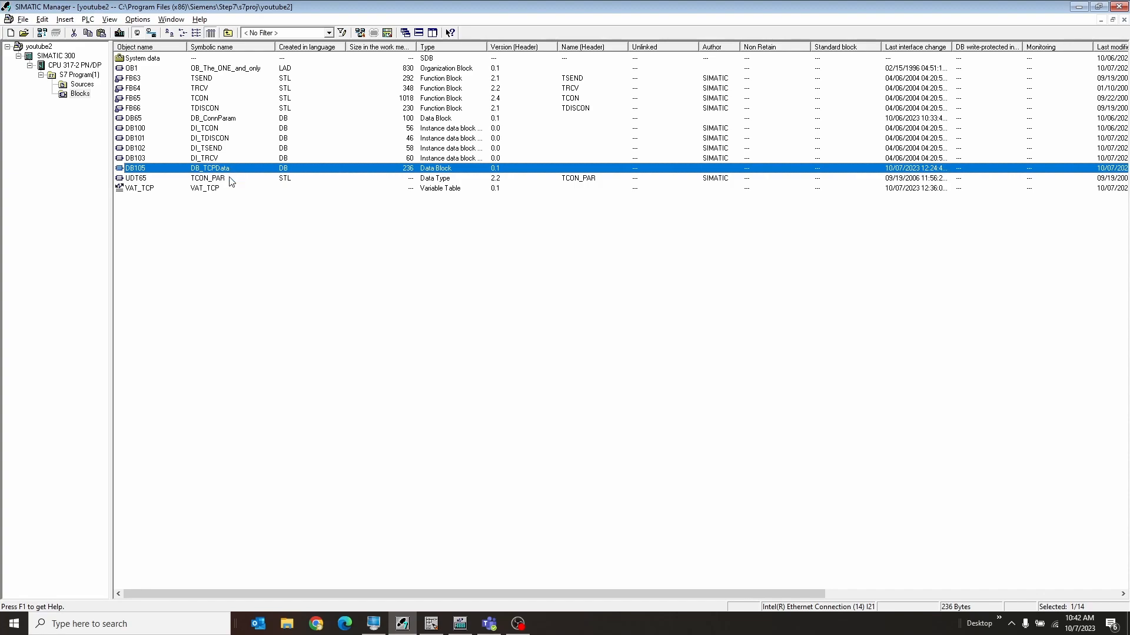
click(230, 179)
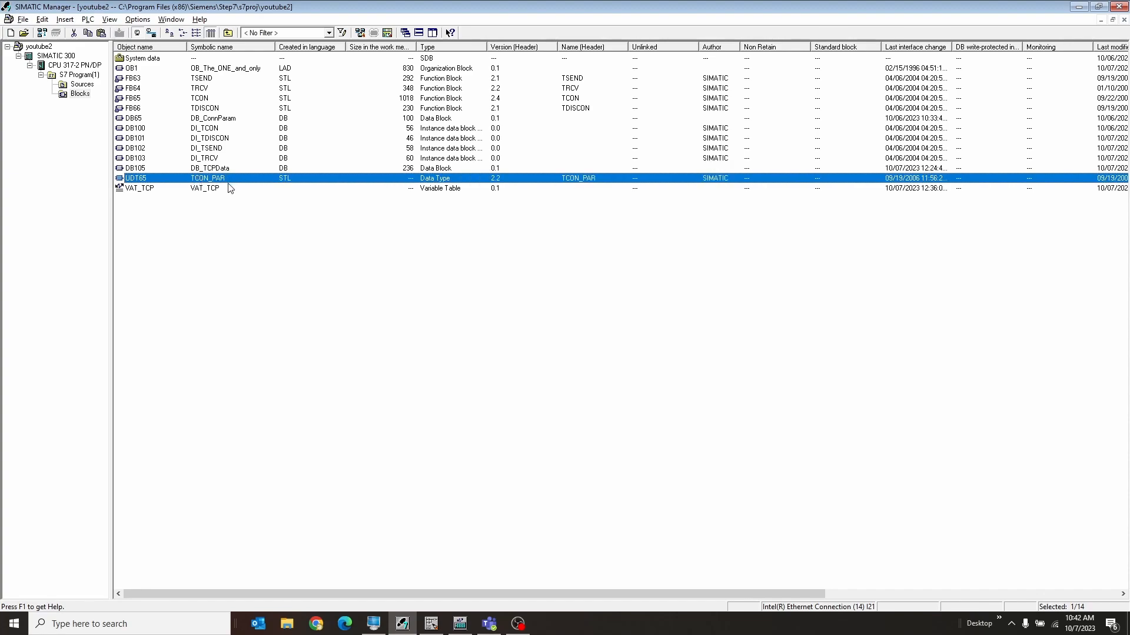
click(226, 189)
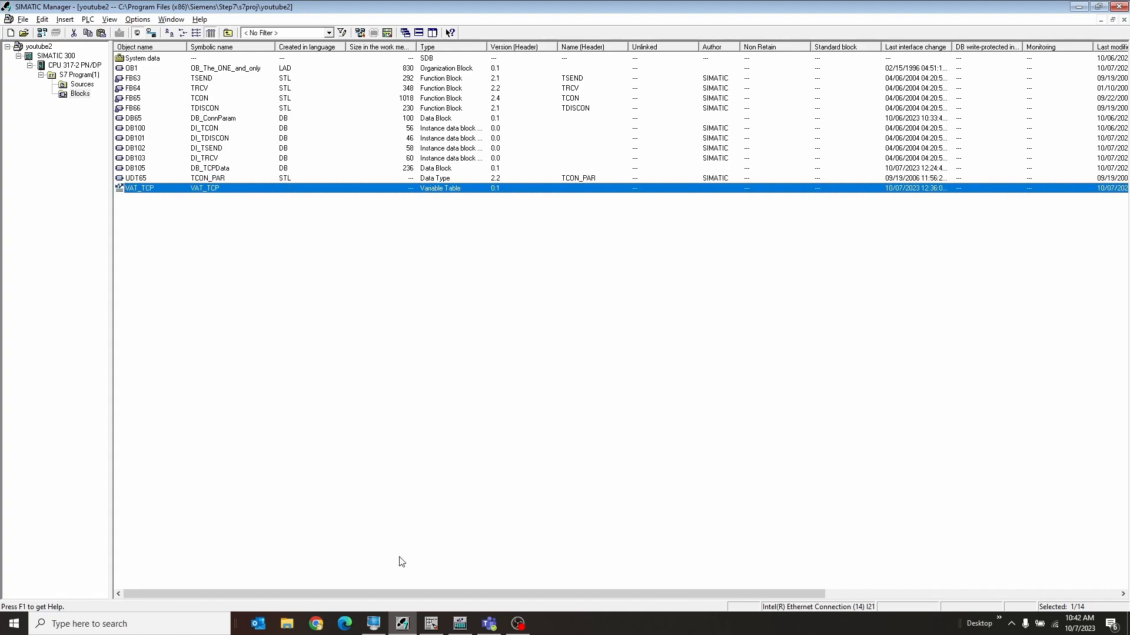
Back in OB1, set Network 8's TCON CONNECT operand to "DB_ConnParam".Conn
click(431, 624)
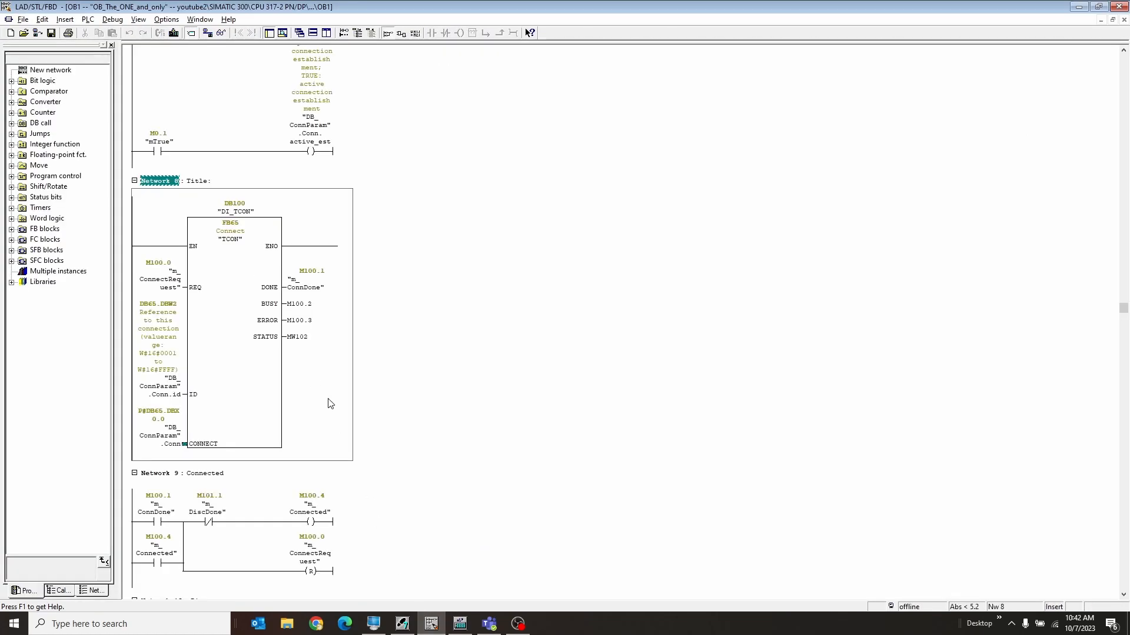
double_click(163, 443)
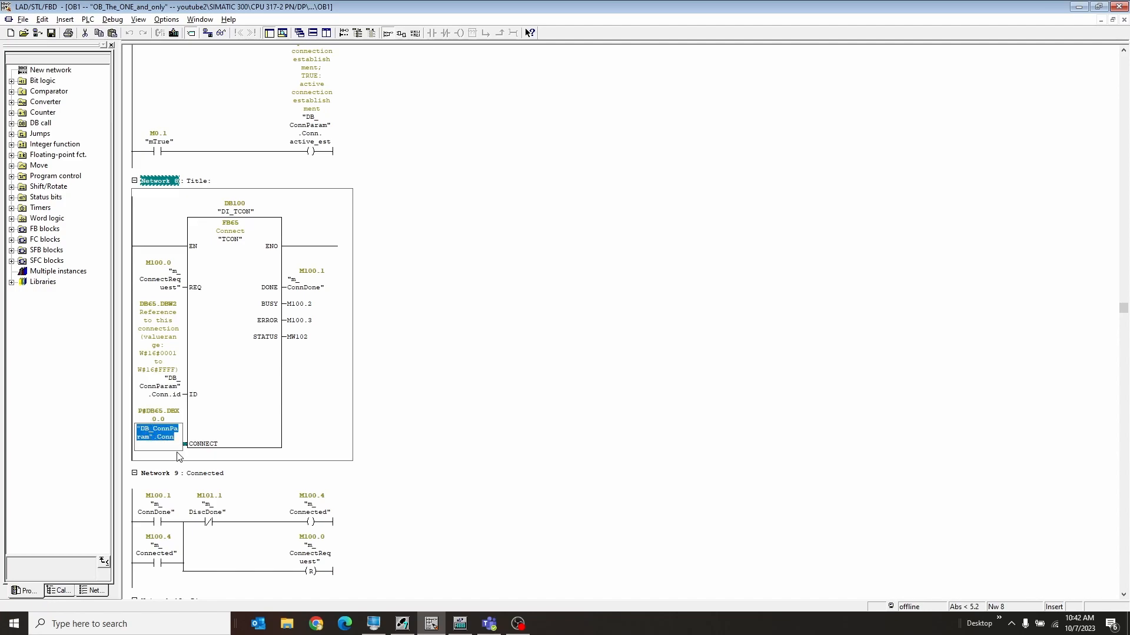
click(178, 438)
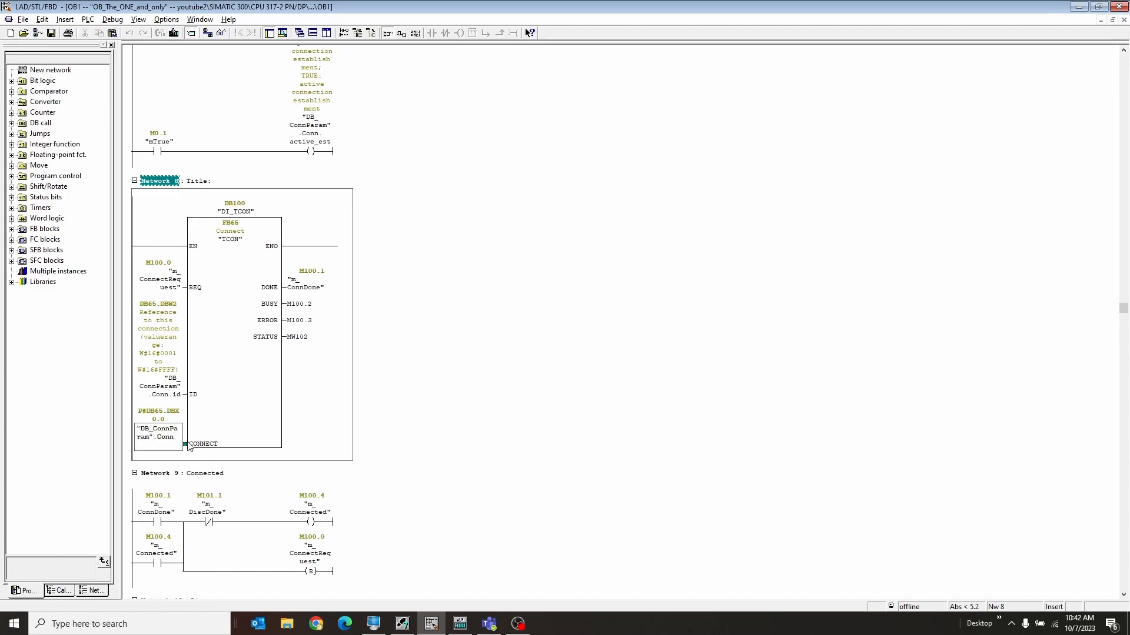
key(BackSpace)
key(BackSpace)
key(BackSpace)
key(Return)
click(274, 432)
double_click(164, 439)
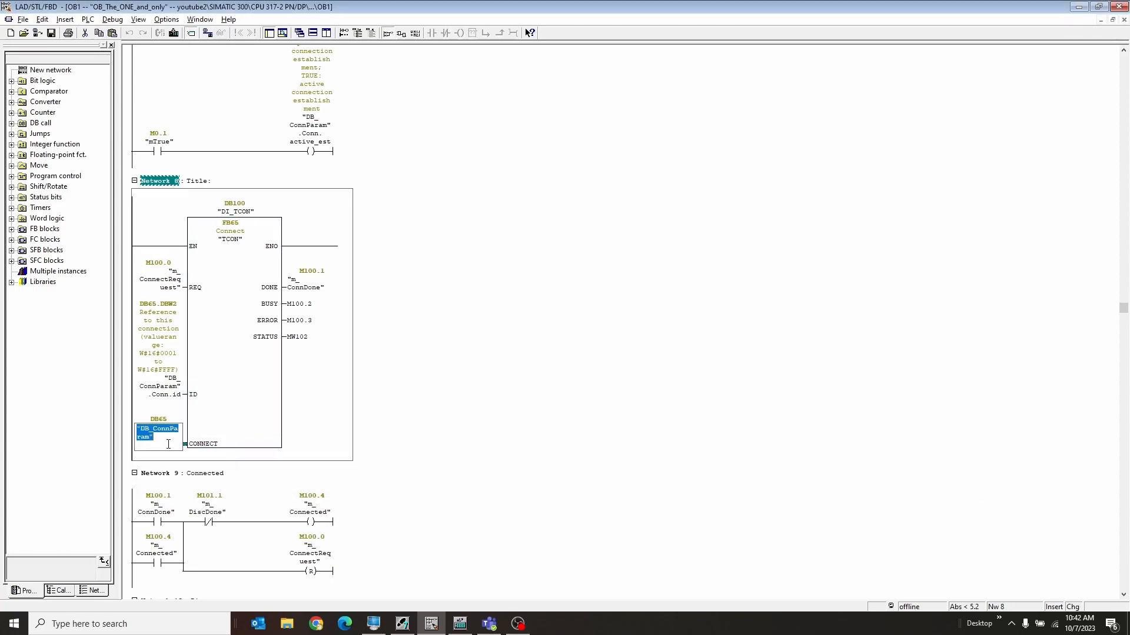
text(.c)
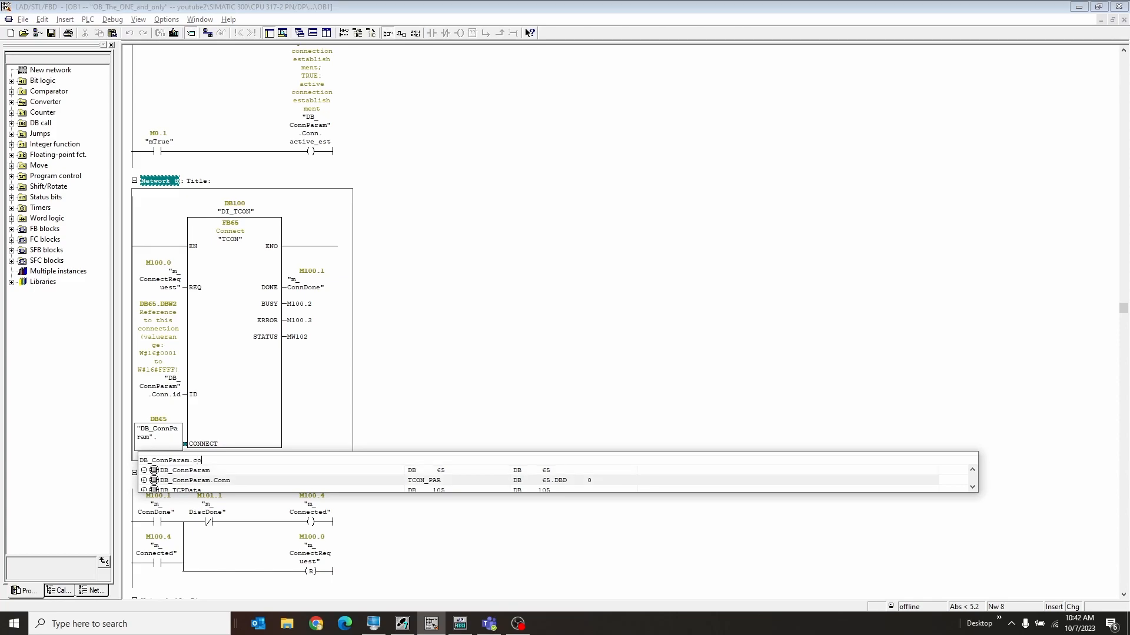
text(o)
key(Return)
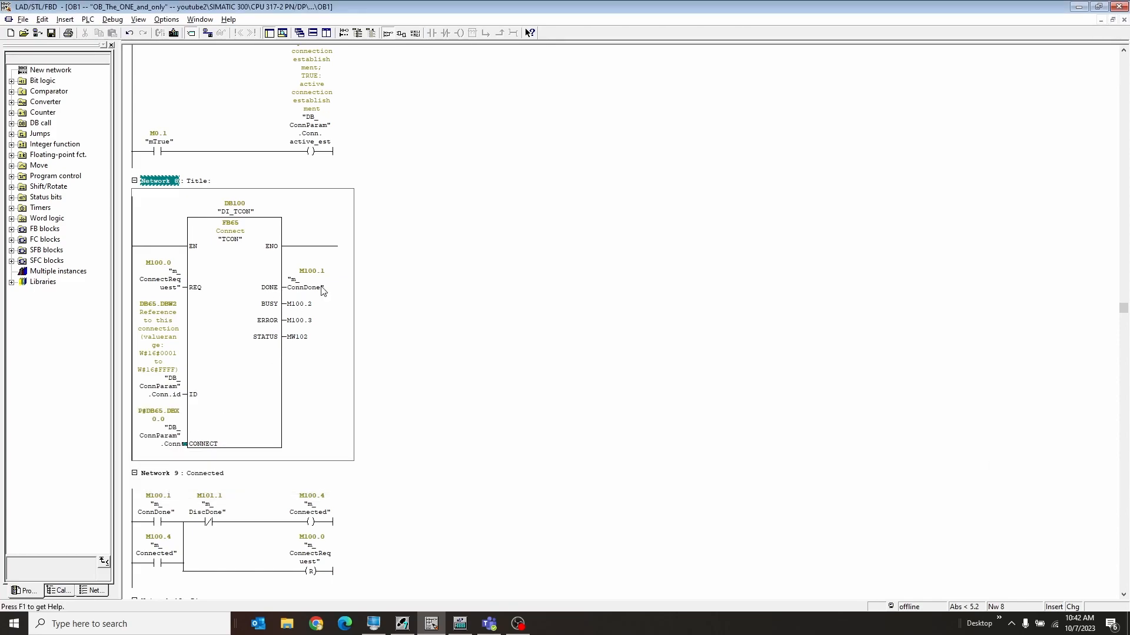
Check the TCON DONE, BUSY M100.2 and STATUS operands, leaving them unchanged
click(310, 288)
double_click(305, 304)
key(Return)
double_click(300, 336)
key(Escape)
scroll(328, 381, down, 5)
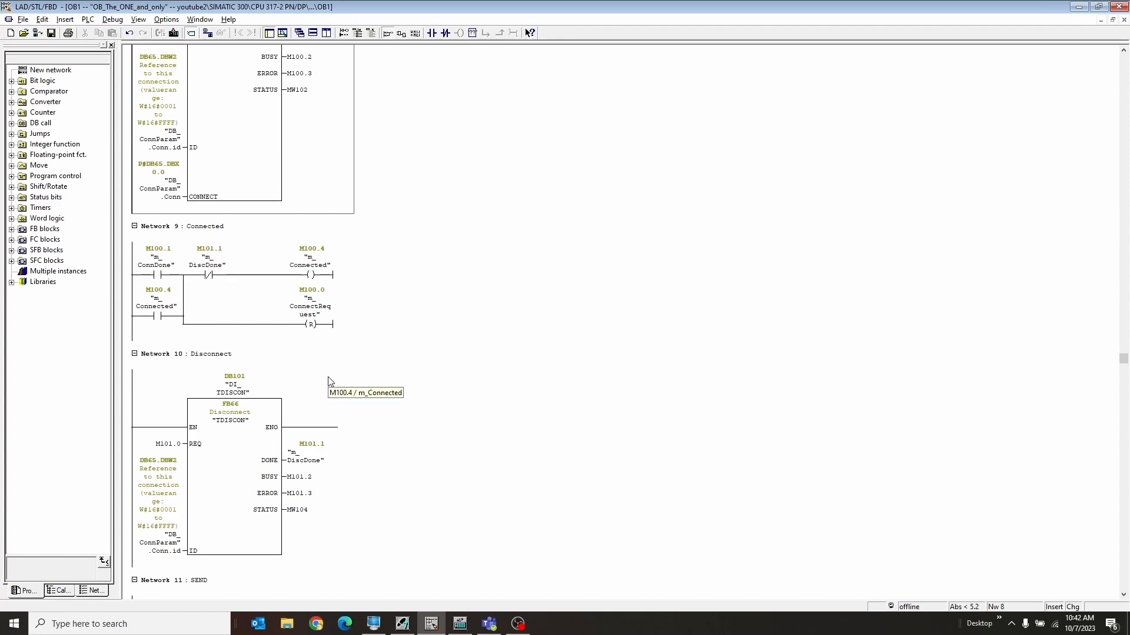
click(157, 277)
click(311, 275)
click(155, 317)
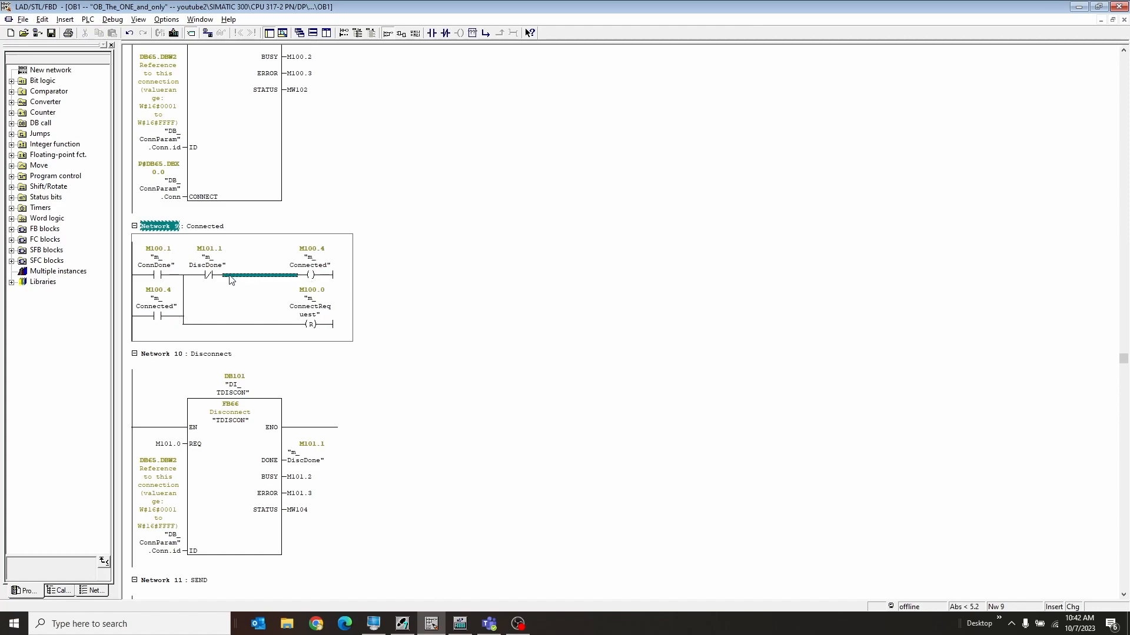
click(210, 276)
click(312, 327)
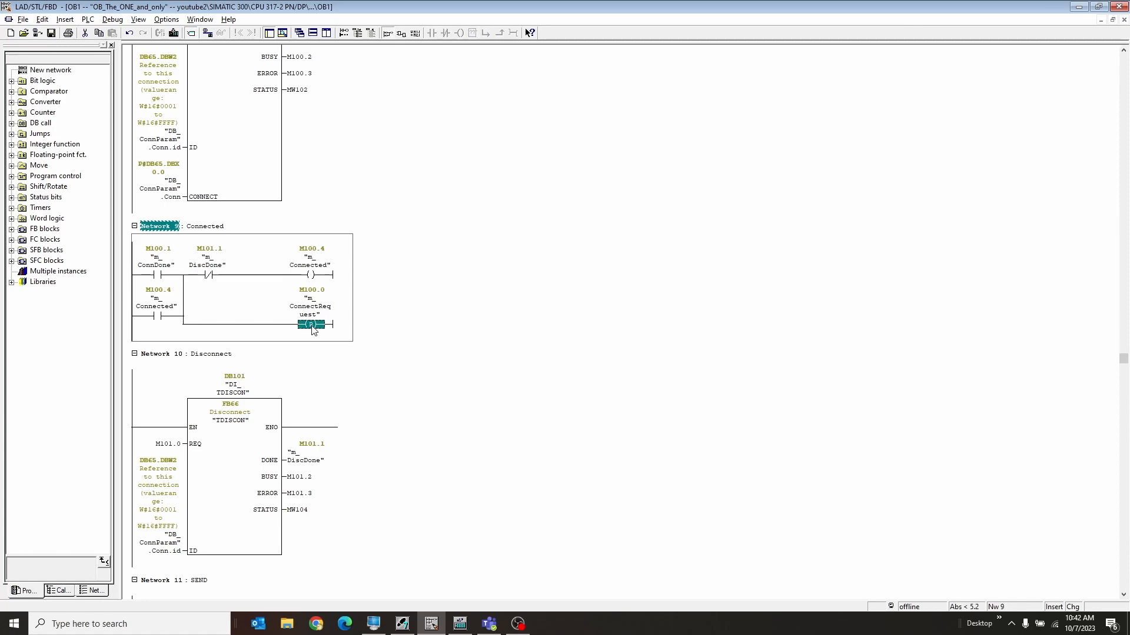
scroll(245, 303, down, 2)
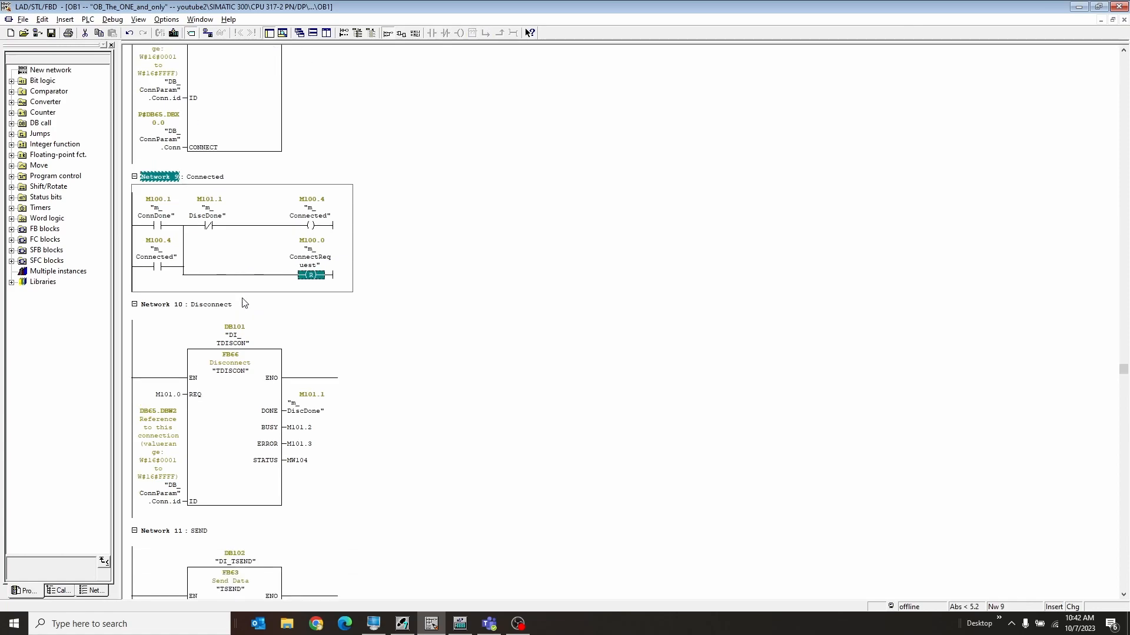
scroll(245, 303, down, 5)
scroll(245, 304, up, 3)
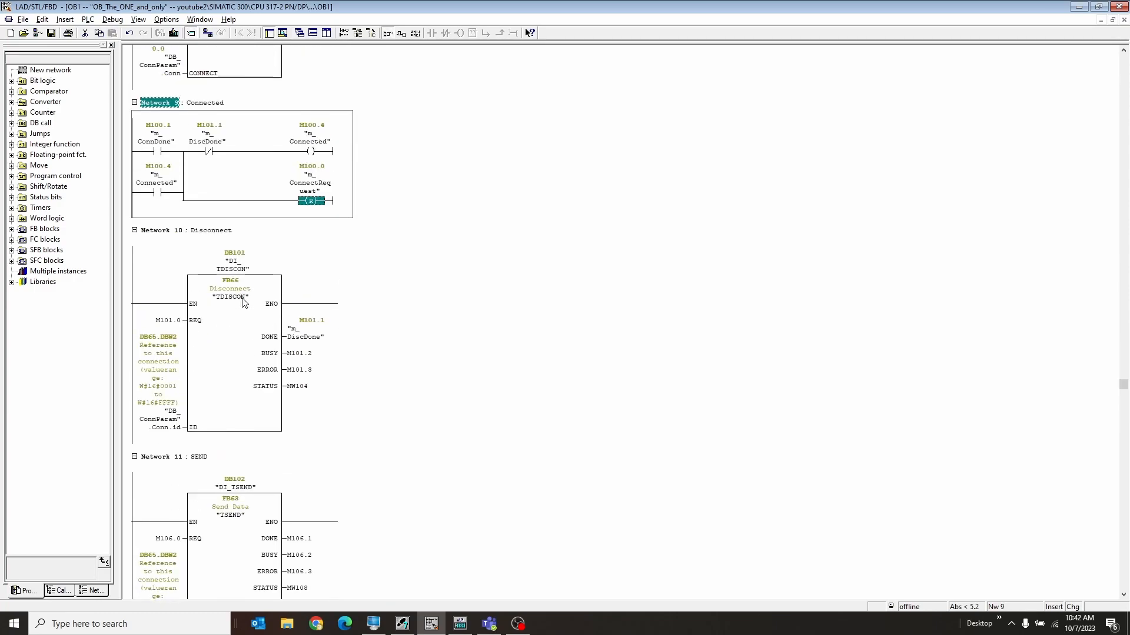
scroll(244, 303, down, 3)
scroll(245, 304, down, 2)
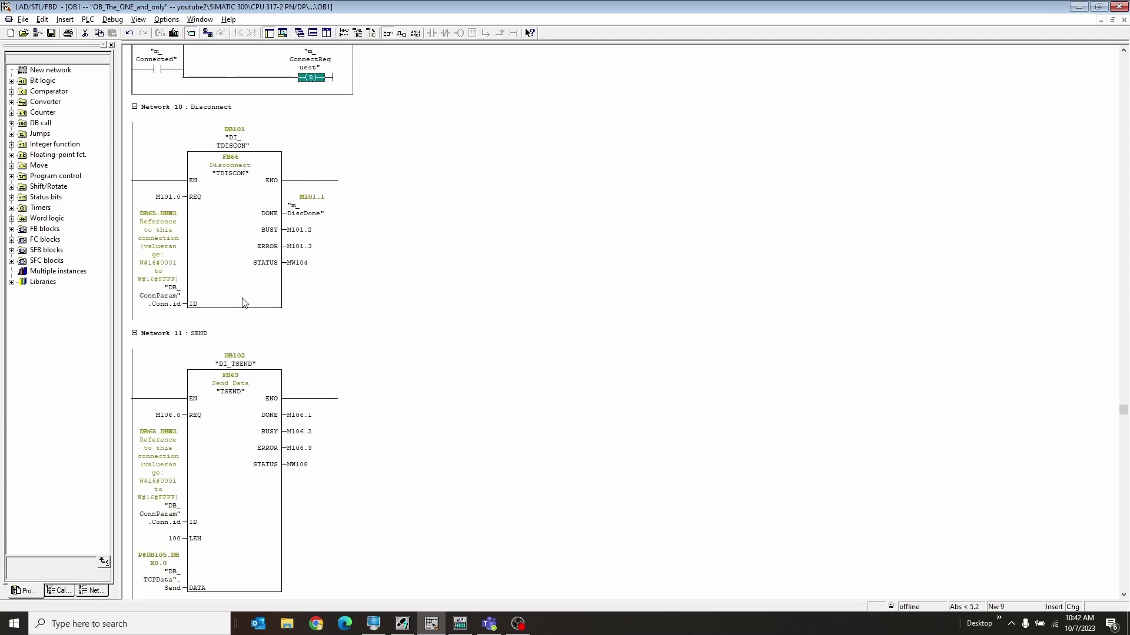
click(239, 226)
click(256, 442)
scroll(256, 441, down, 5)
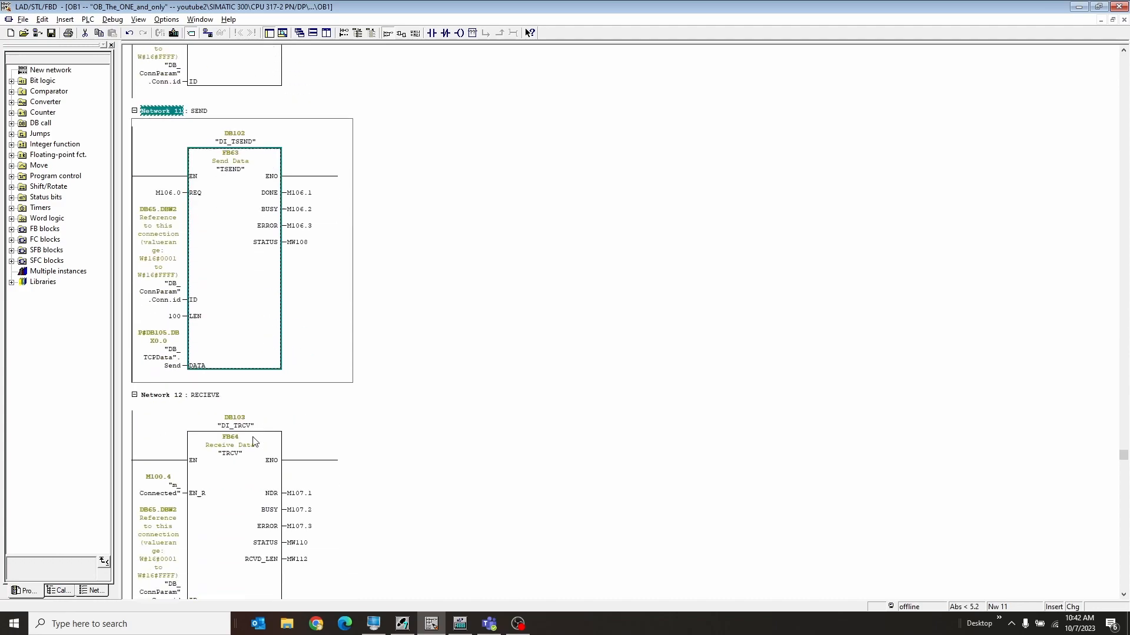
click(254, 441)
scroll(253, 441, up, 5)
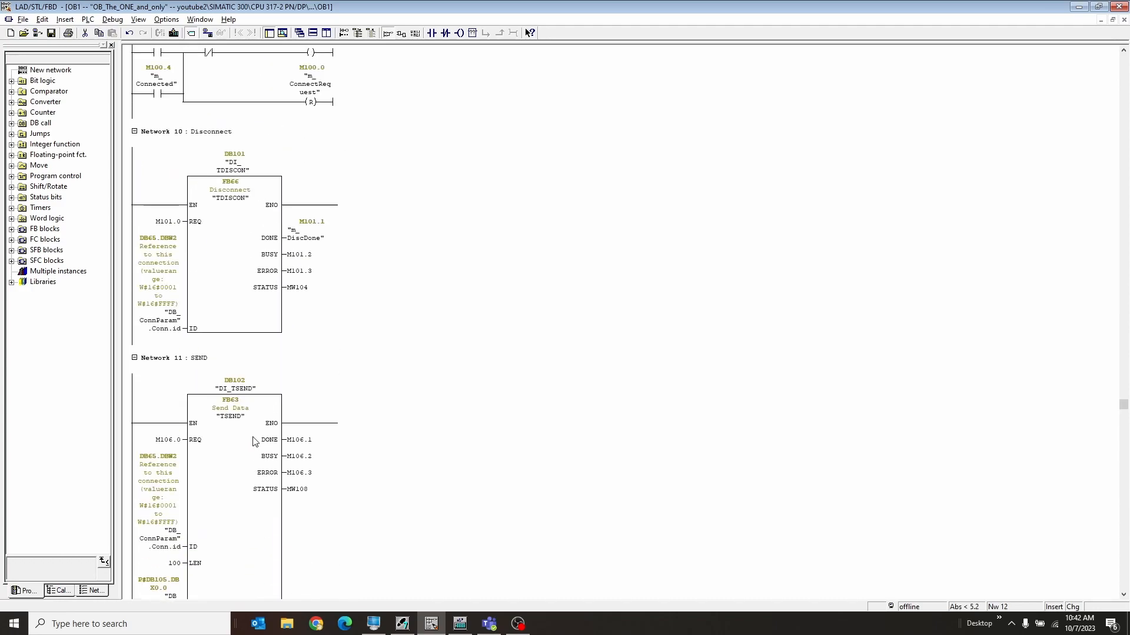
double_click(176, 222)
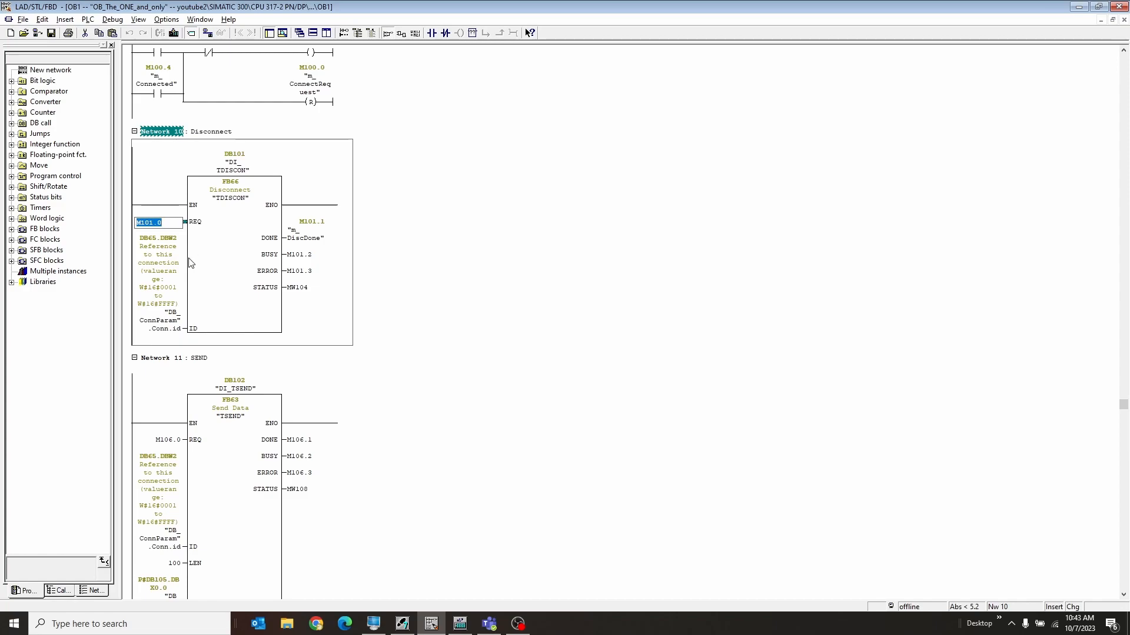
double_click(159, 322)
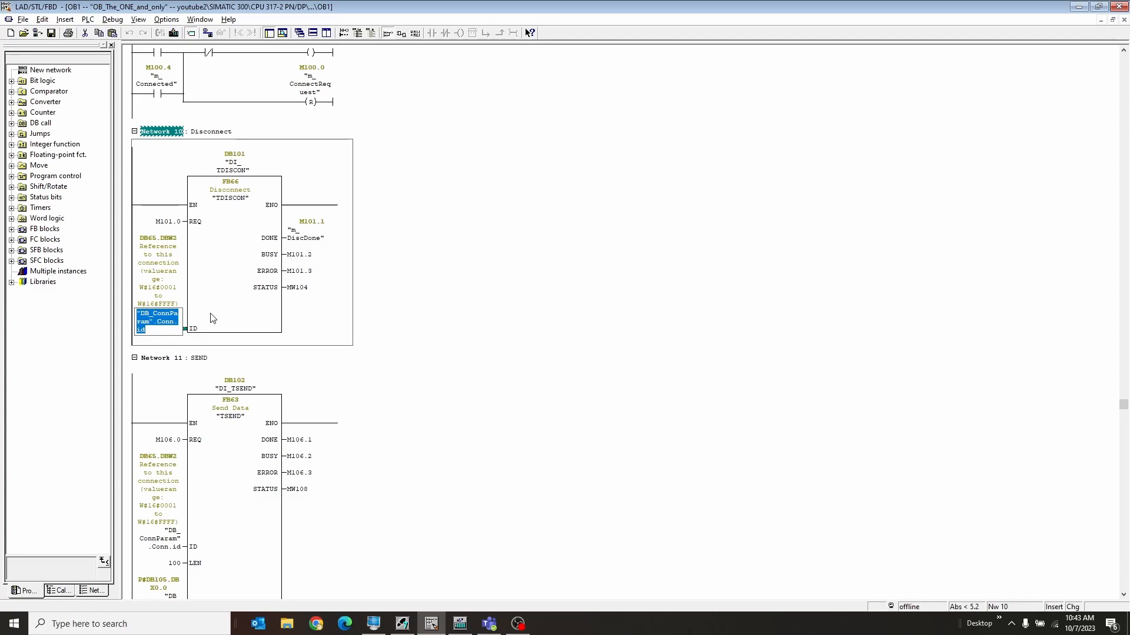
double_click(306, 238)
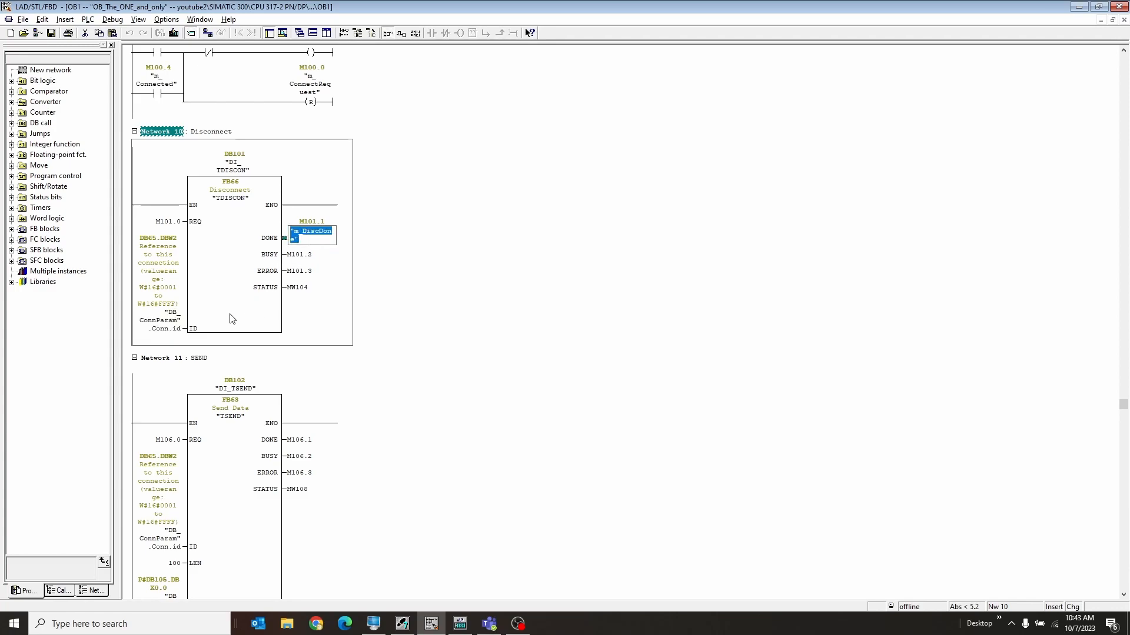
scroll(231, 317, down, 4)
scroll(232, 317, down, 4)
scroll(232, 318, up, 1)
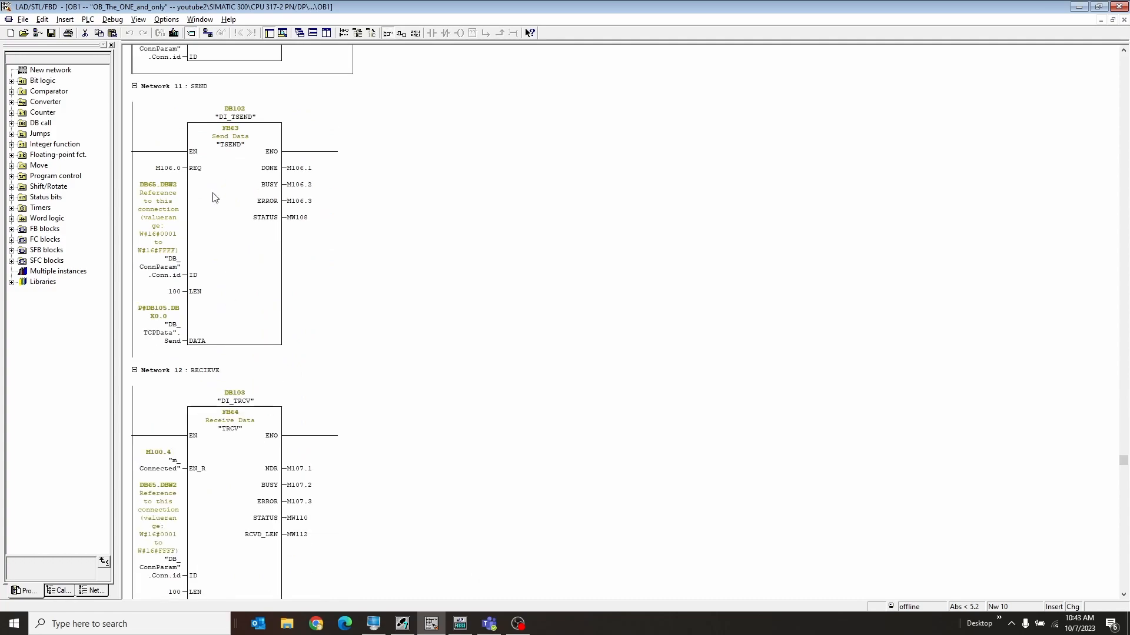
double_click(168, 169)
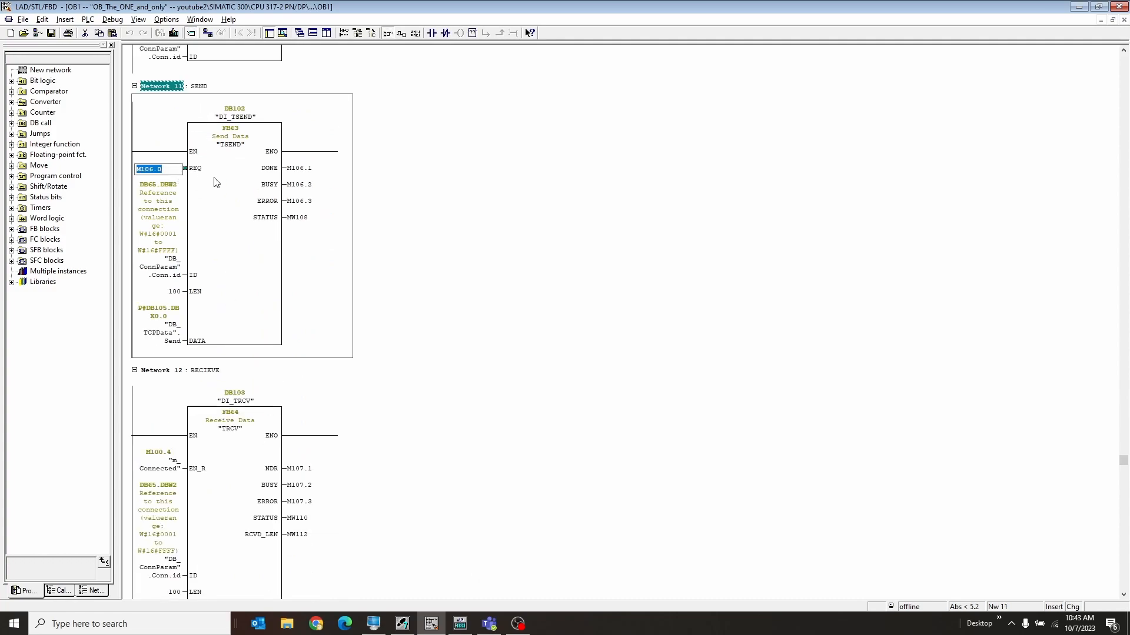
double_click(161, 275)
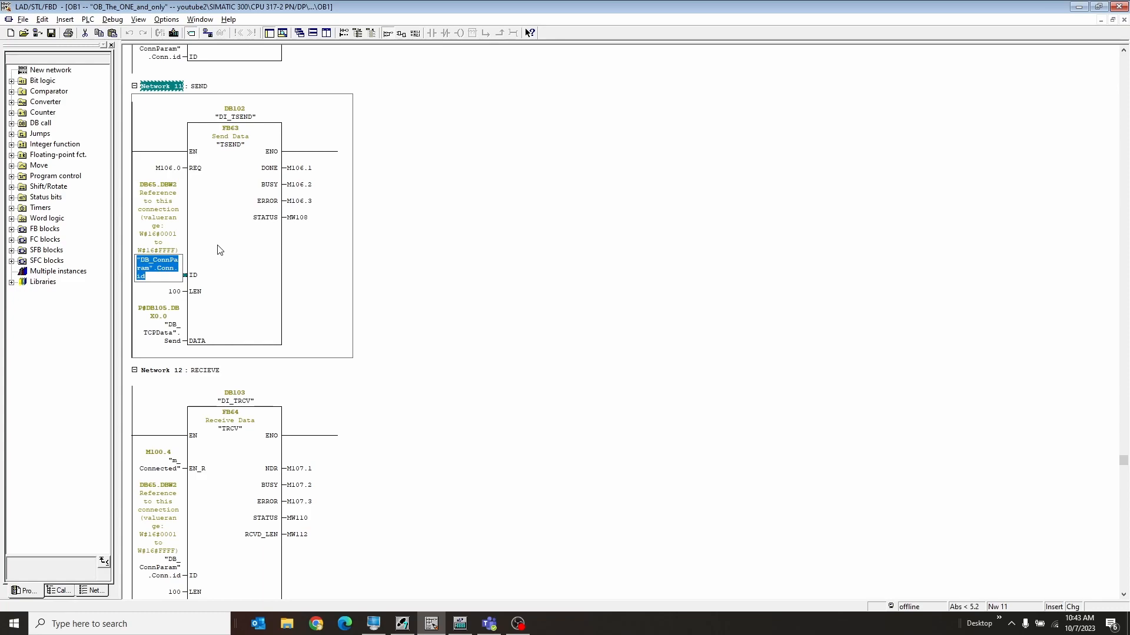
double_click(171, 292)
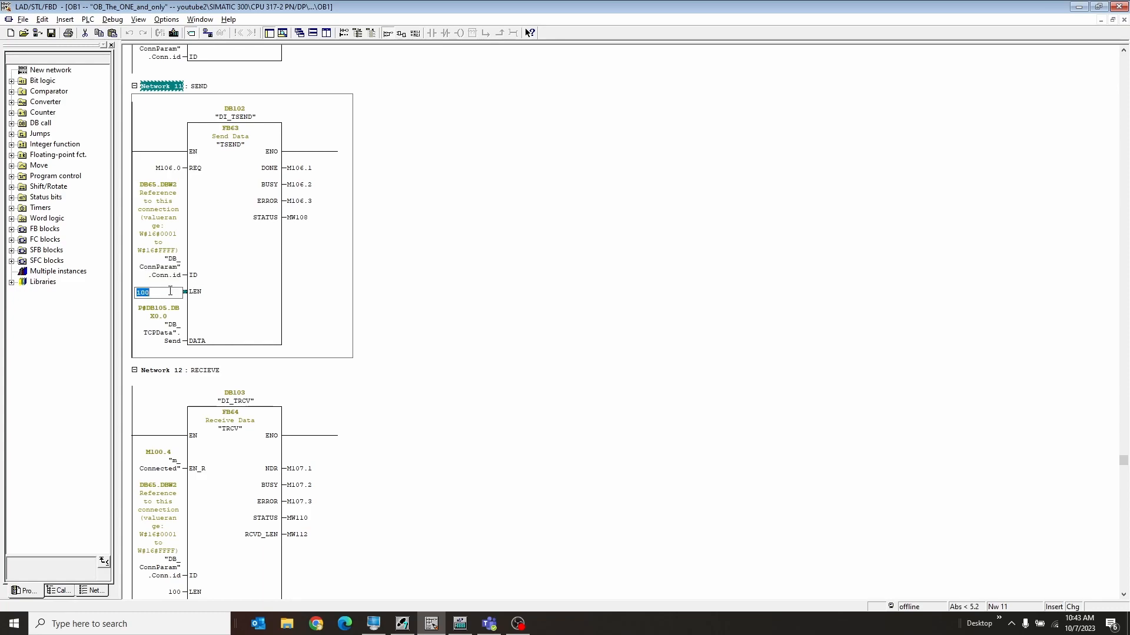
double_click(165, 333)
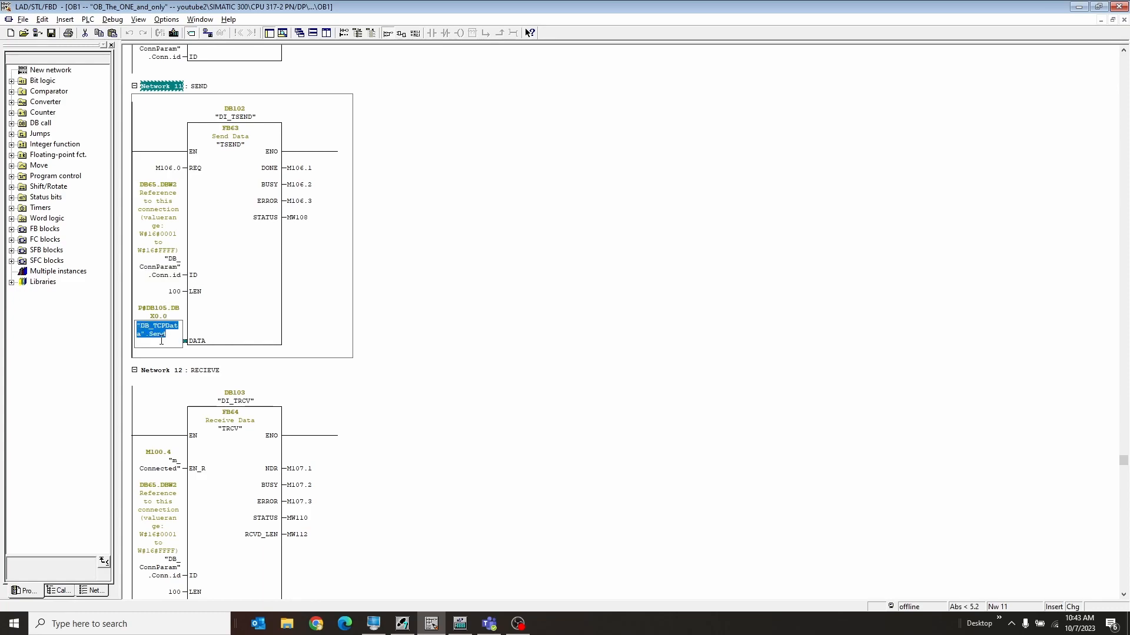
click(402, 624)
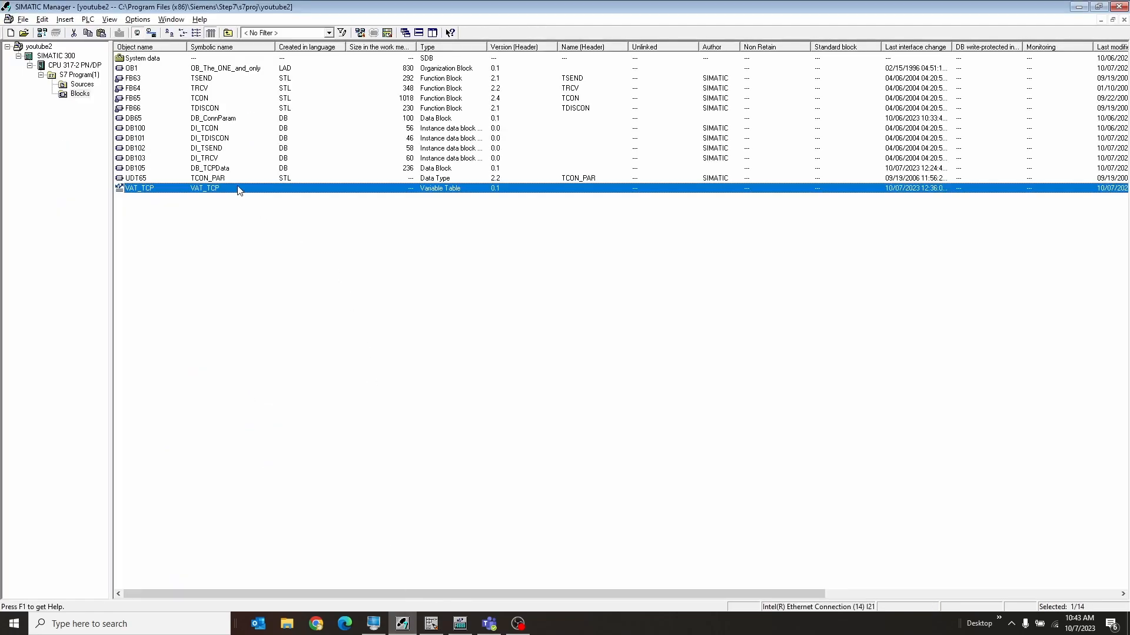
double_click(211, 169)
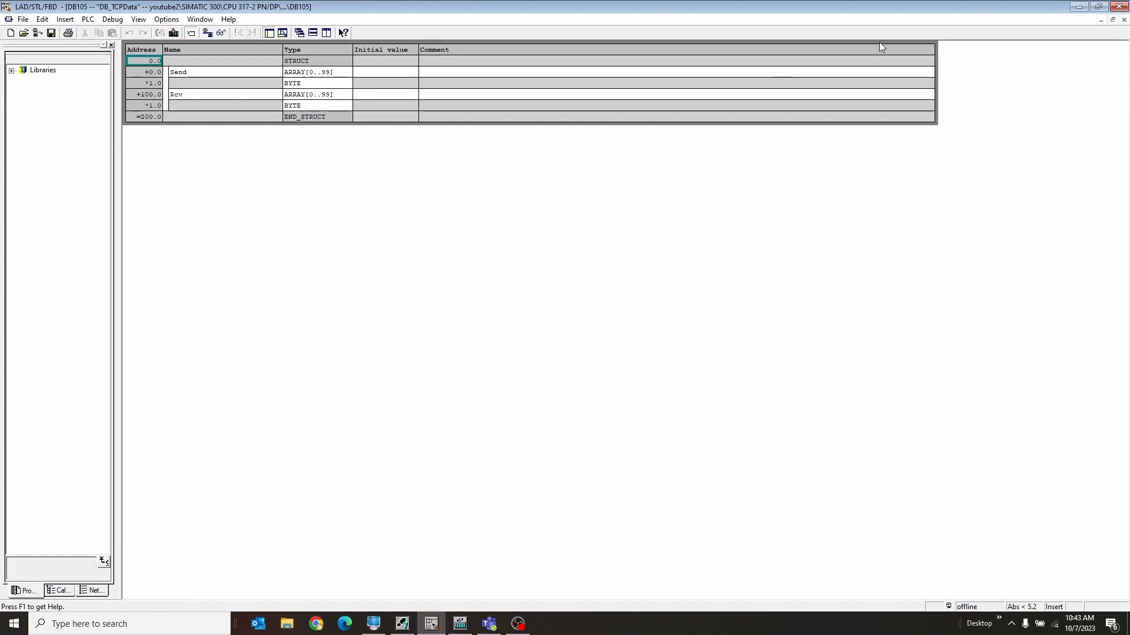
click(1125, 20)
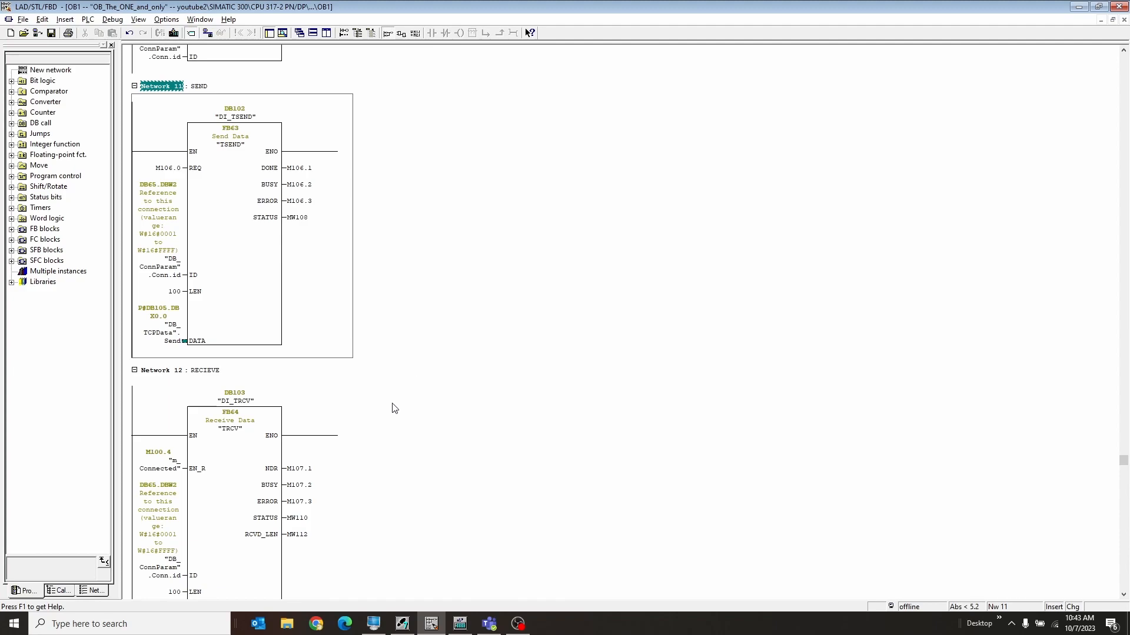
double_click(300, 168)
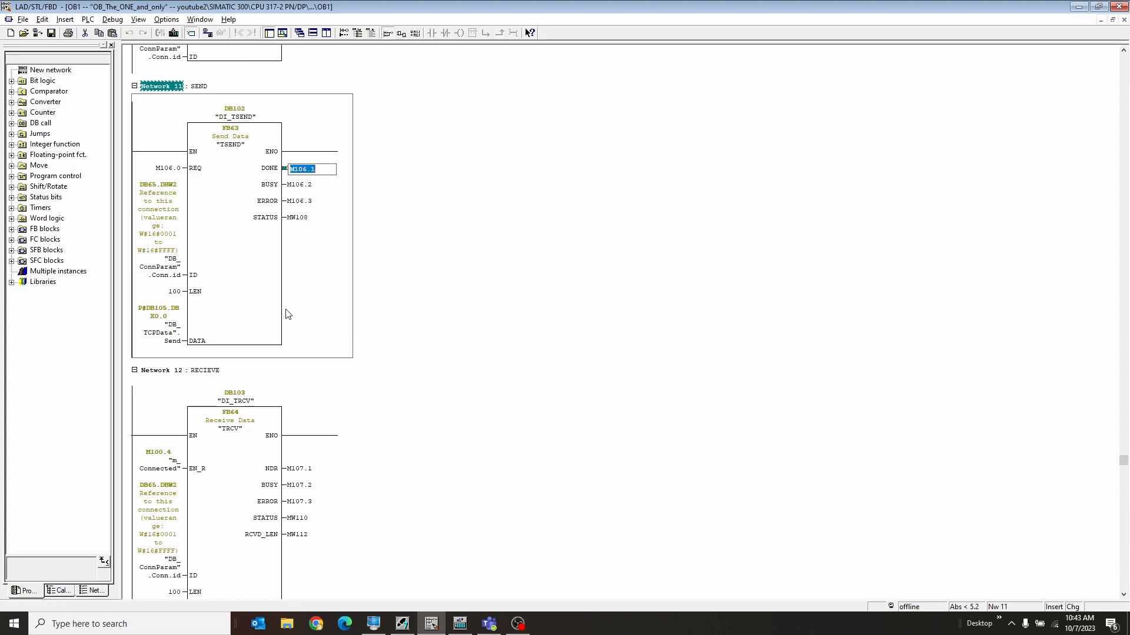
Check Network 12's TRCV inputs: EN_R m_Connected, LEN 100, DATA DB_TCPData.Rcv, NDR M107.1
key(Escape)
scroll(286, 314, down, 5)
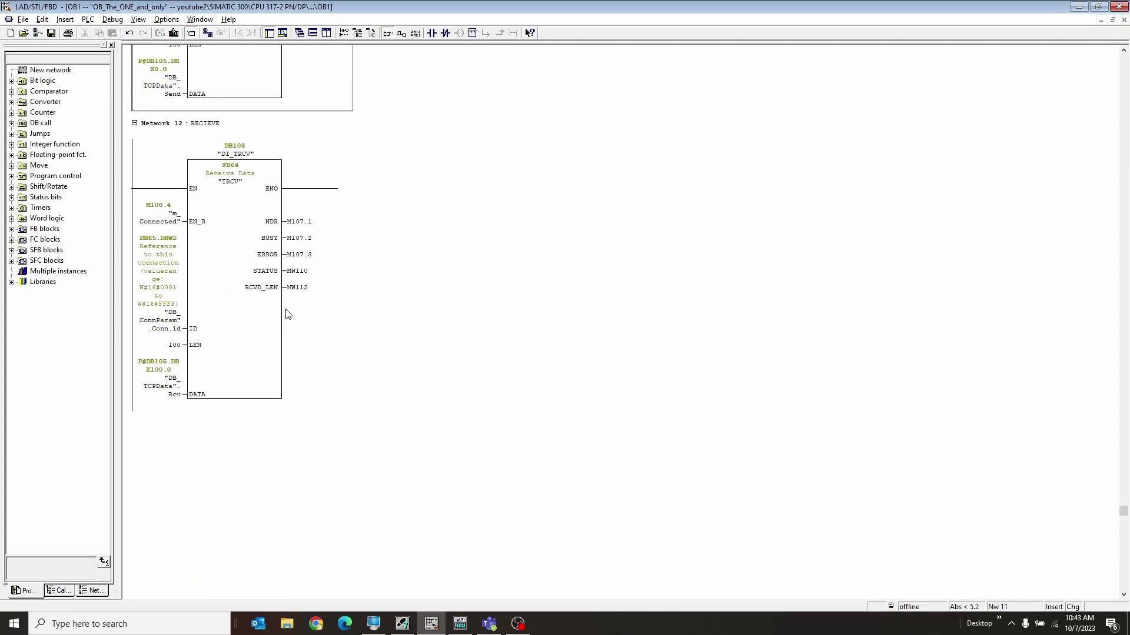
click(220, 299)
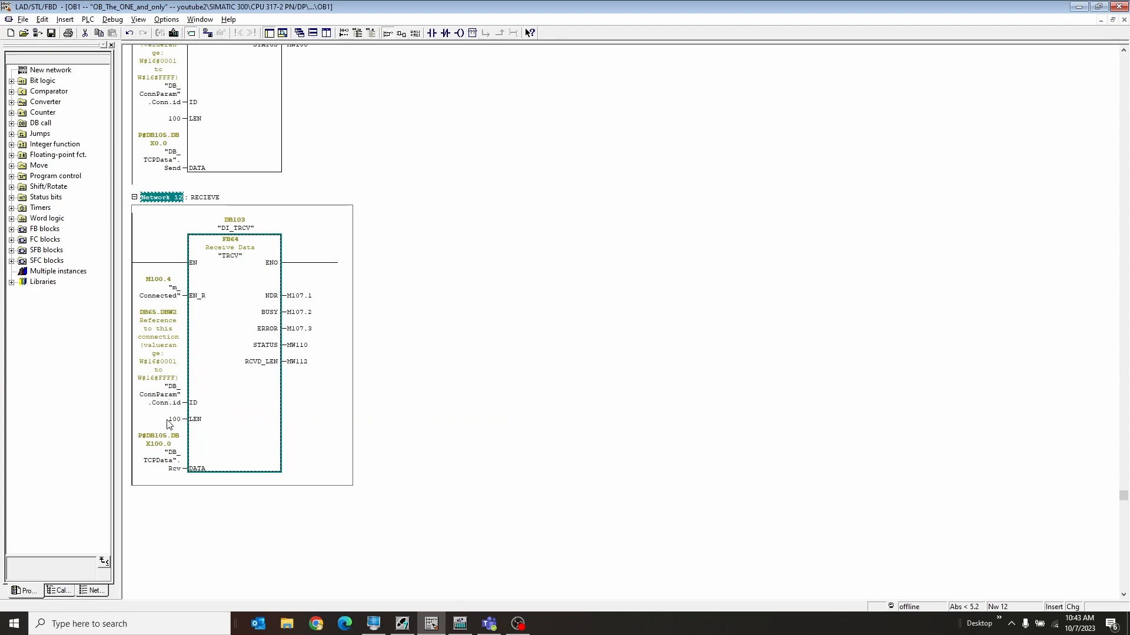
click(170, 421)
click(166, 467)
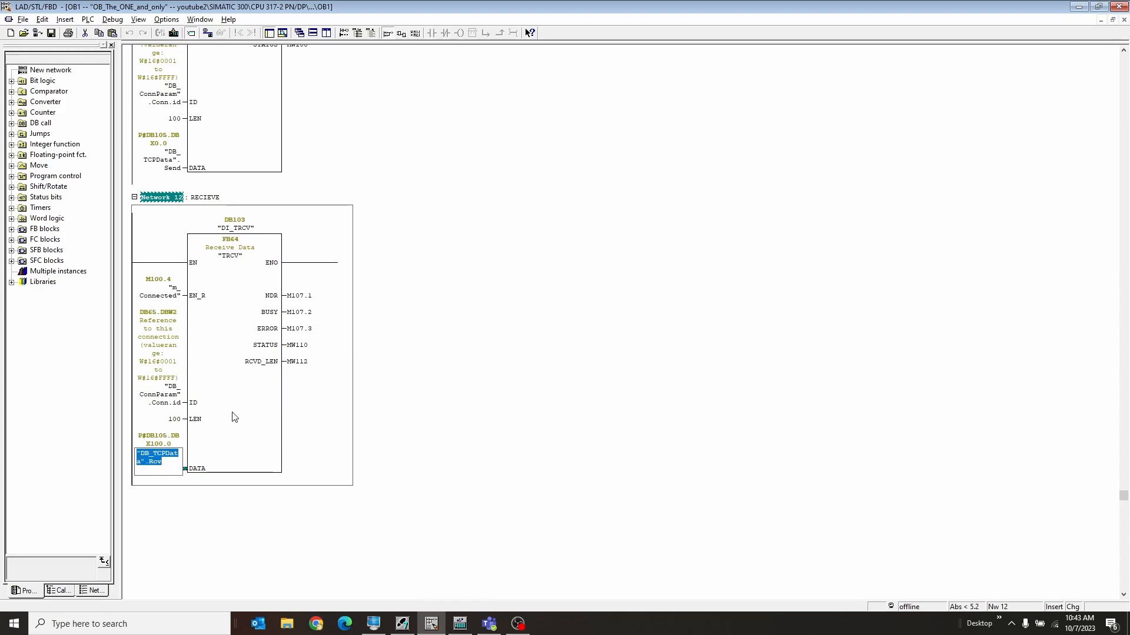
click(305, 296)
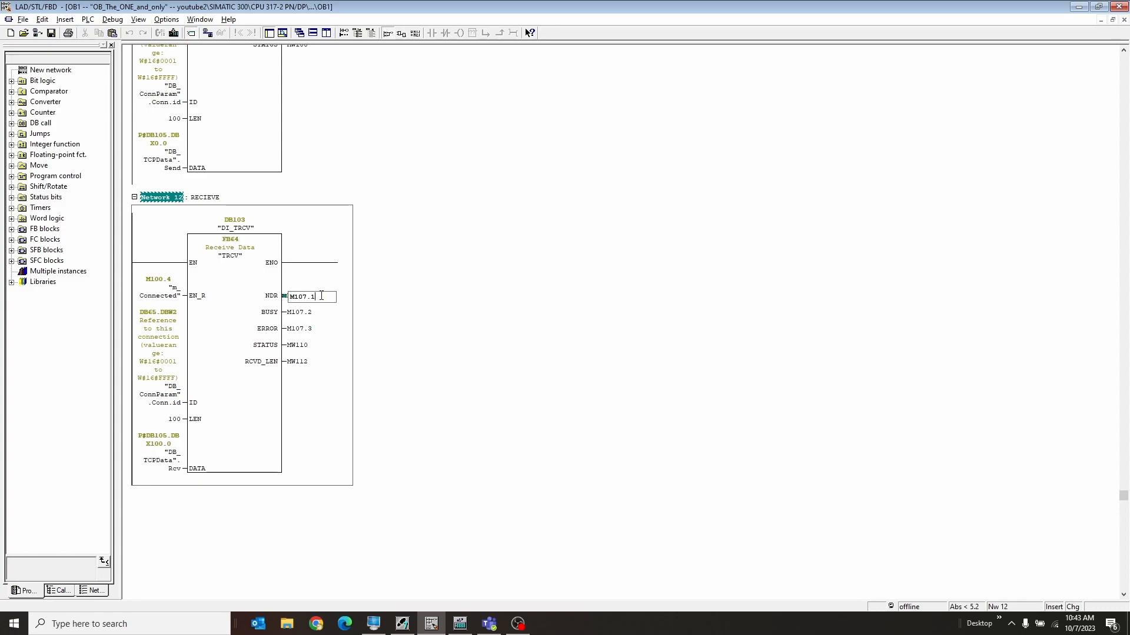
click(165, 292)
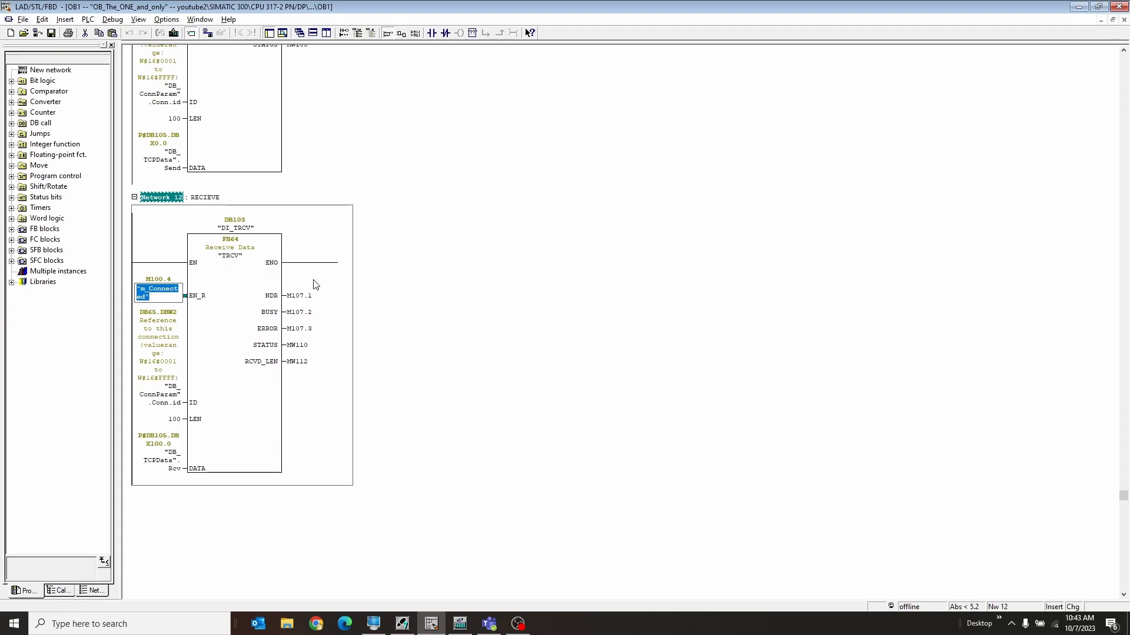
Step through the TRCV outputs NDR, BUSY, ERROR and RCVD_LEN MW112, leaving them unchanged
click(300, 296)
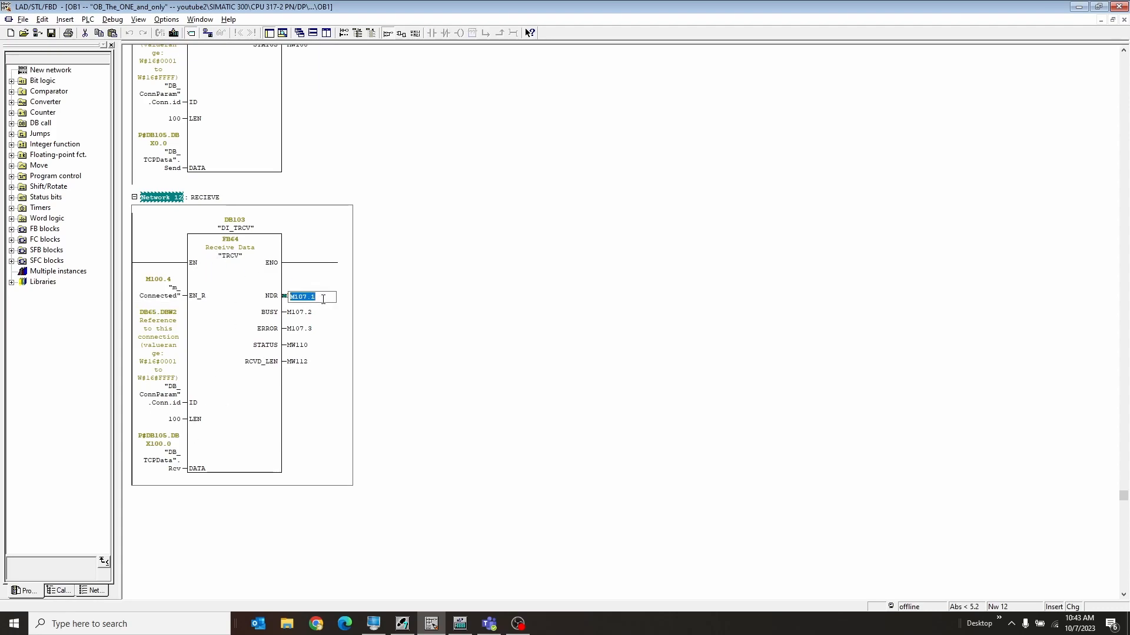
click(304, 312)
click(299, 328)
click(297, 362)
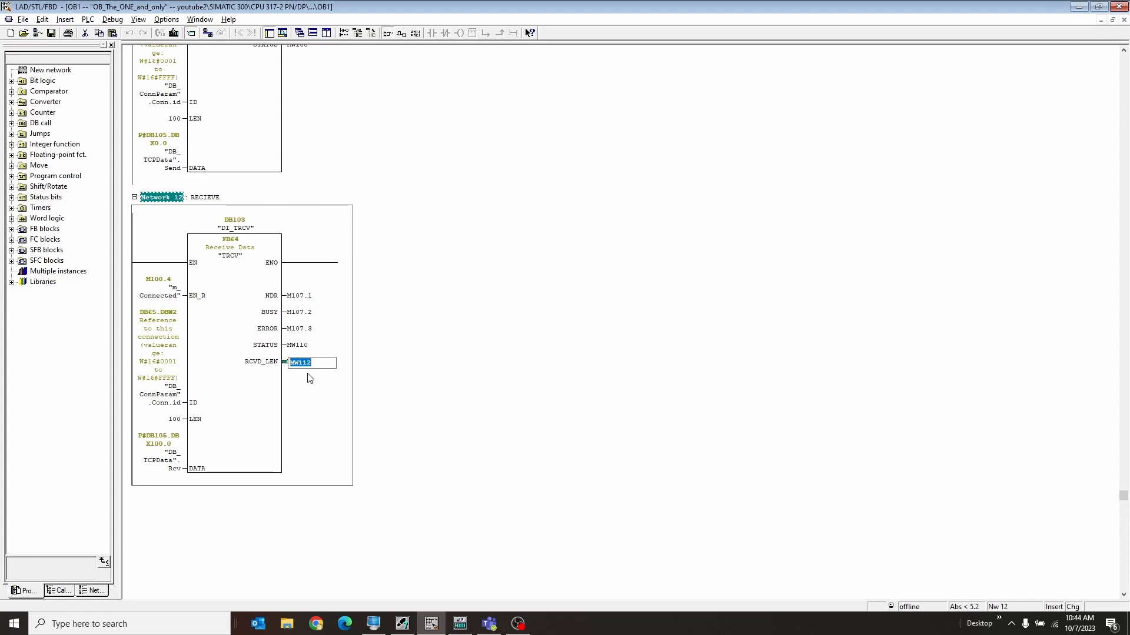
click(301, 378)
scroll(309, 377, down, 1)
Save OB1, monitor it live on the running PLC and inspect Network 8's TCON status
key(ctrl+s)
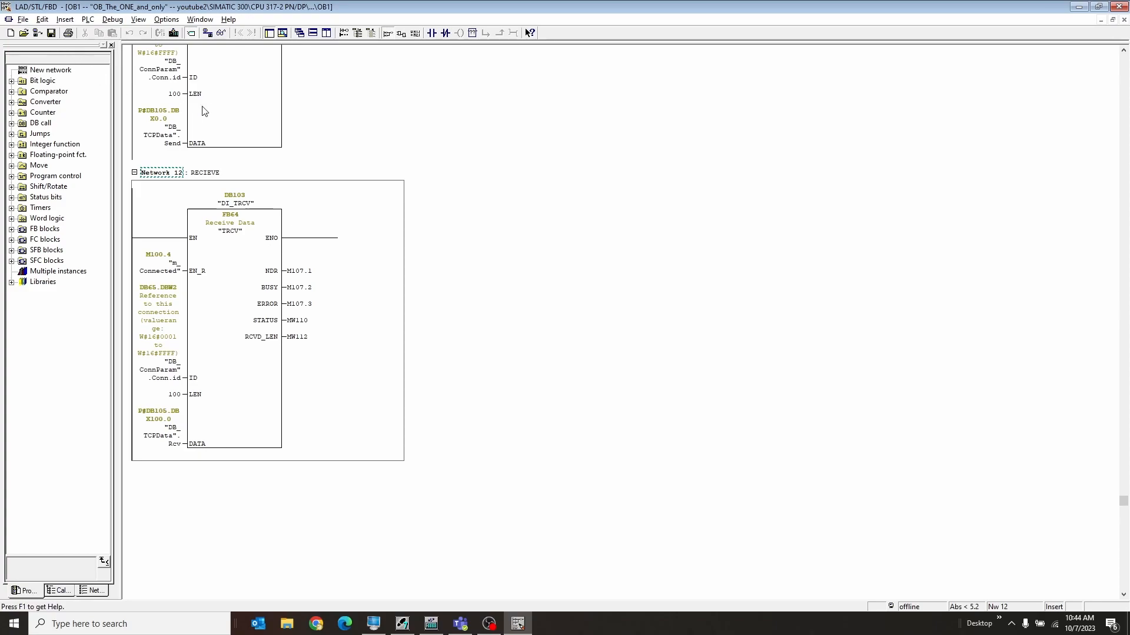
click(221, 33)
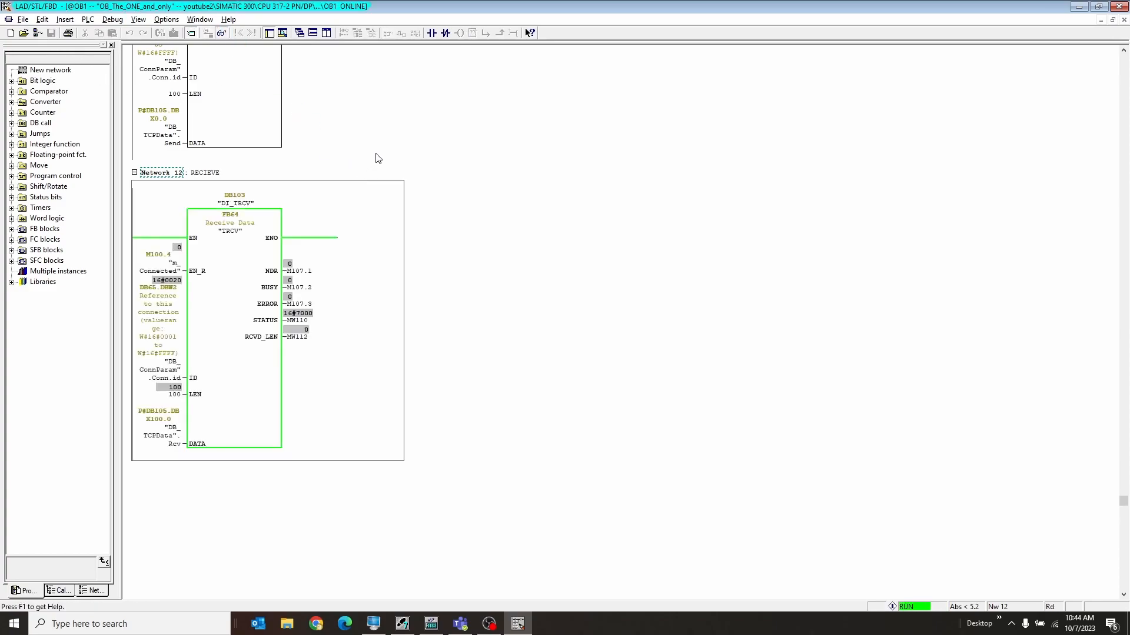
scroll(377, 153, up, 15)
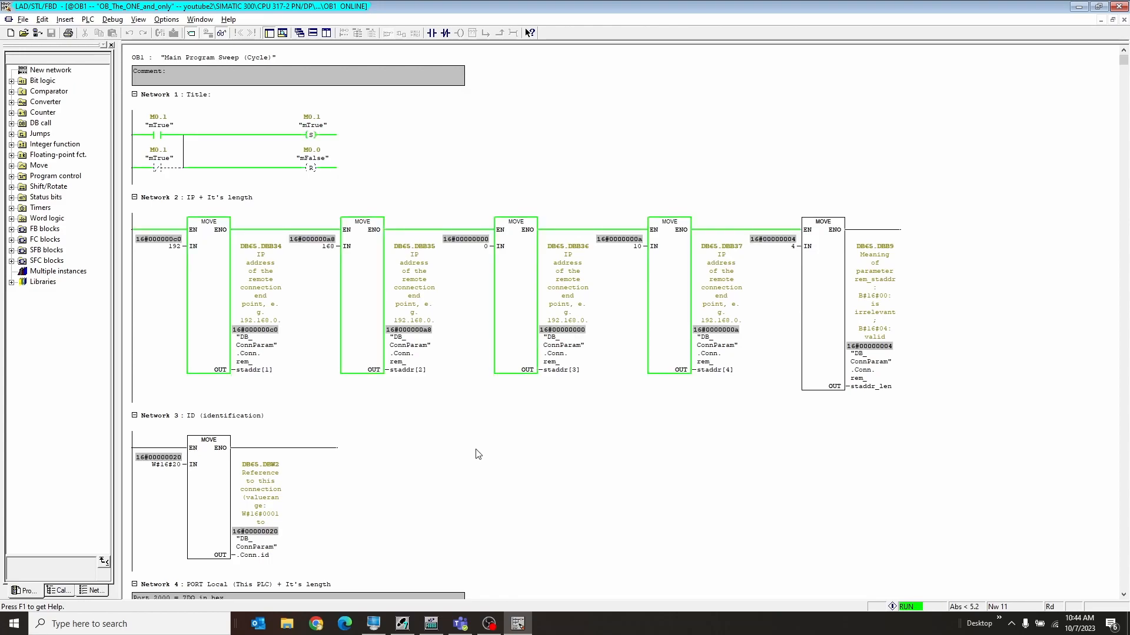
scroll(476, 454, down, 10)
scroll(476, 454, down, 10)
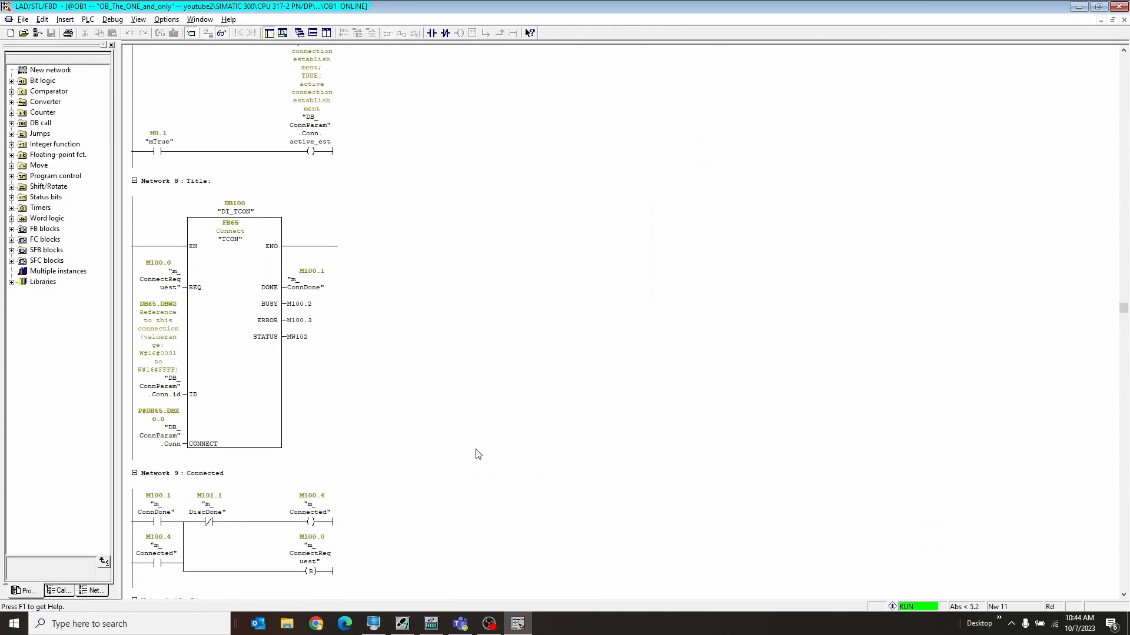
click(337, 323)
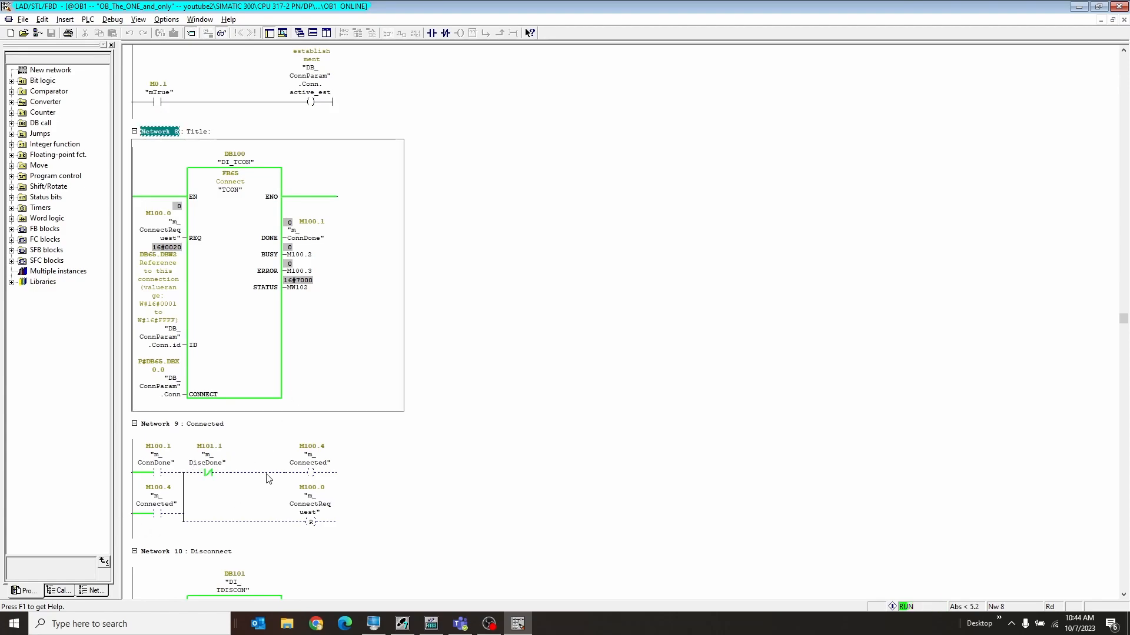
Switch to SIMATIC Manager and bring the second project's block list forward via the Window menu
click(401, 624)
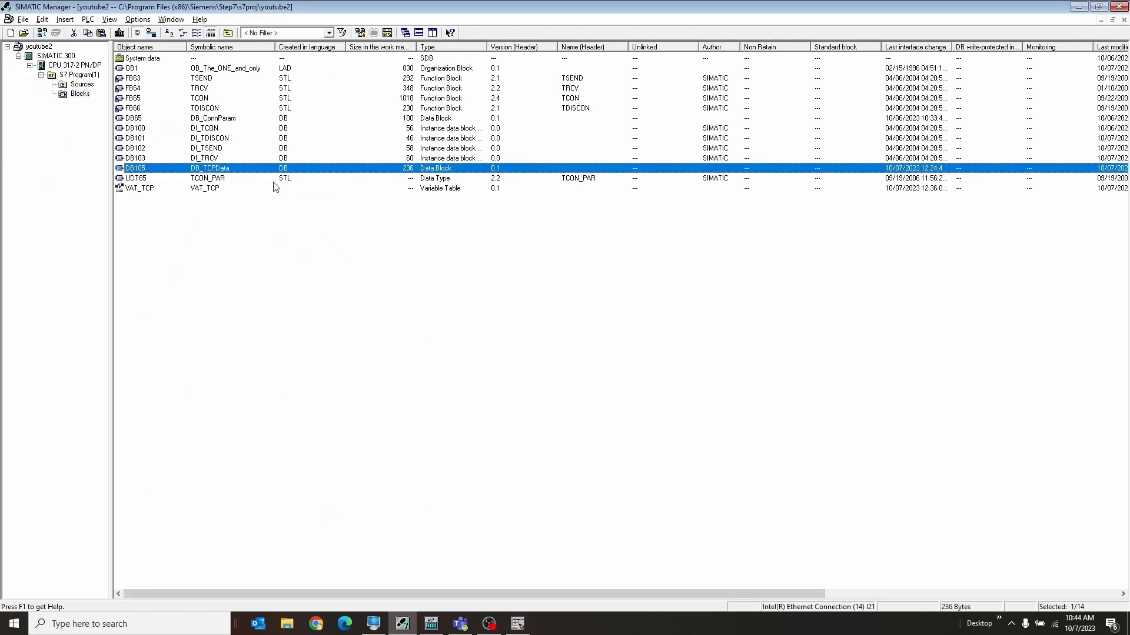
click(171, 20)
click(265, 149)
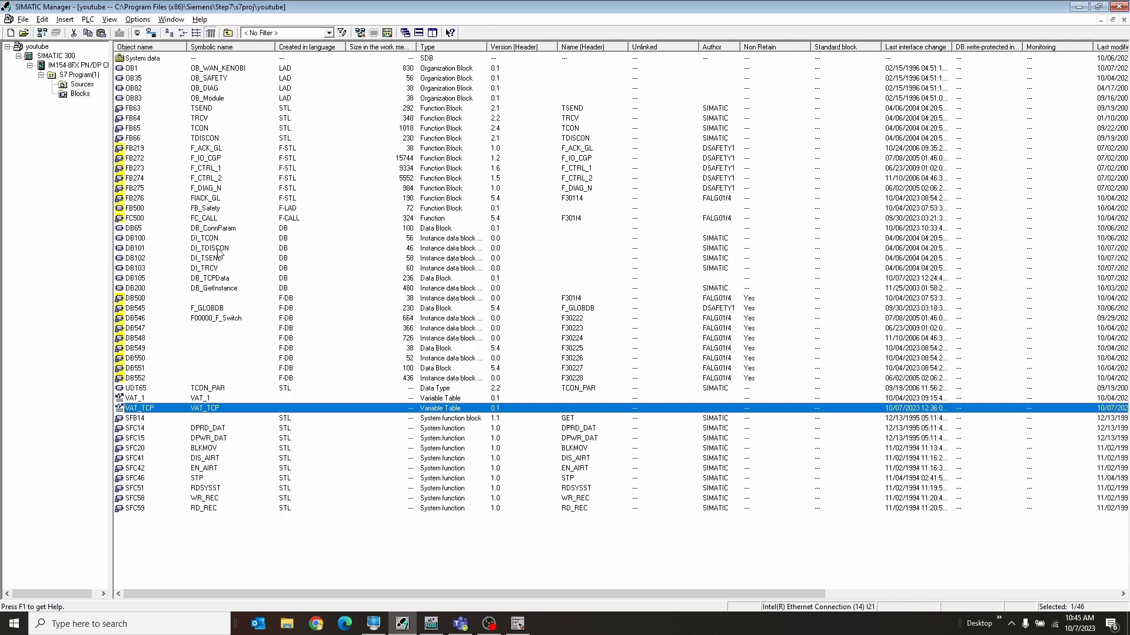
Open the second project's OB1 and confirm Network 2's last IP byte is 50
double_click(231, 70)
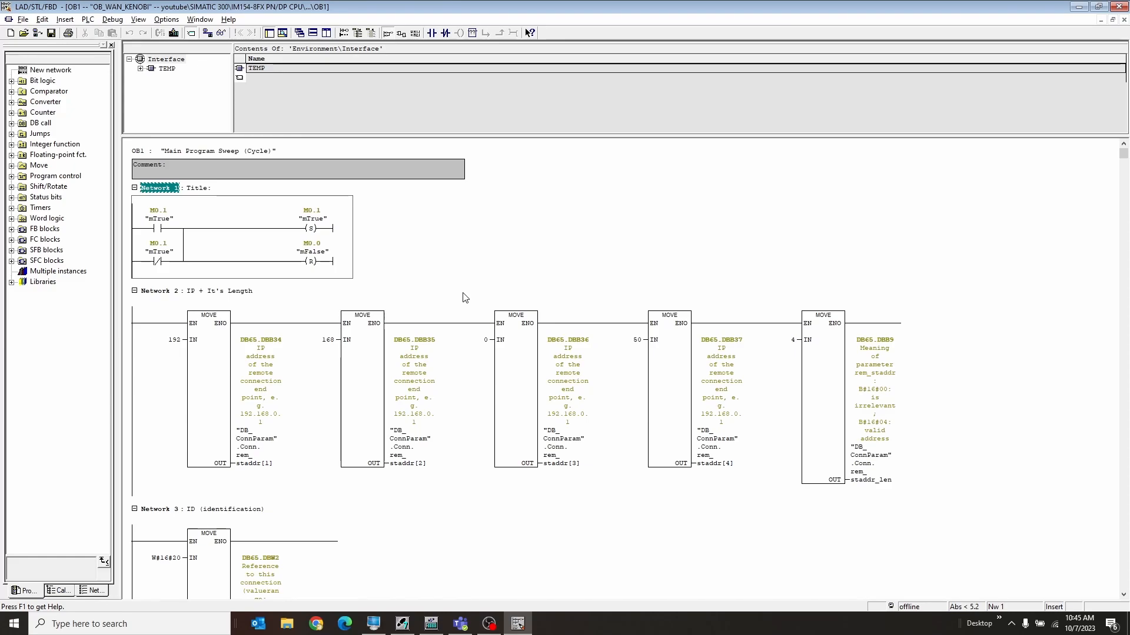
scroll(464, 298, down, 5)
scroll(464, 297, down, 5)
scroll(464, 297, down, 5)
scroll(464, 297, up, 5)
scroll(464, 297, up, 5)
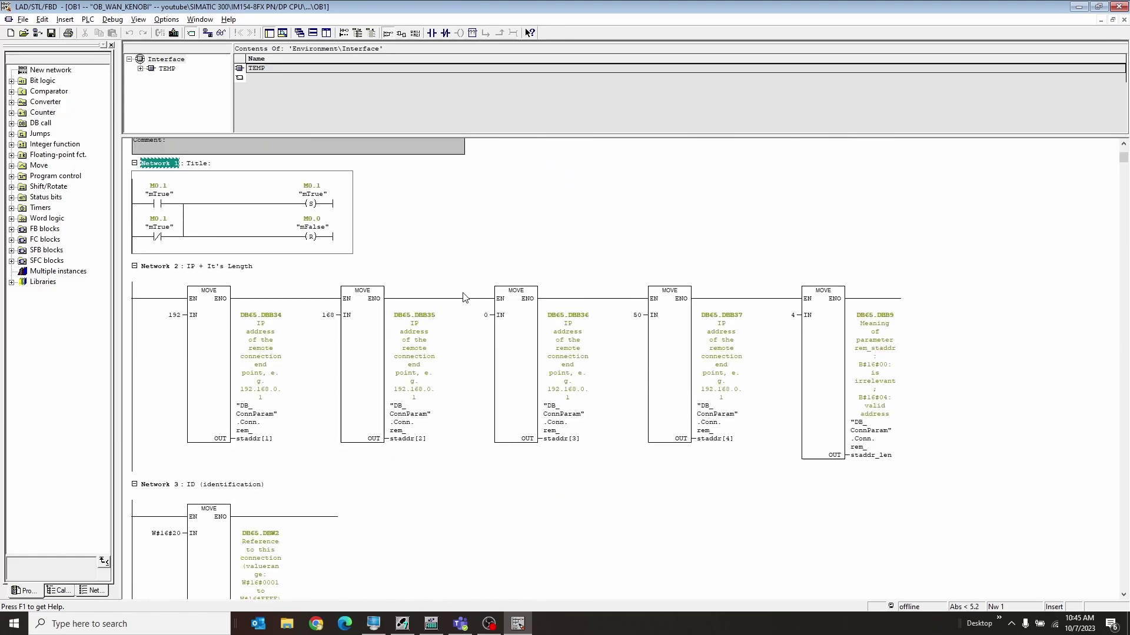
click(640, 316)
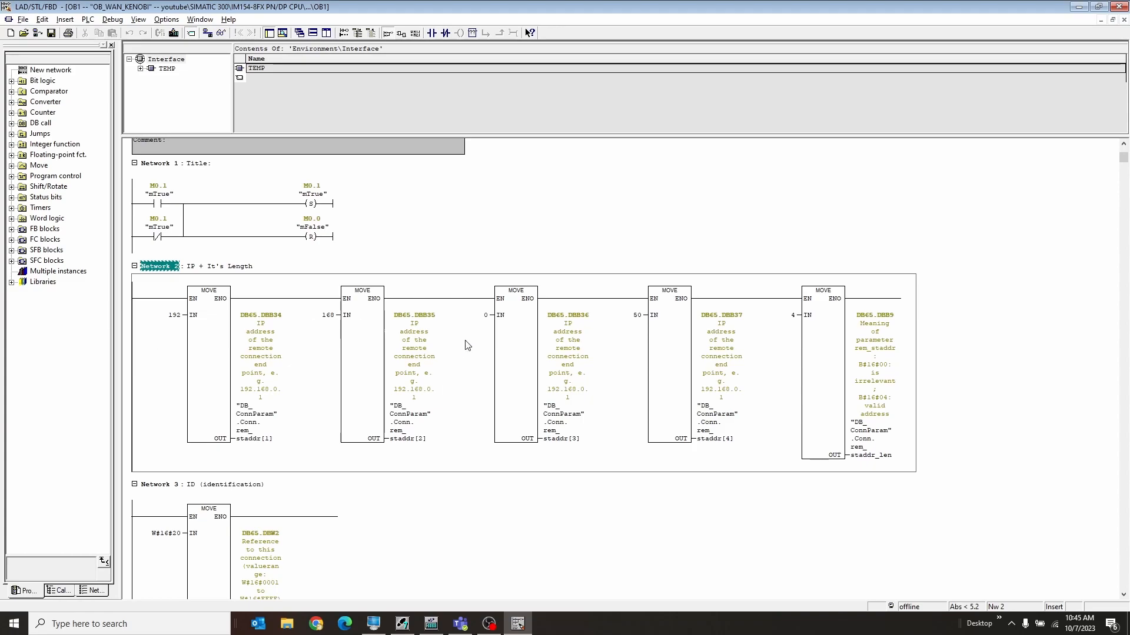
double_click(634, 315)
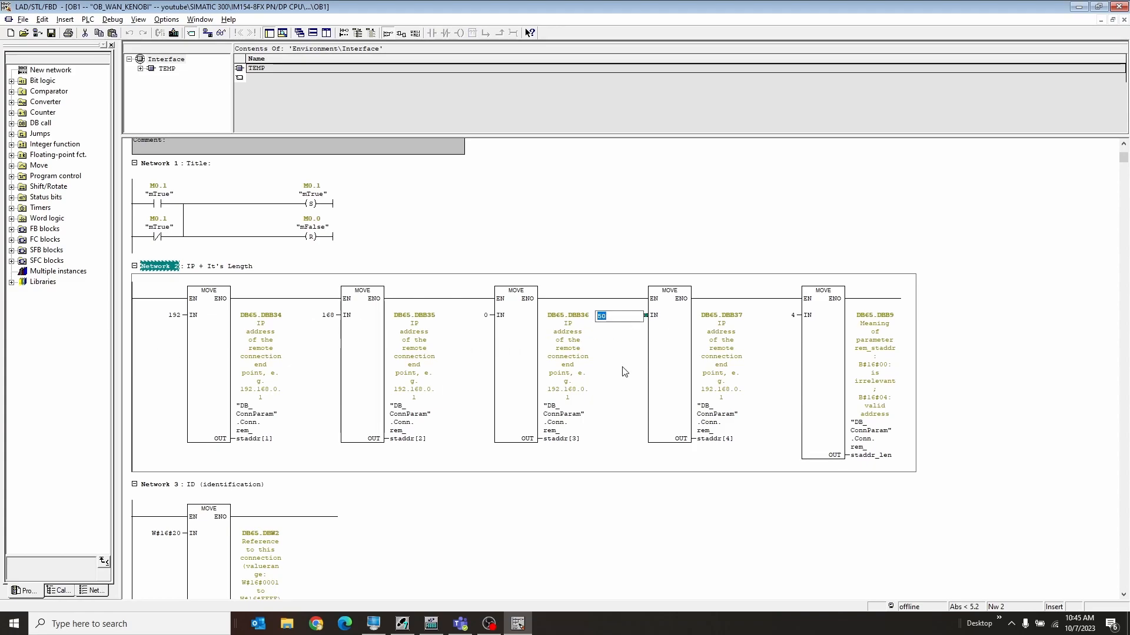
key(Return)
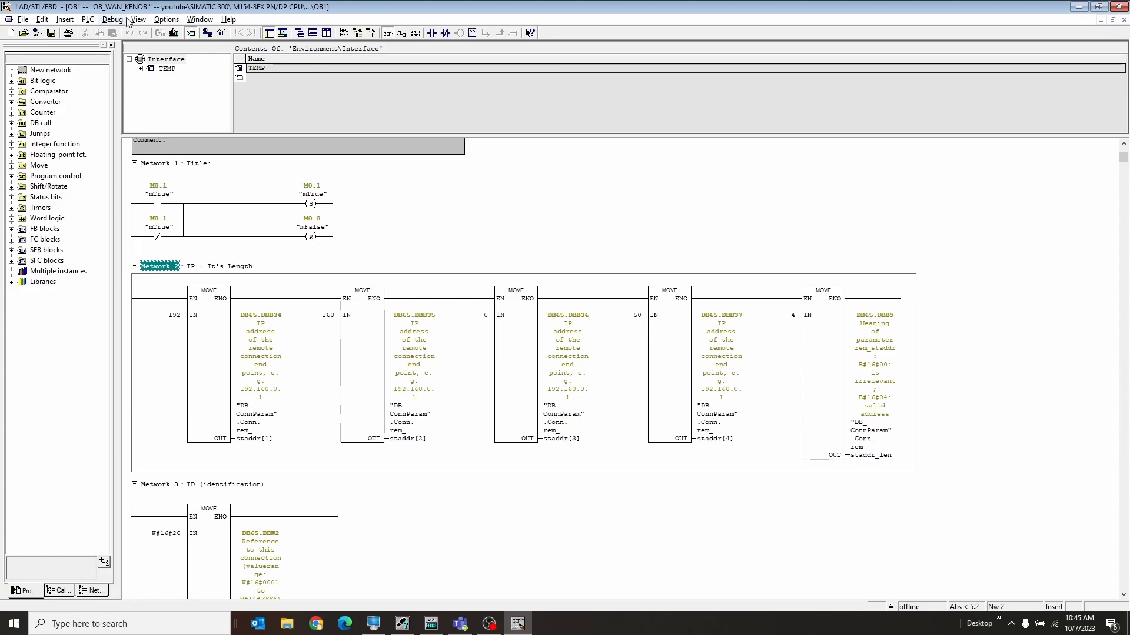
Compare Network 2's IP bytes with the first PLC's OB1, then check Network 6 PLC type and Network 7's mFalse contact
click(200, 19)
click(258, 127)
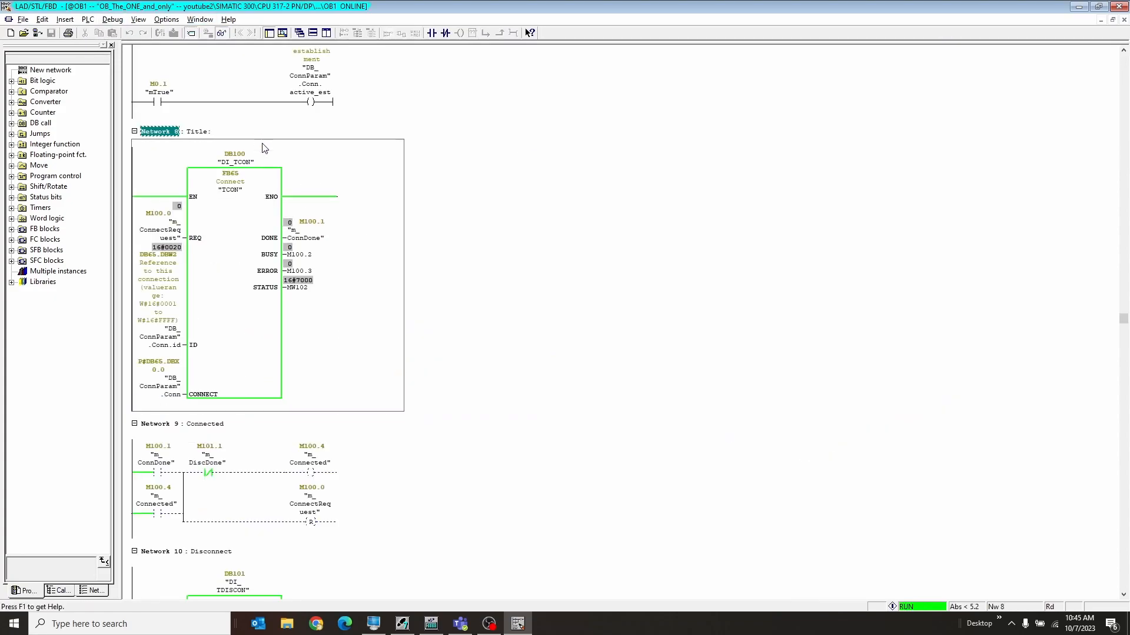
scroll(425, 205, down, 5)
scroll(427, 205, up, 8)
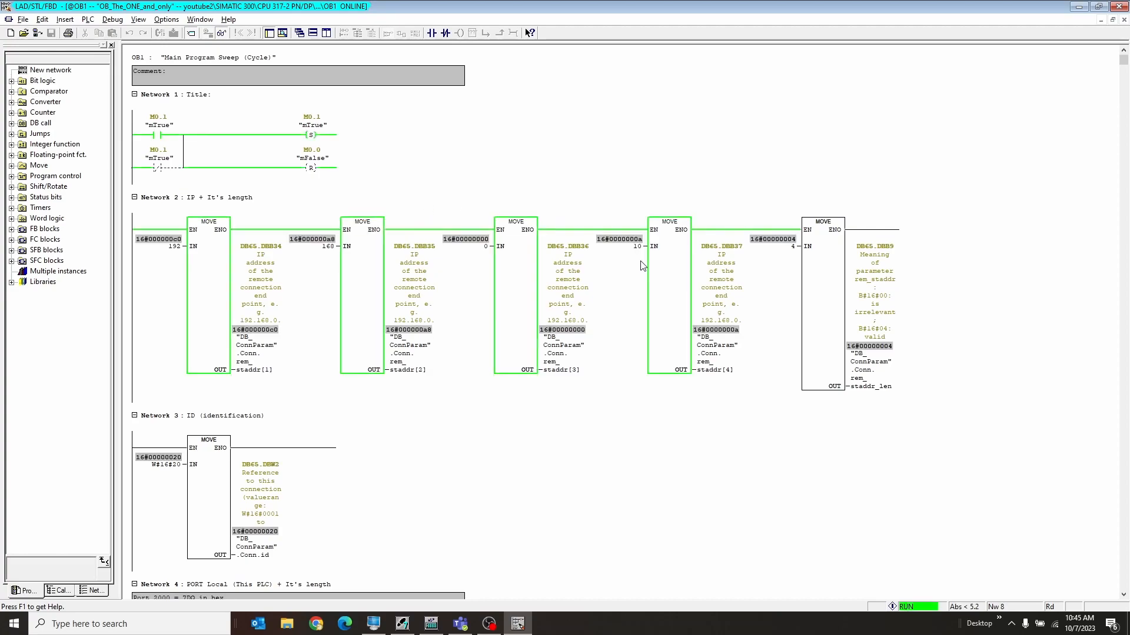
click(616, 281)
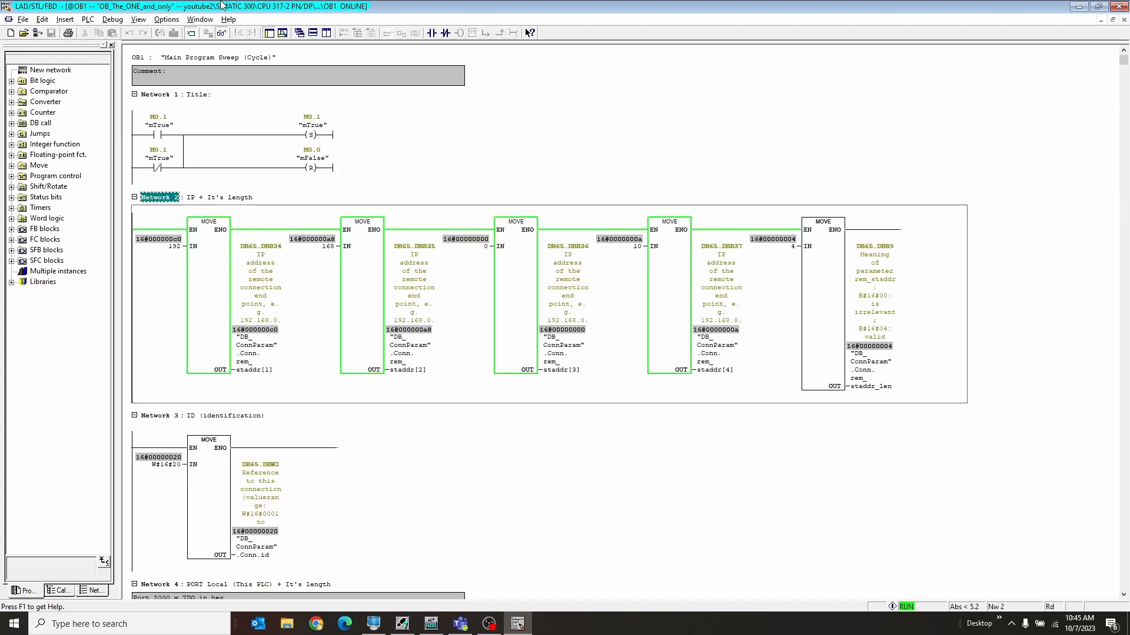
click(199, 19)
click(254, 136)
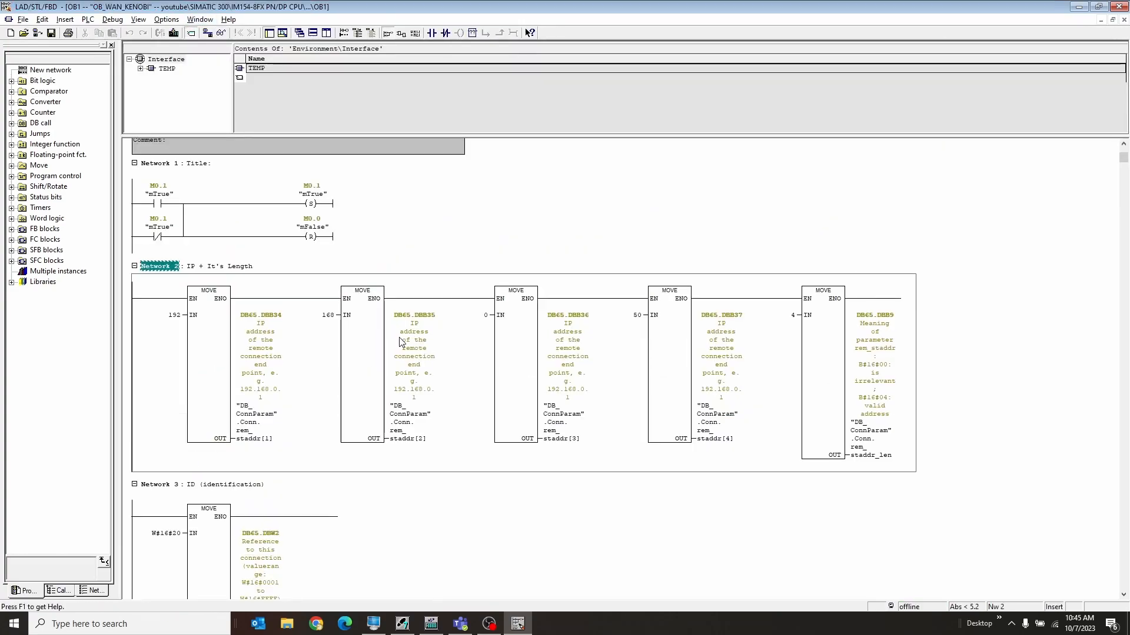
scroll(466, 416, down, 5)
scroll(467, 416, down, 4)
scroll(466, 415, down, 5)
scroll(467, 416, down, 4)
scroll(467, 415, down, 1)
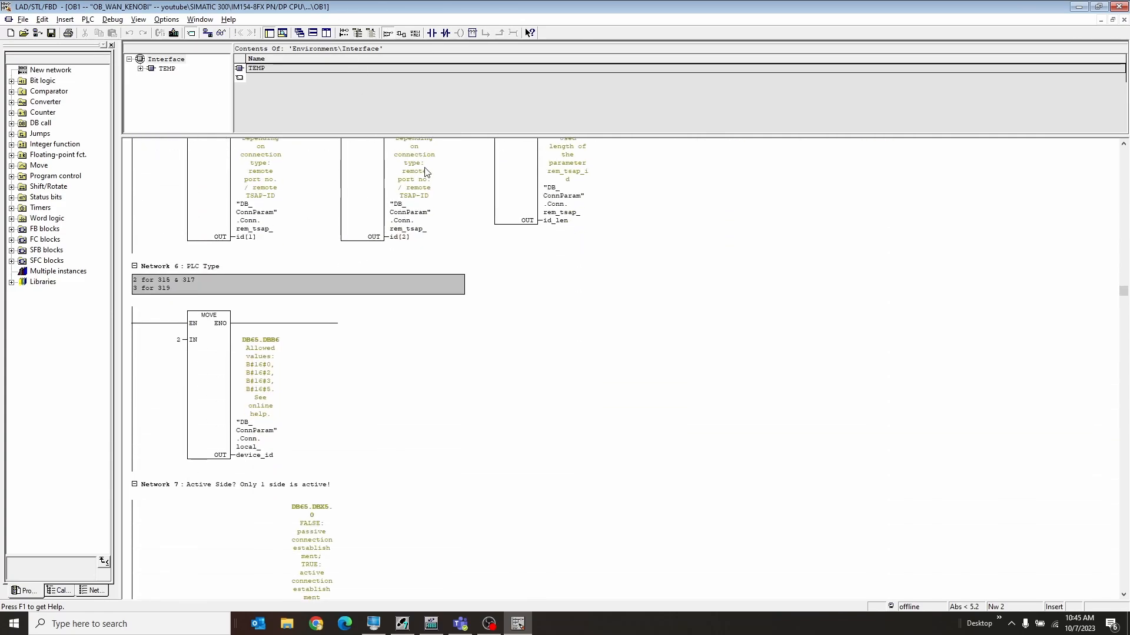
click(468, 431)
scroll(468, 432, down, 5)
scroll(468, 432, up, 4)
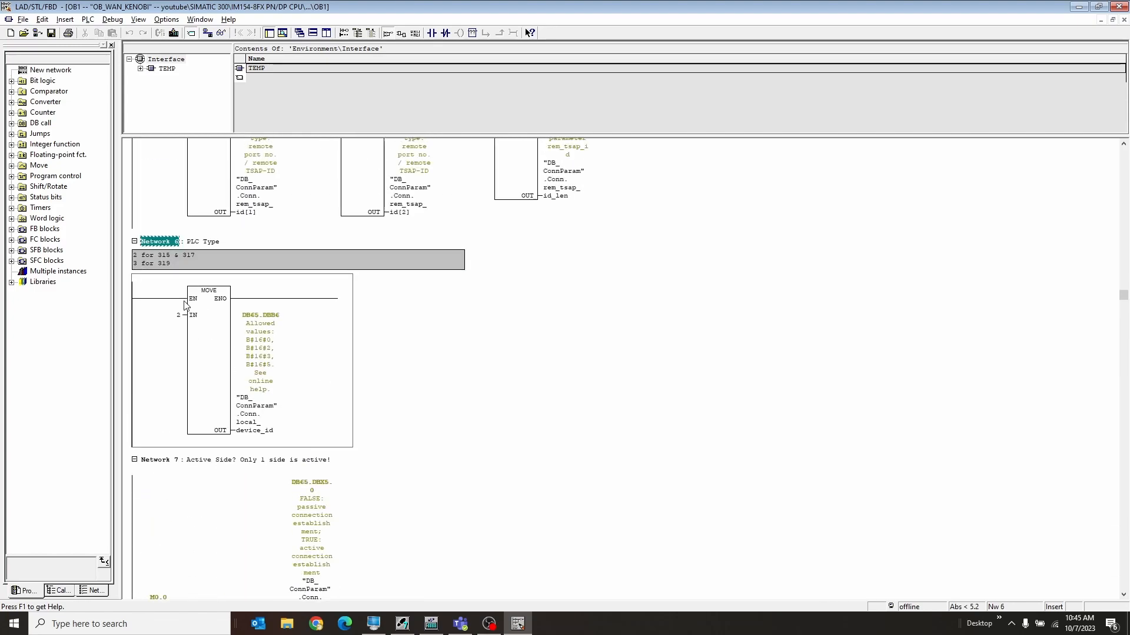
scroll(399, 405, down, 5)
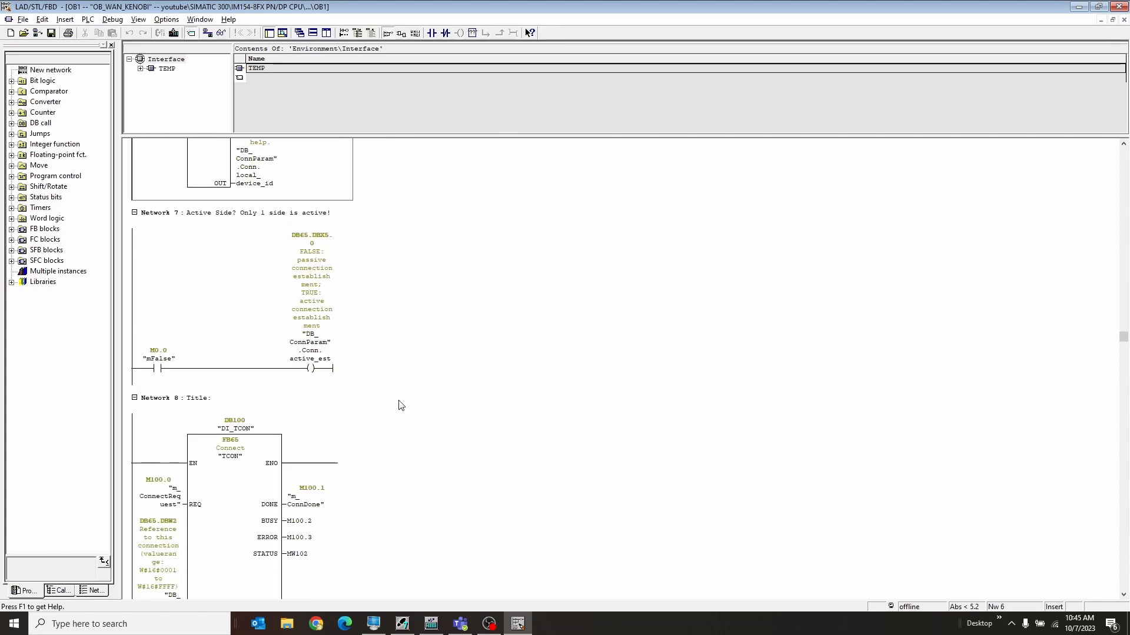
scroll(399, 405, down, 2)
scroll(399, 405, down, 2)
click(155, 245)
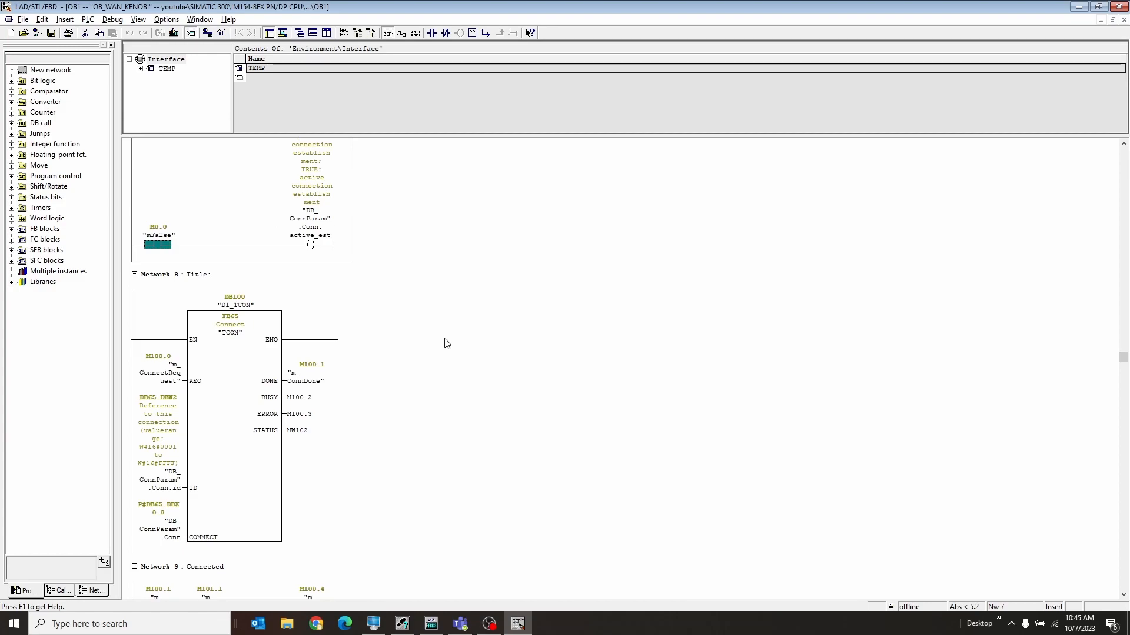
scroll(445, 343, down, 3)
scroll(445, 343, down, 4)
scroll(445, 343, down, 3)
scroll(446, 342, up, 4)
scroll(445, 343, up, 4)
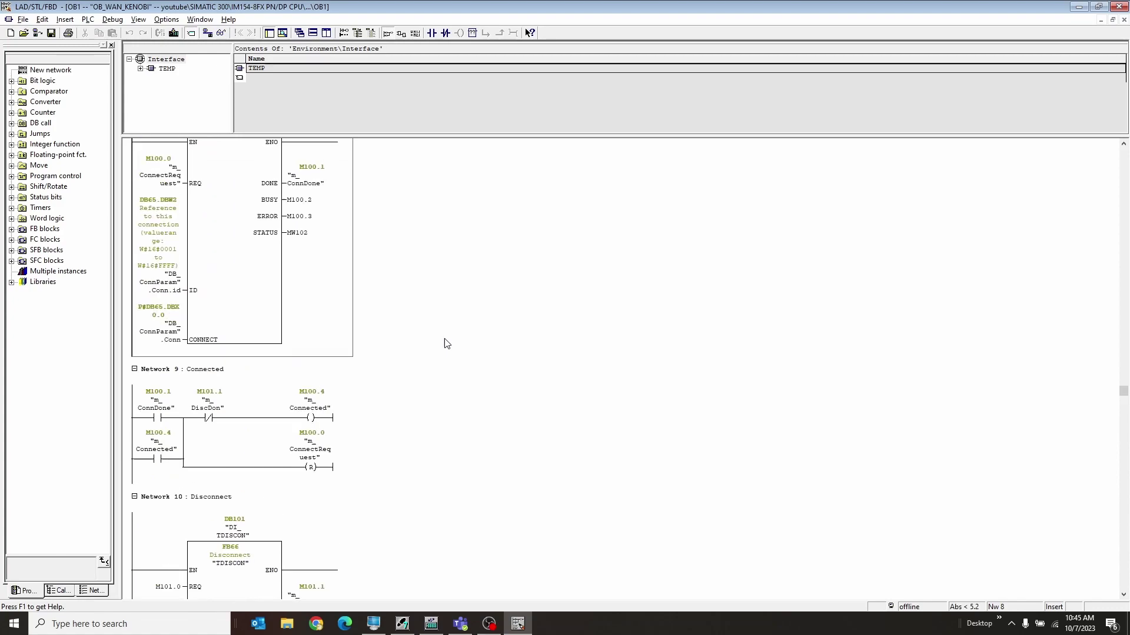
Monitor OB_WAN_KENOBI's OB1 online and force m_ConnectRequest to 1 in Network 8
click(221, 32)
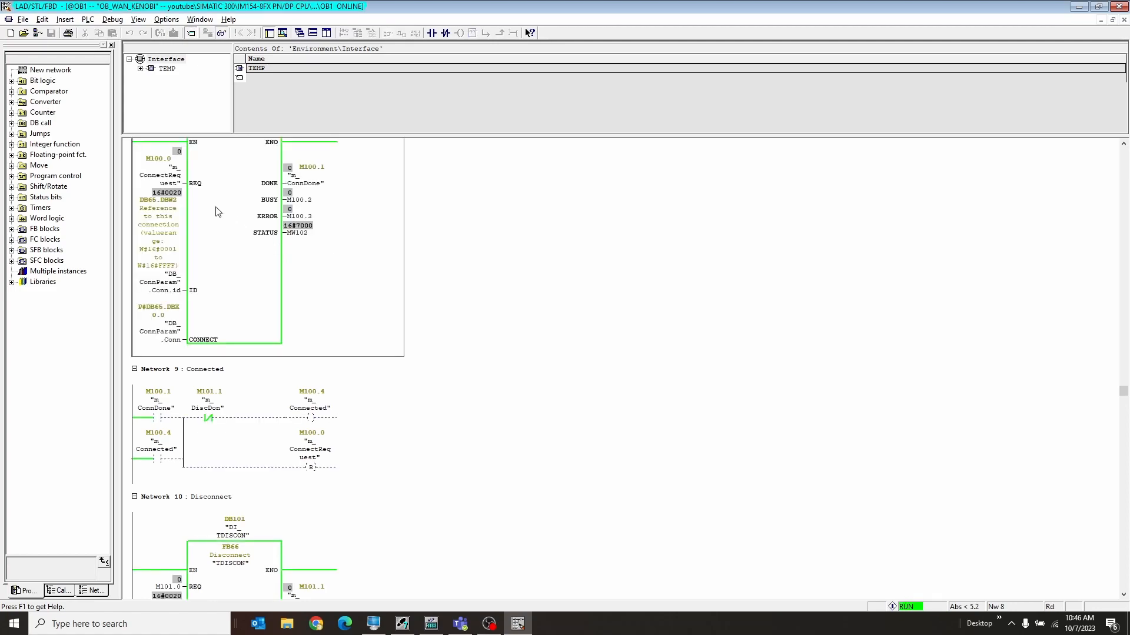
click(157, 174)
right_click(158, 175)
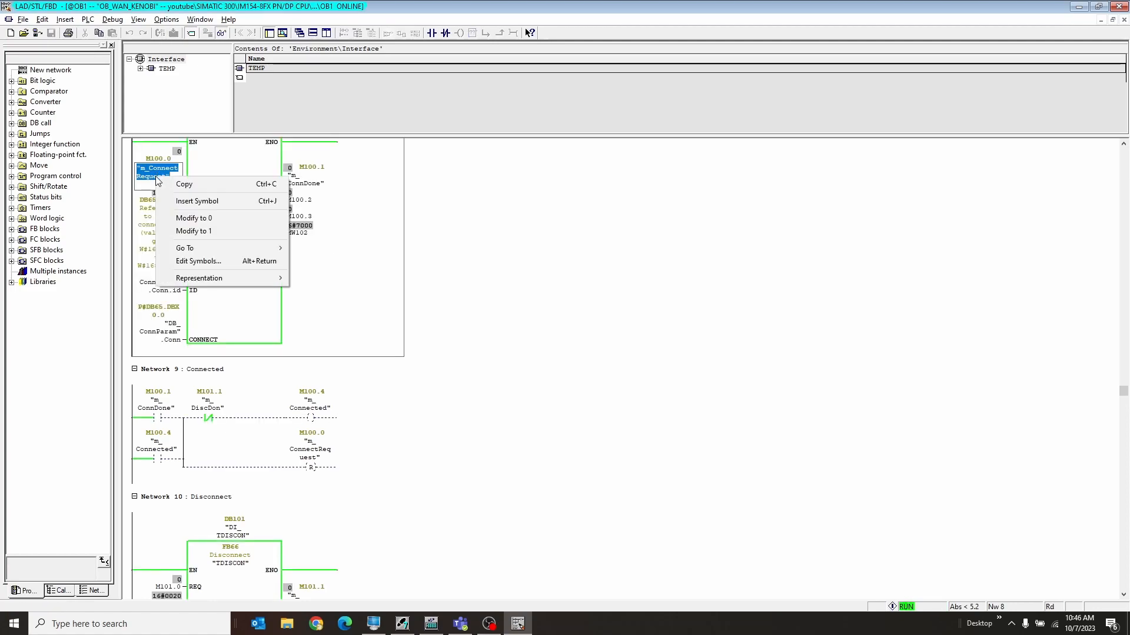
click(196, 230)
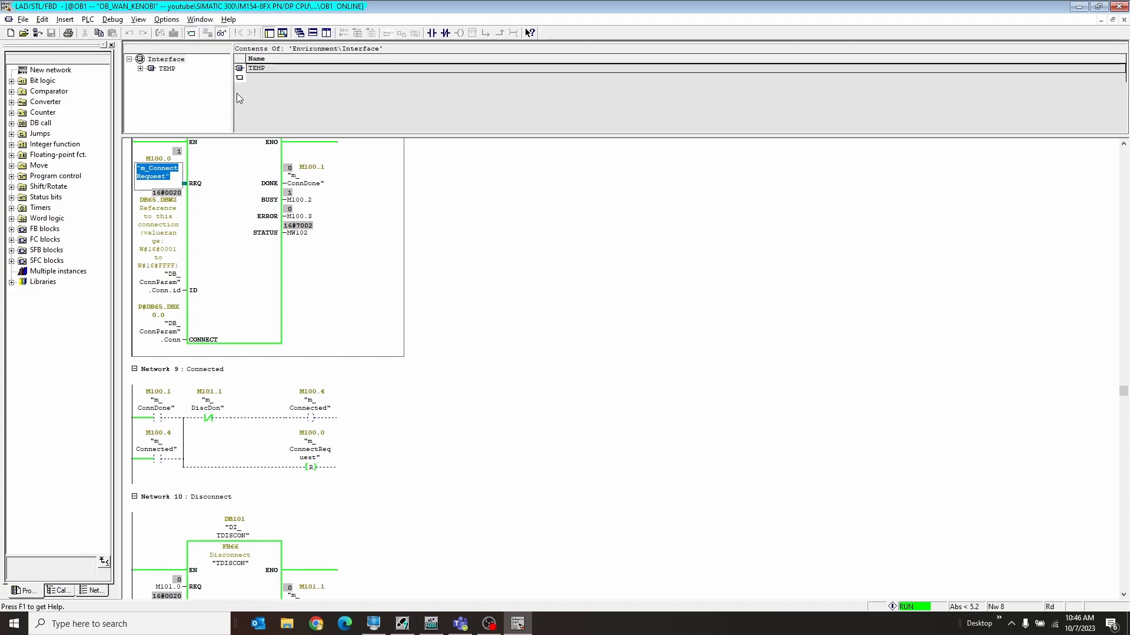
click(200, 20)
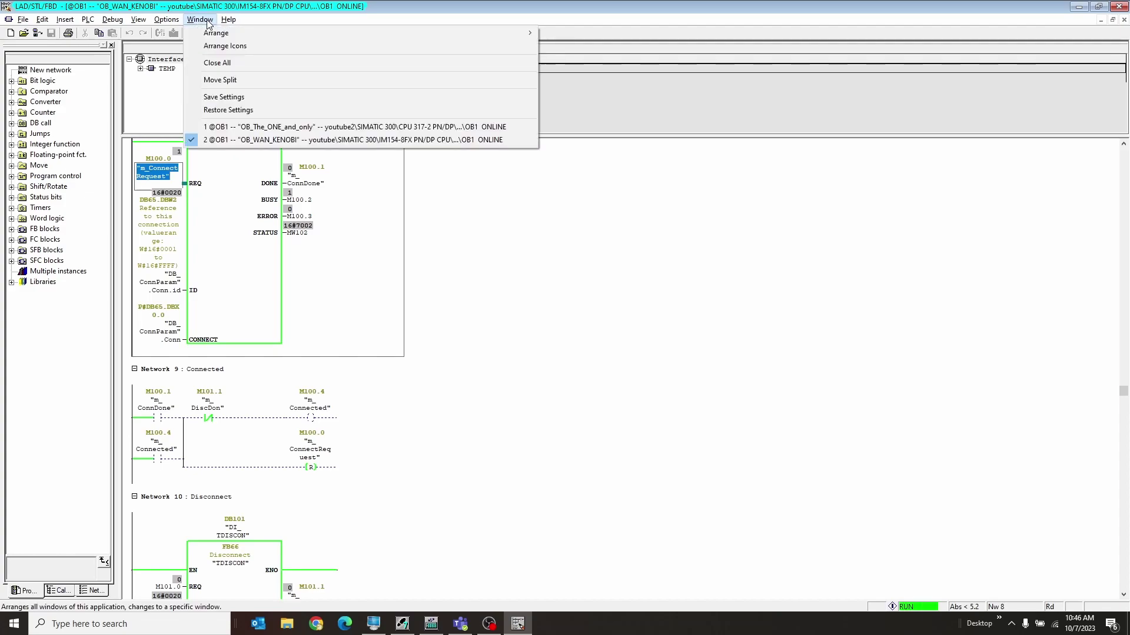
In OB_The_ONE_and_only's Network 8, change the forced m_ConnectRequest value, then head back via the Window menu
click(276, 128)
scroll(381, 448, down, 8)
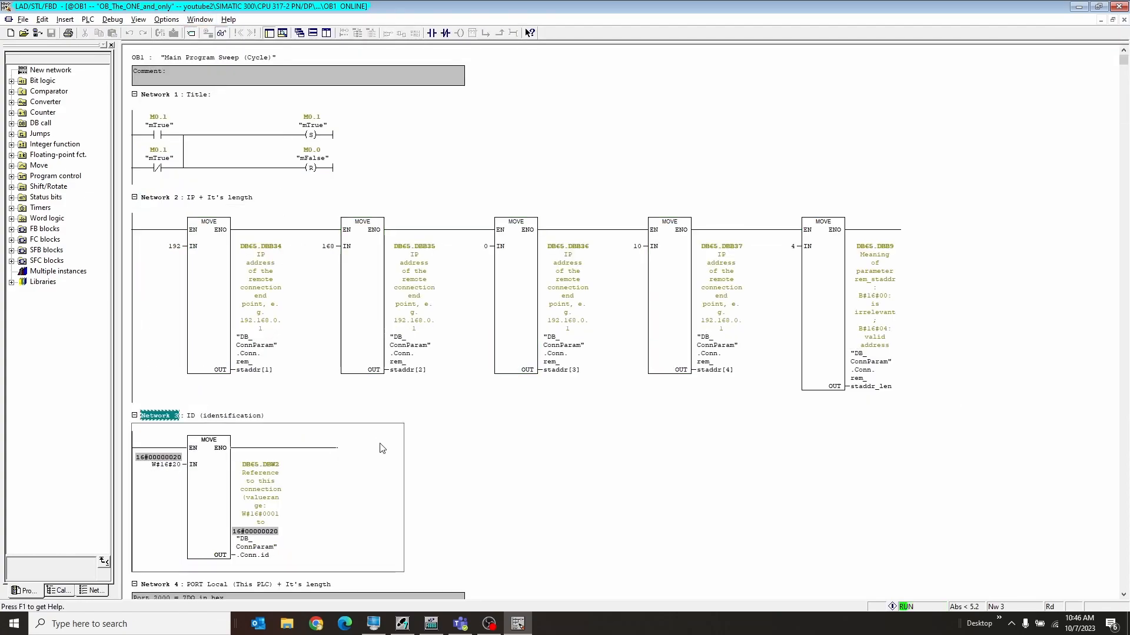
scroll(381, 448, down, 5)
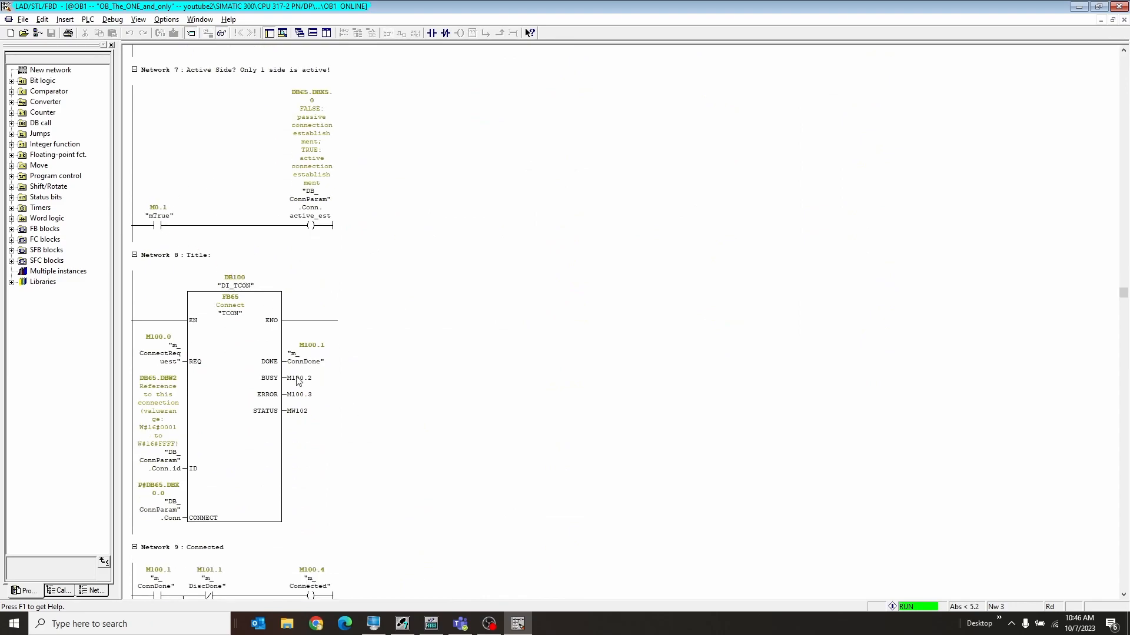
click(336, 452)
scroll(337, 451, down, 4)
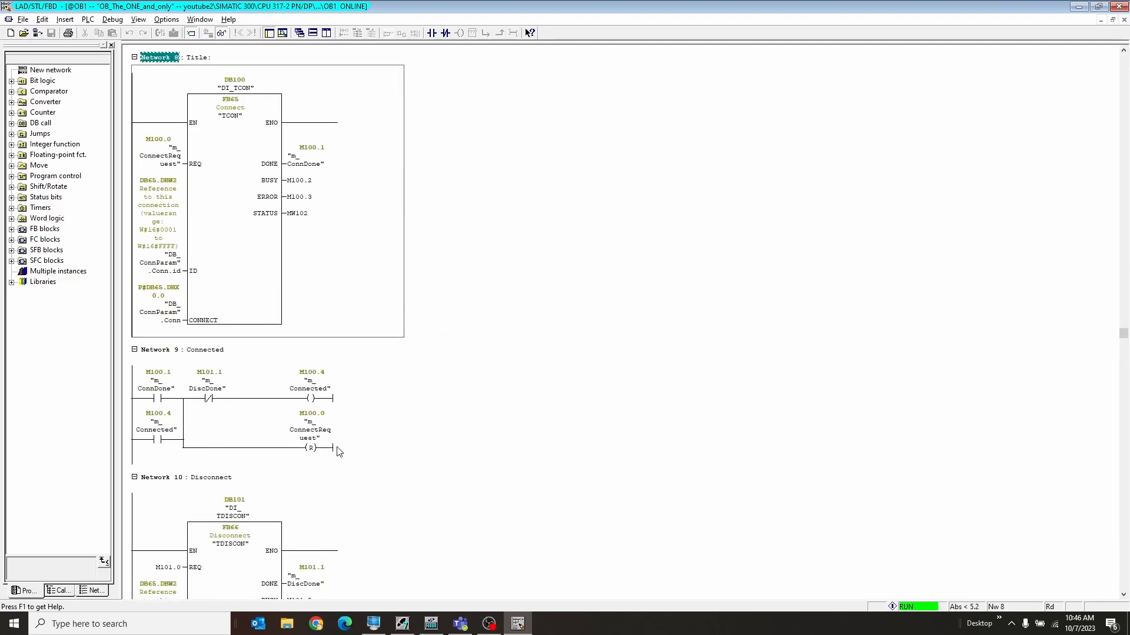
right_click(164, 161)
click(204, 214)
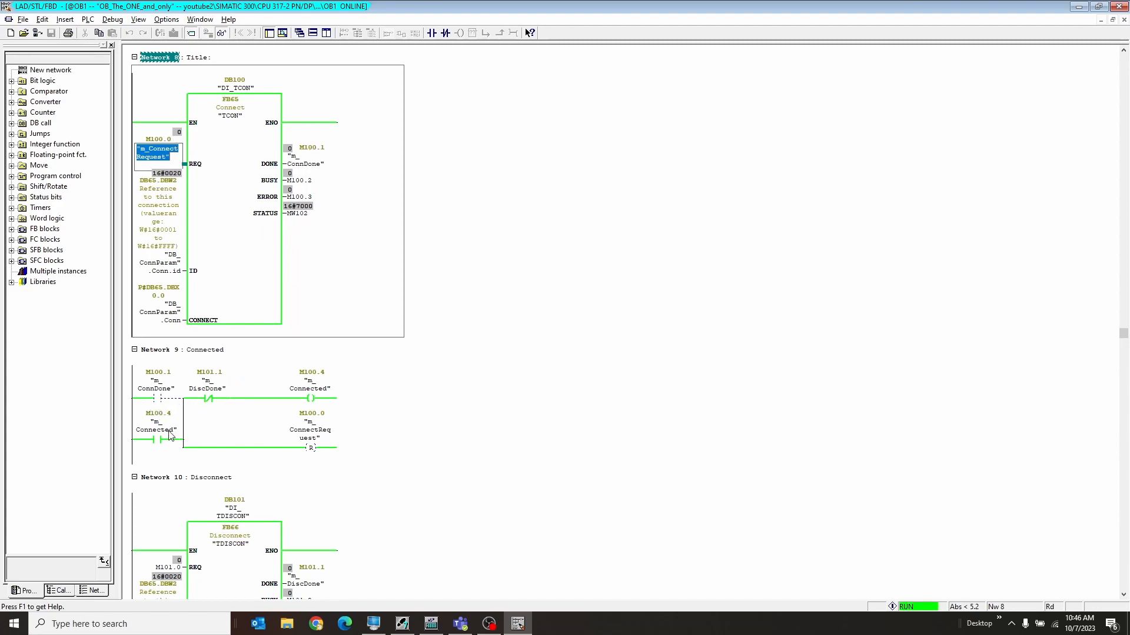
click(273, 430)
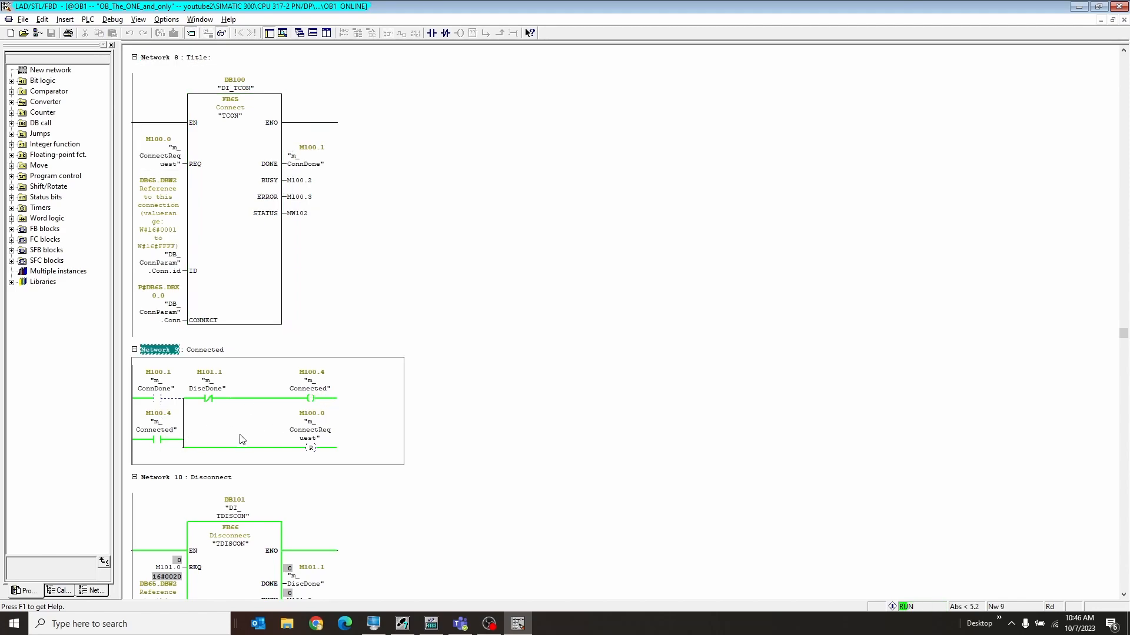
click(200, 19)
Switch to the IM154-8FX OB1 and force M101.0 to 1 in Network 10
click(266, 139)
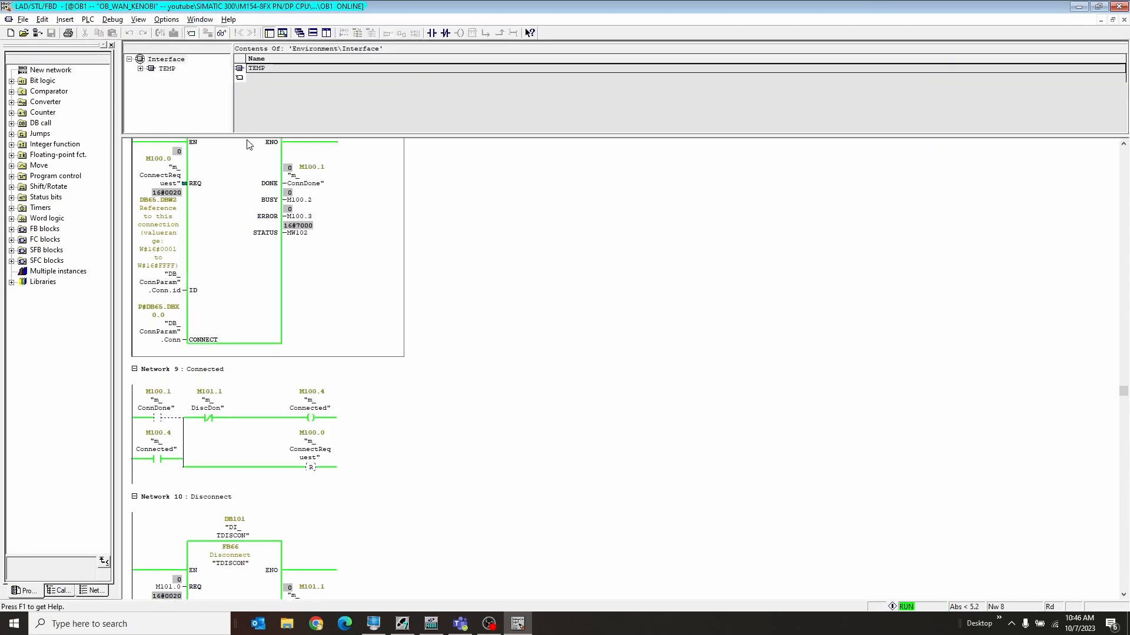
click(215, 444)
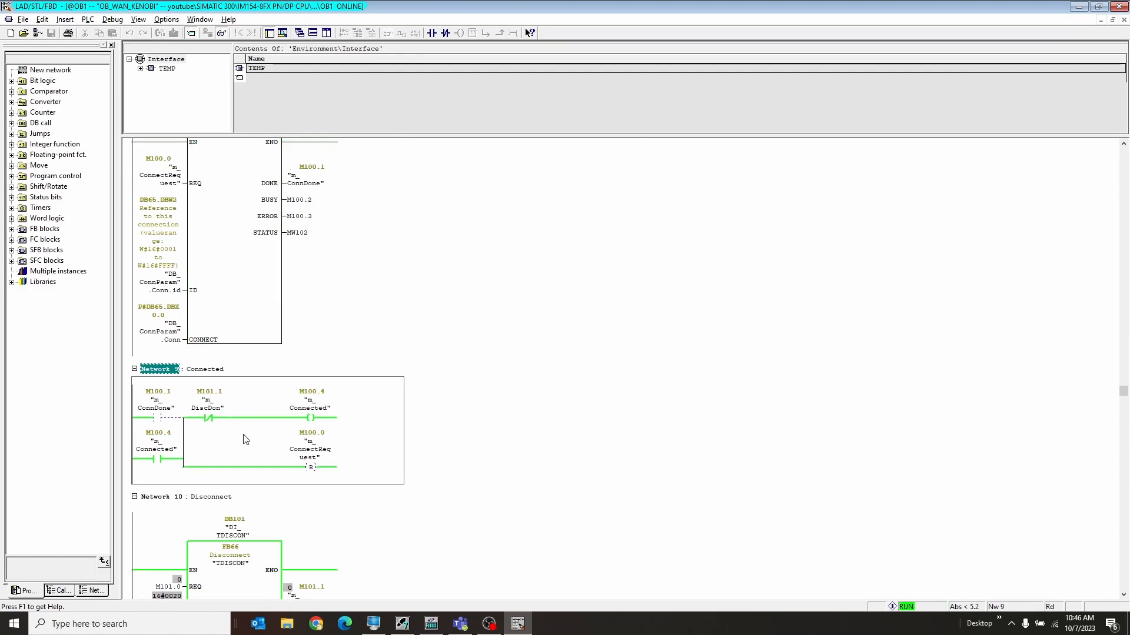
scroll(252, 444, down, 3)
scroll(252, 444, down, 3)
scroll(252, 444, down, 3)
scroll(252, 444, up, 2)
scroll(252, 445, up, 2)
scroll(252, 445, up, 1)
right_click(150, 413)
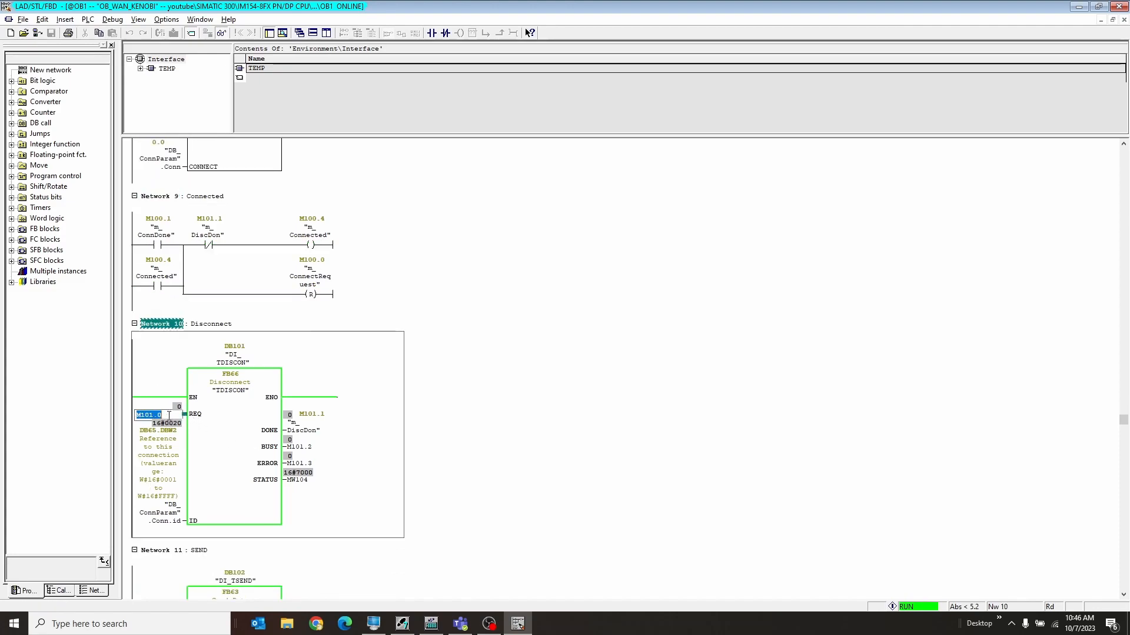
click(206, 471)
Force m_ConnectRequest to 1 in Network 8, then select the TSEND block in Networks 10–11
click(235, 284)
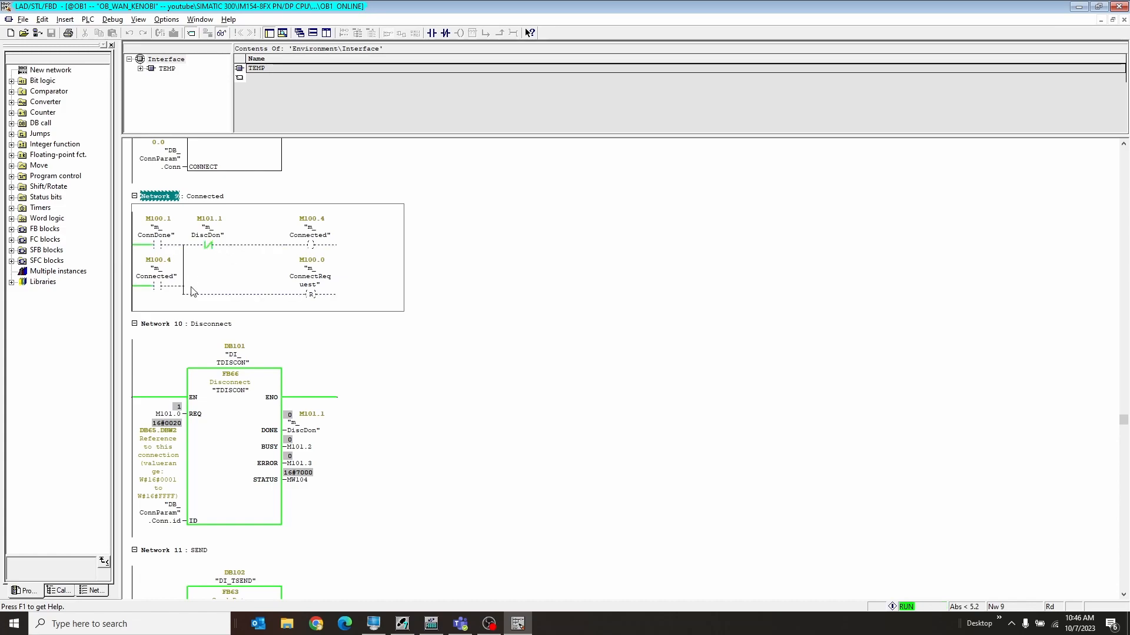
scroll(188, 415, up, 3)
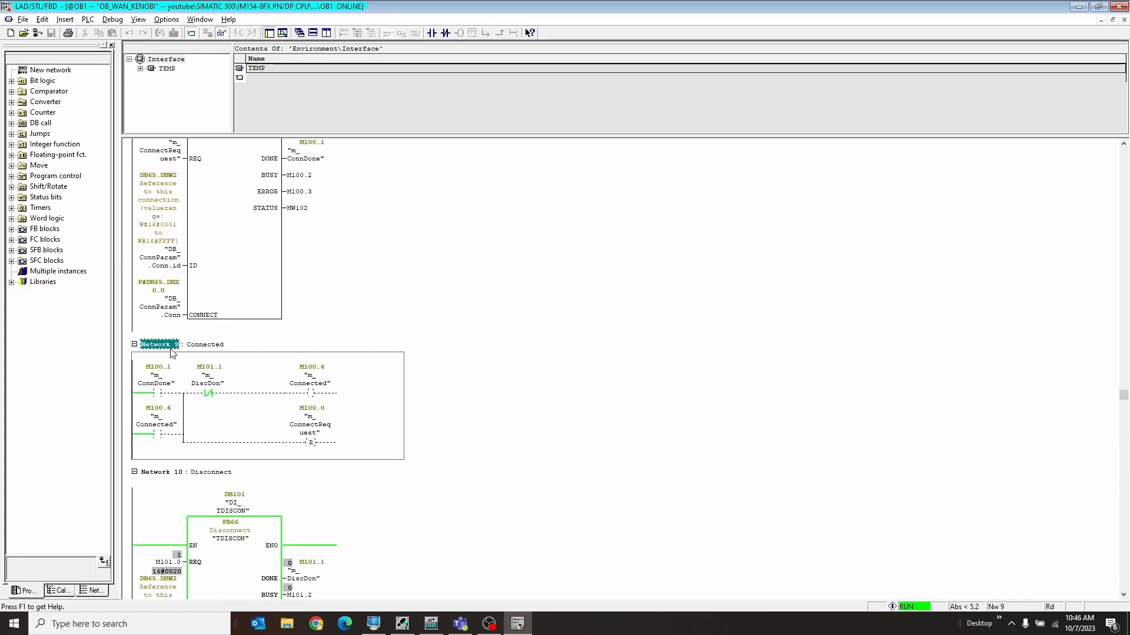
scroll(177, 370, up, 3)
double_click(155, 249)
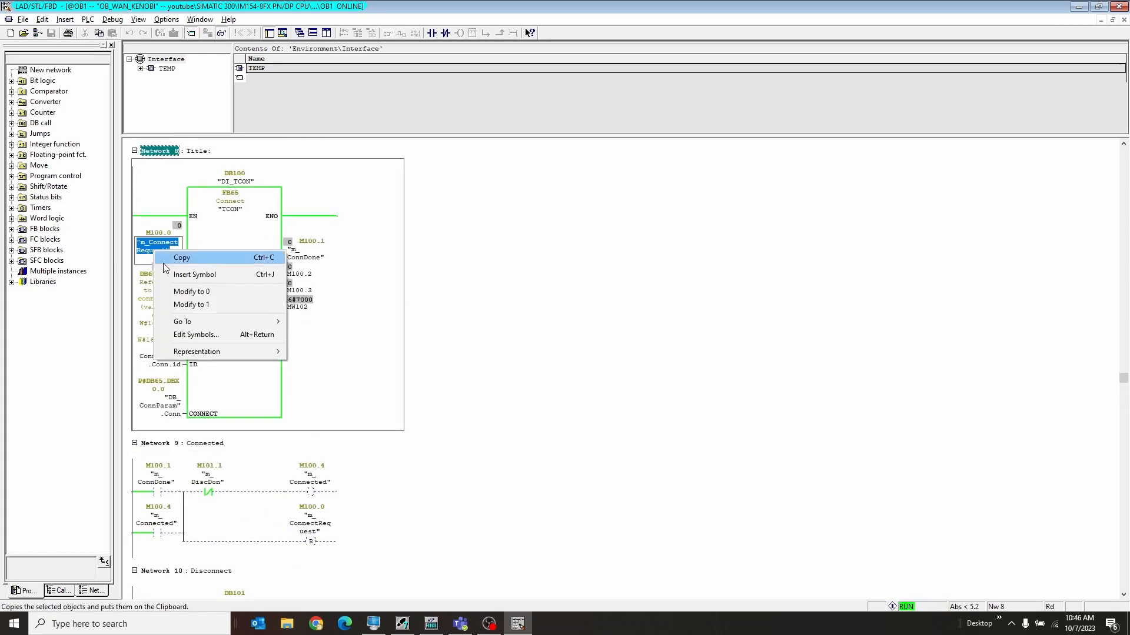
click(192, 304)
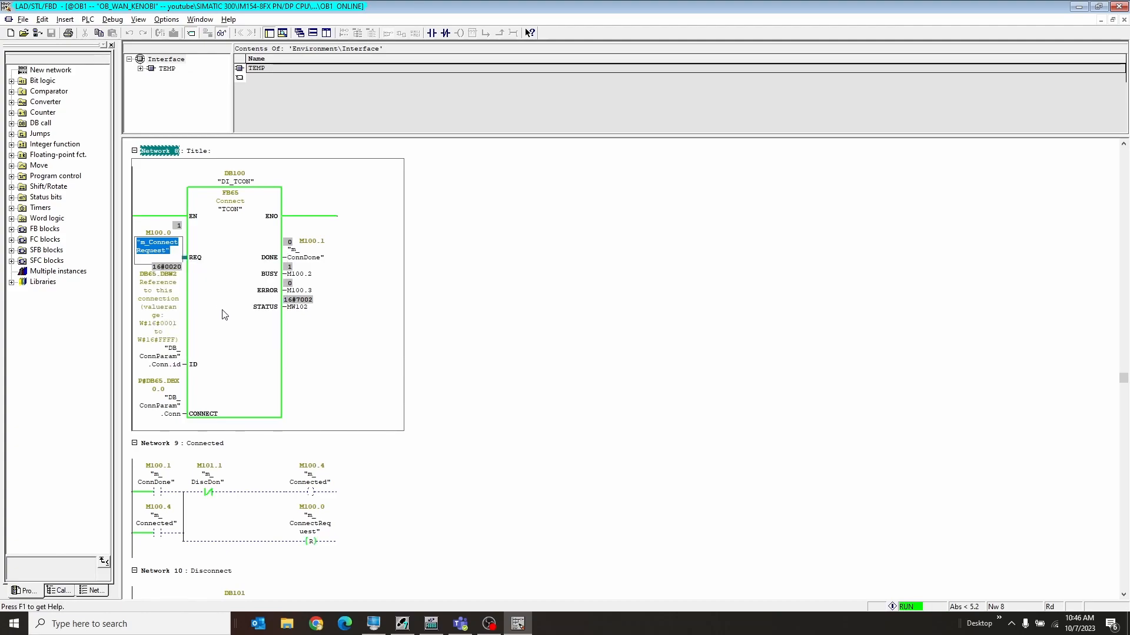
scroll(223, 314, down, 3)
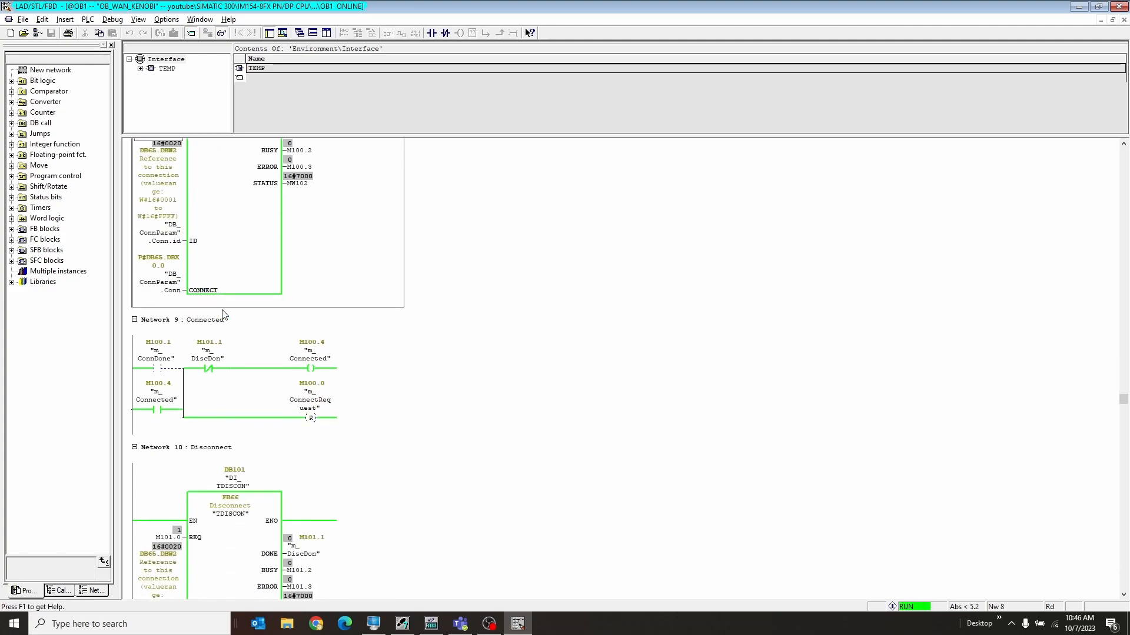
scroll(224, 314, down, 3)
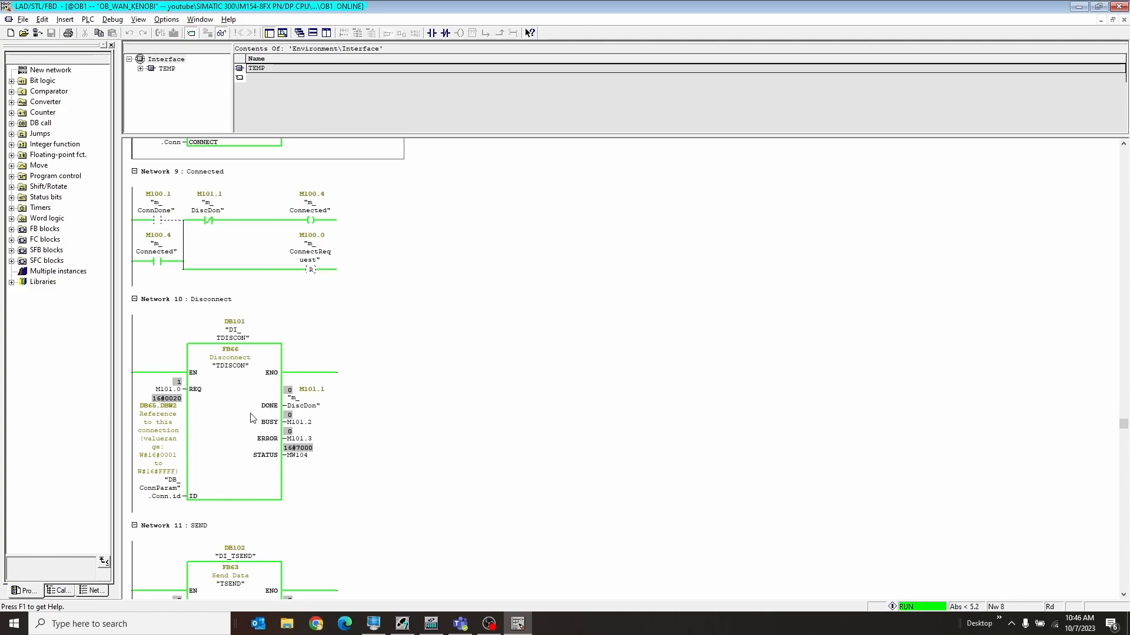
scroll(243, 424, down, 3)
scroll(221, 438, down, 3)
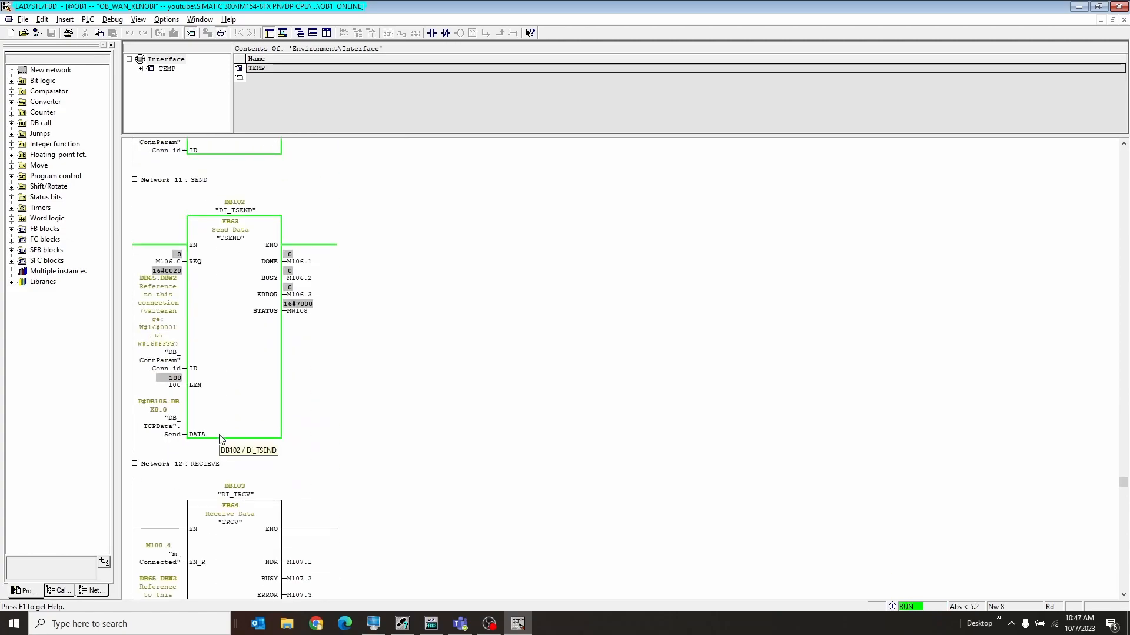
click(246, 368)
scroll(245, 367, up, 3)
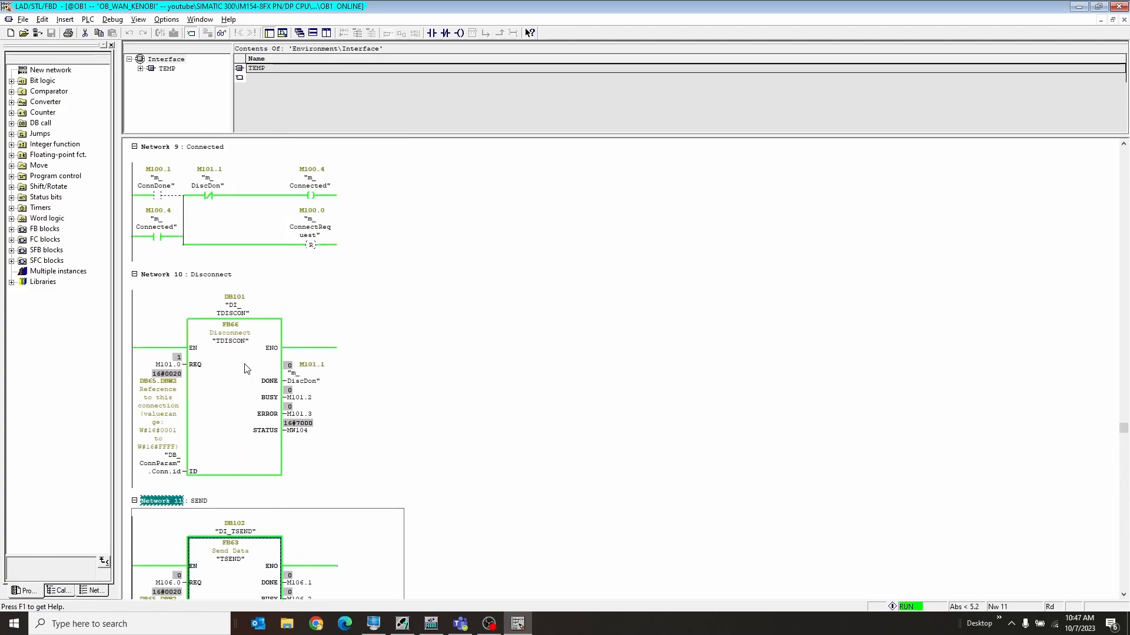
scroll(246, 367, up, 3)
scroll(246, 368, down, 2)
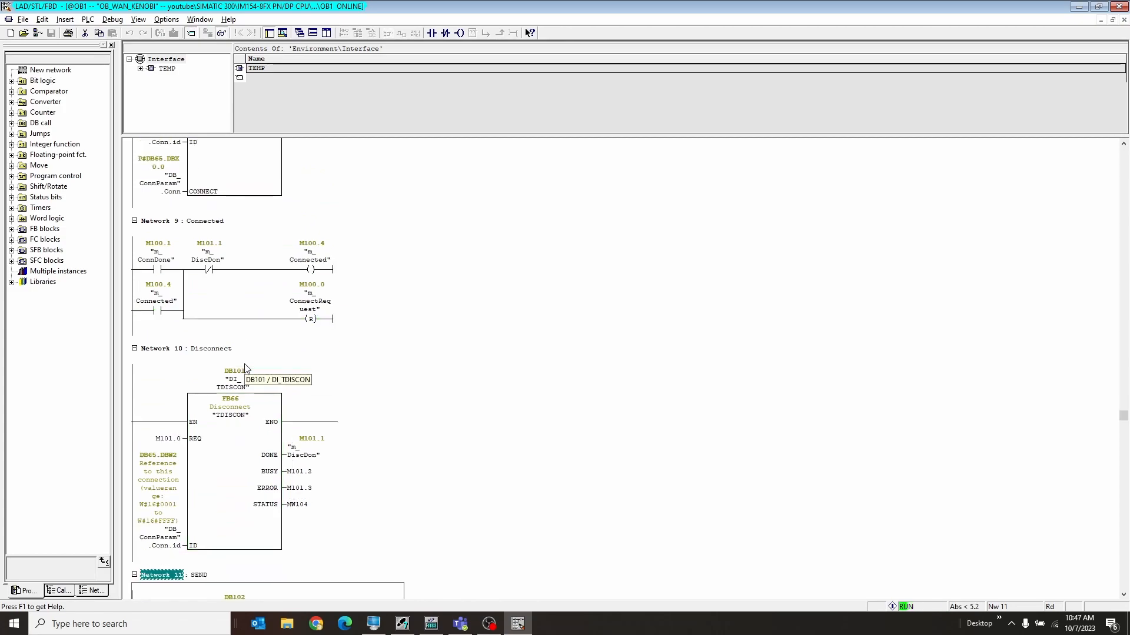
click(343, 387)
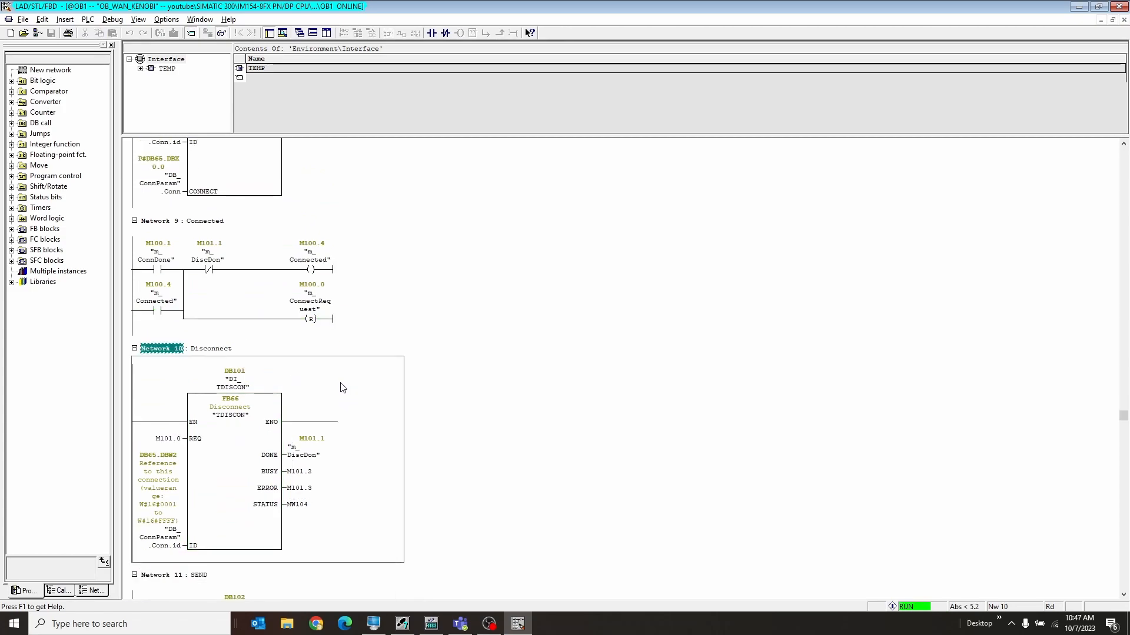
Check the IM154 CPU's Module Information communication diagnostics show the TCP connection established
key(ctrl+d)
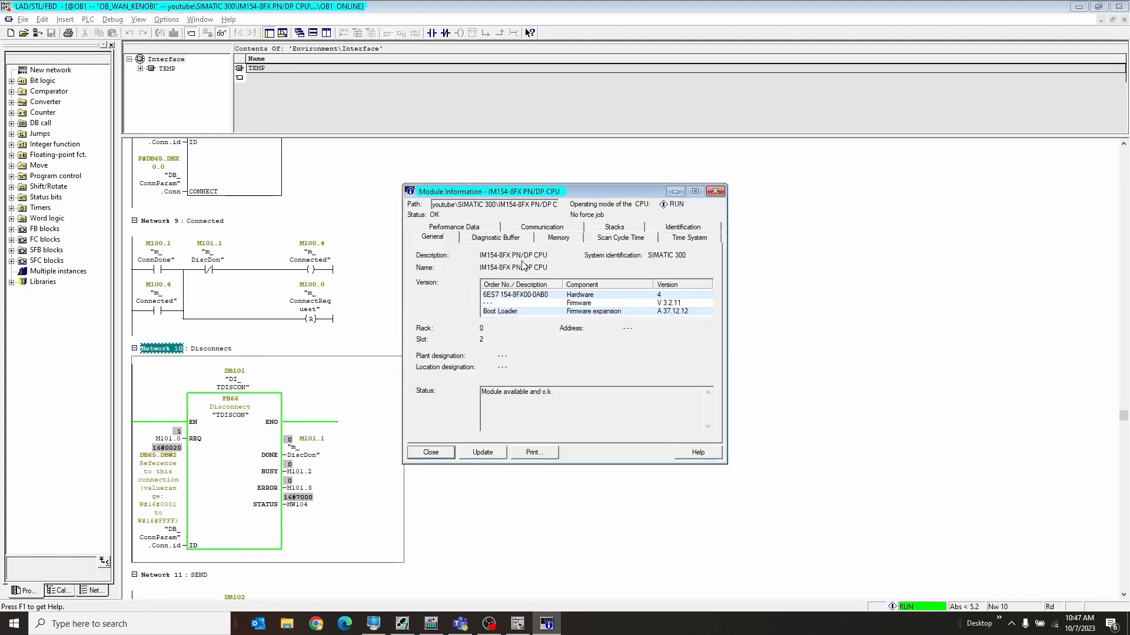
click(542, 227)
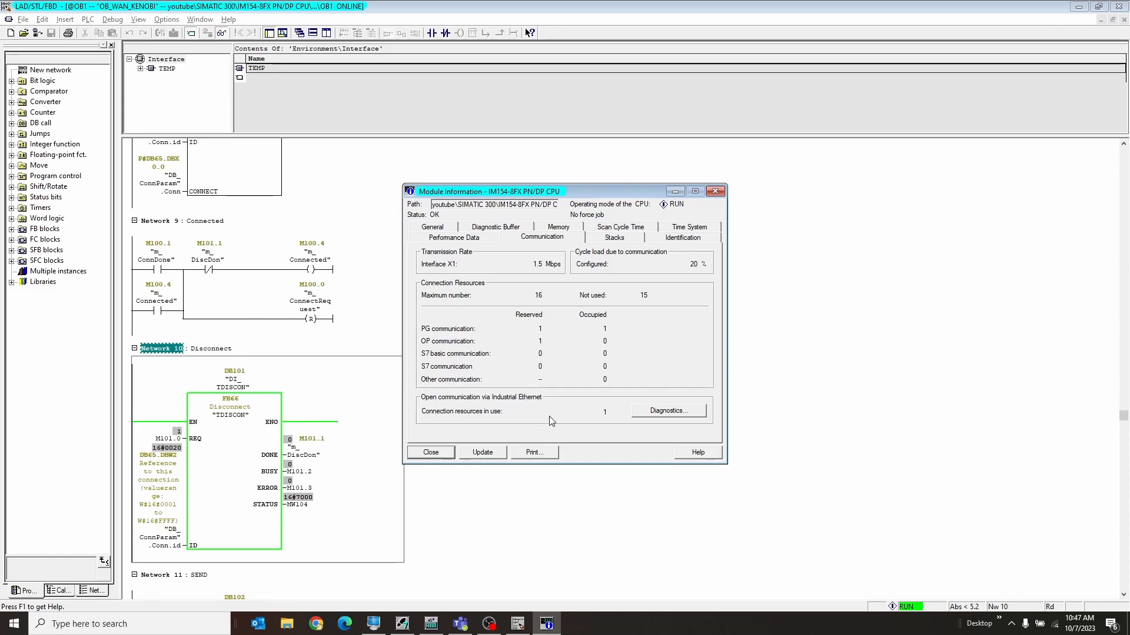
click(666, 412)
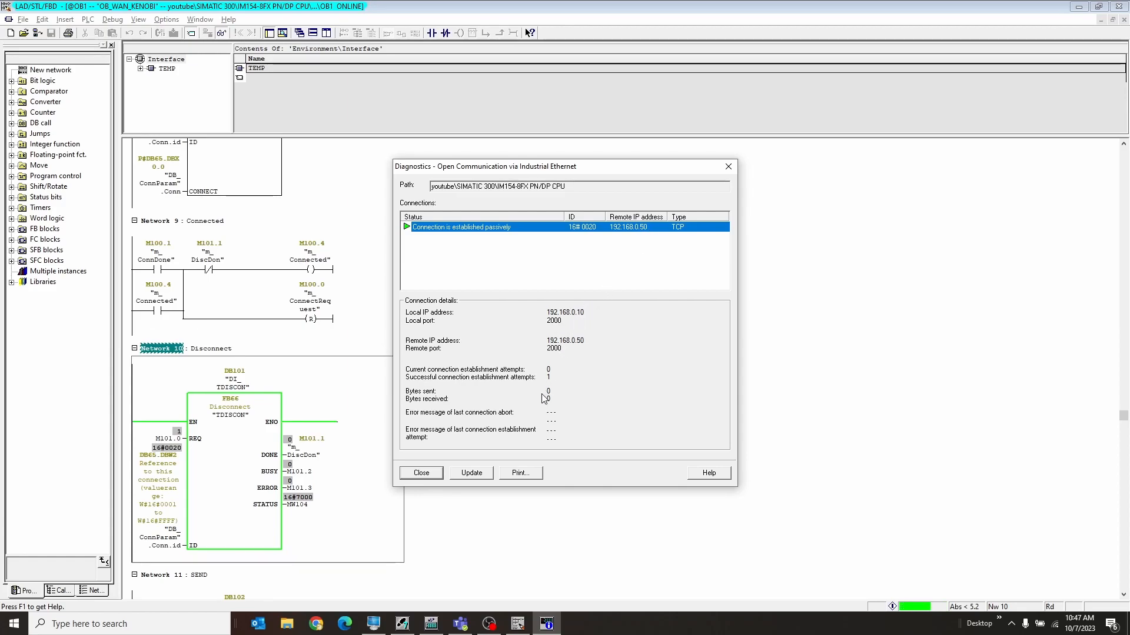
click(420, 473)
click(440, 452)
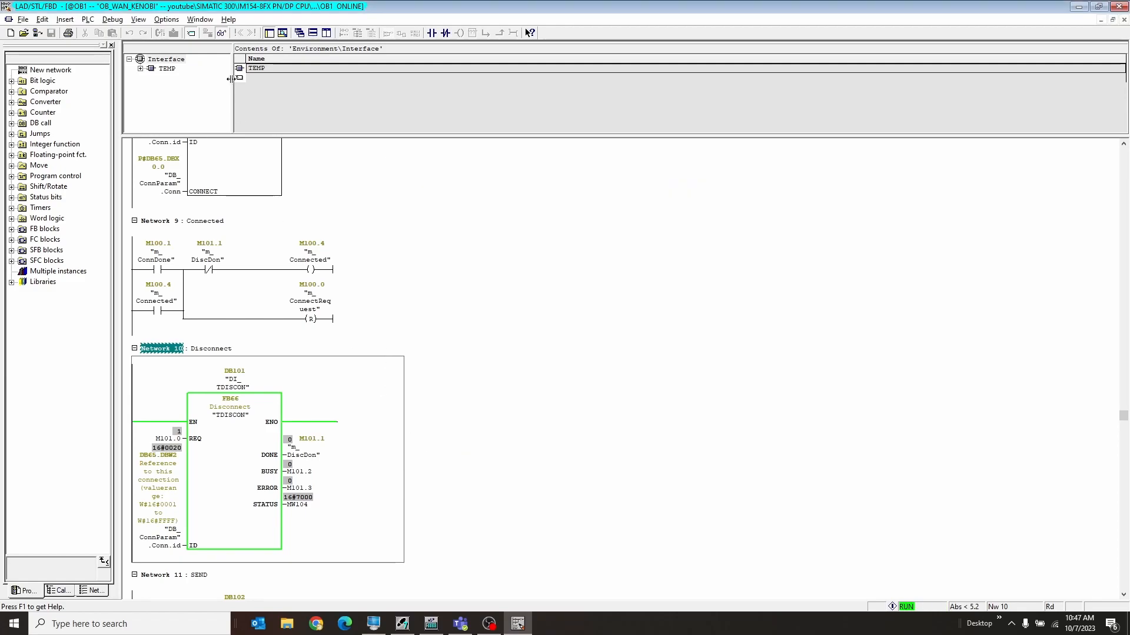
Switch to the CPU 317-2 PN/DP's OB1 and confirm its diagnostics also report the connection established
click(202, 18)
click(273, 127)
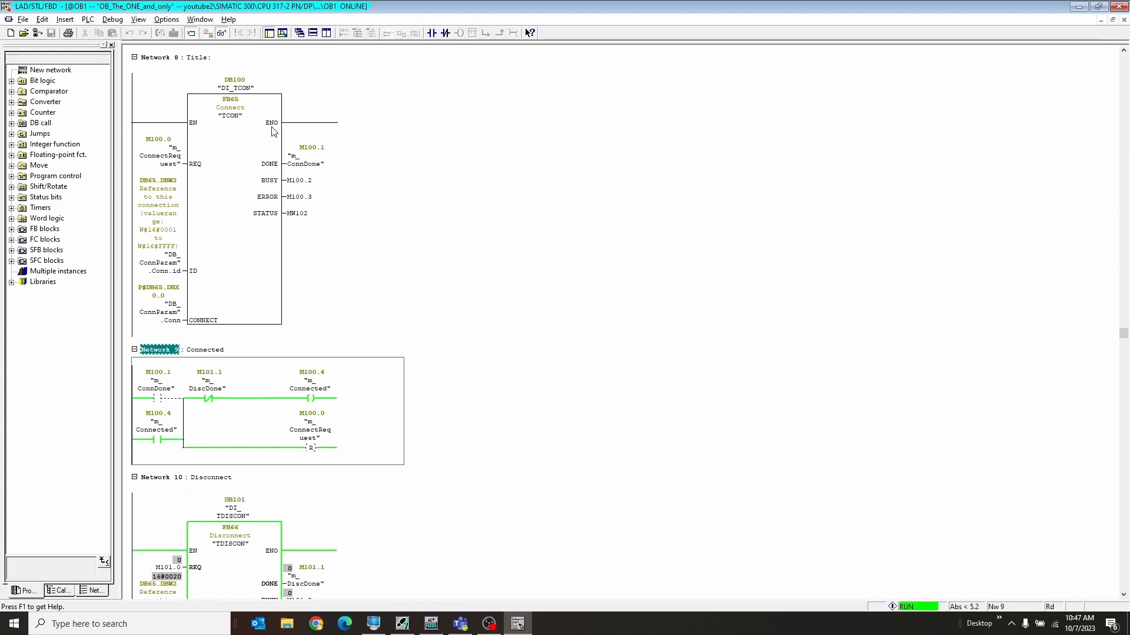
click(331, 315)
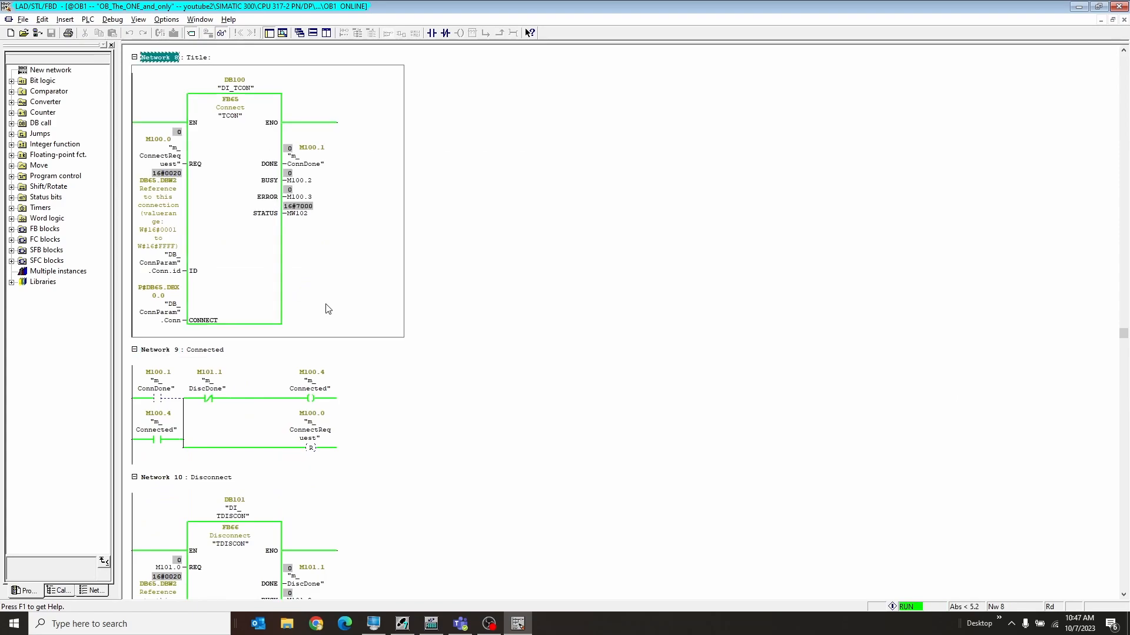
key(ctrl+d)
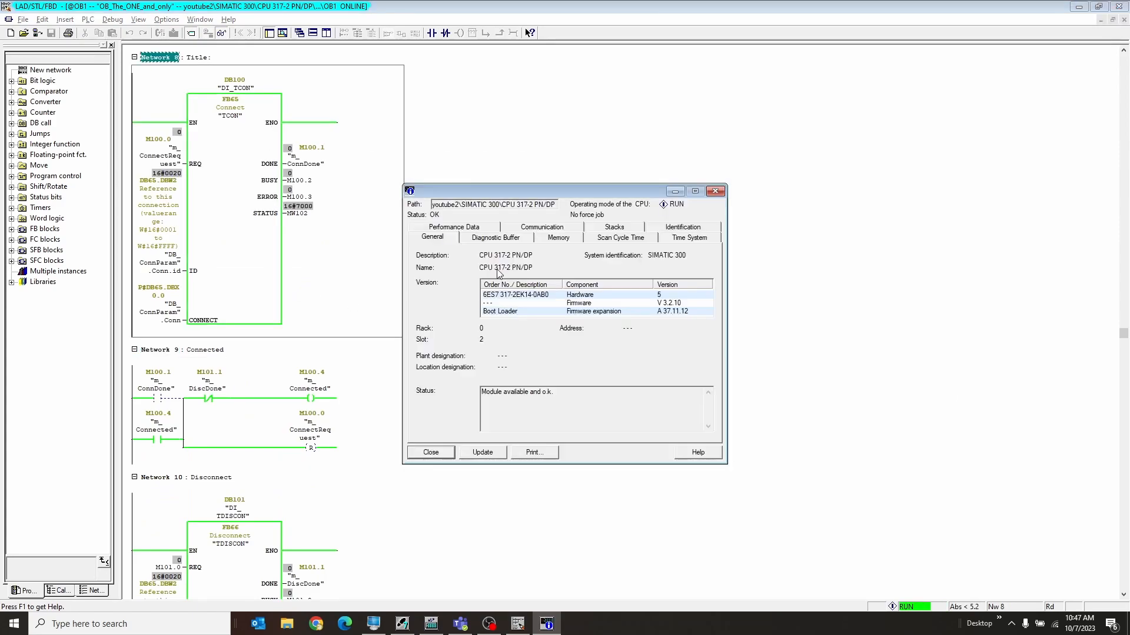
click(538, 229)
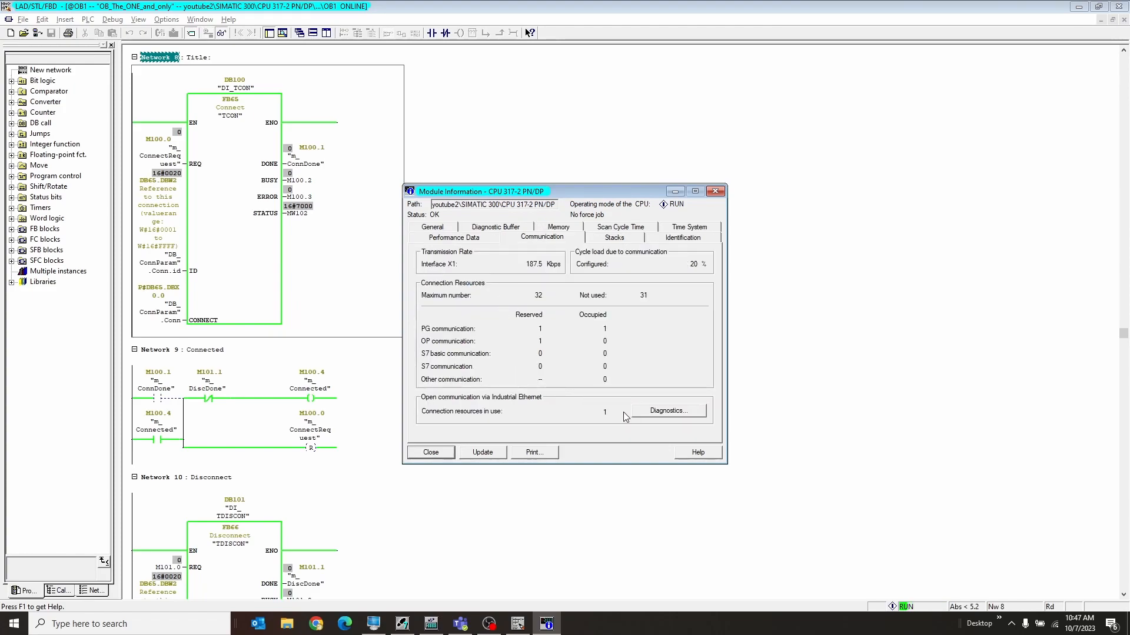
click(667, 411)
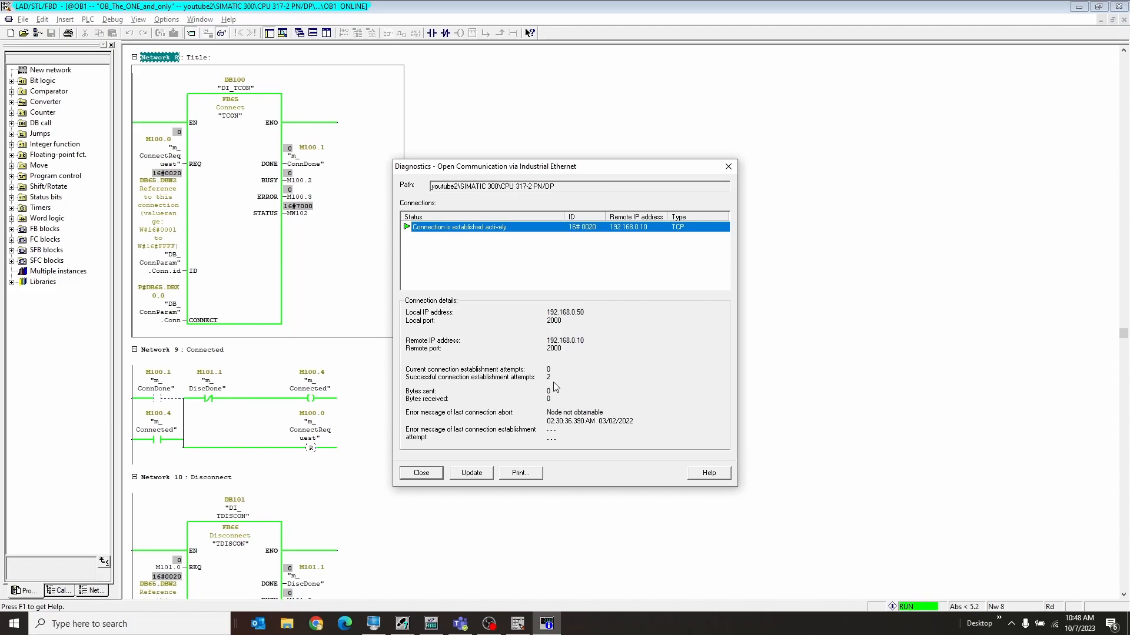
click(421, 473)
Close Module Information, review the SEND/RECEIVE networks and bring up the VAT_TCP variable table
click(431, 452)
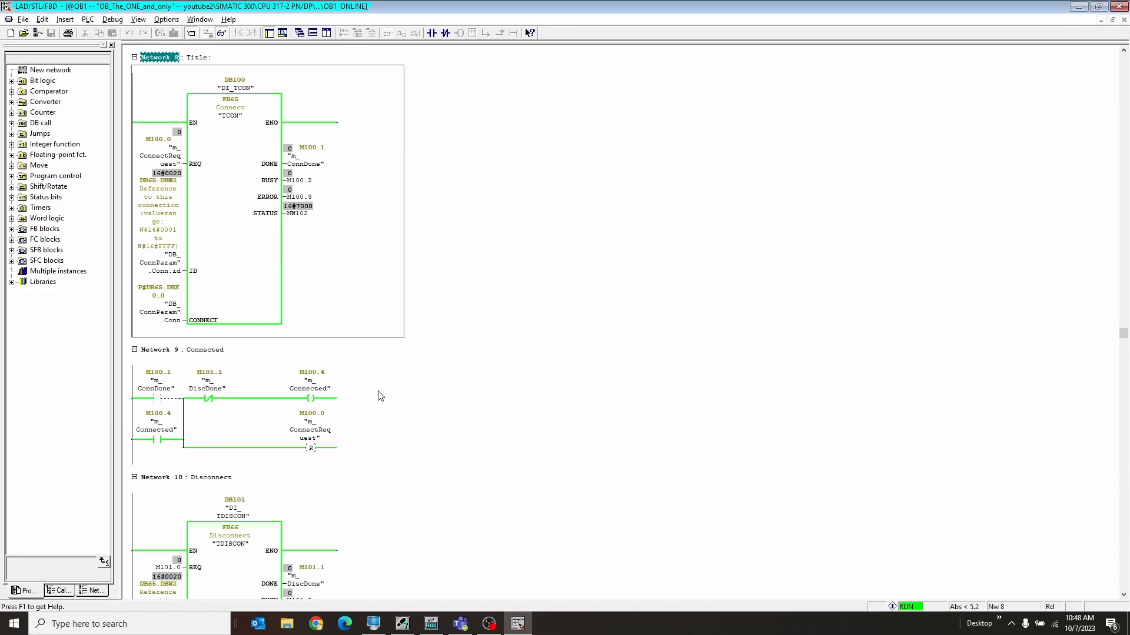
click(374, 354)
scroll(375, 354, down, 5)
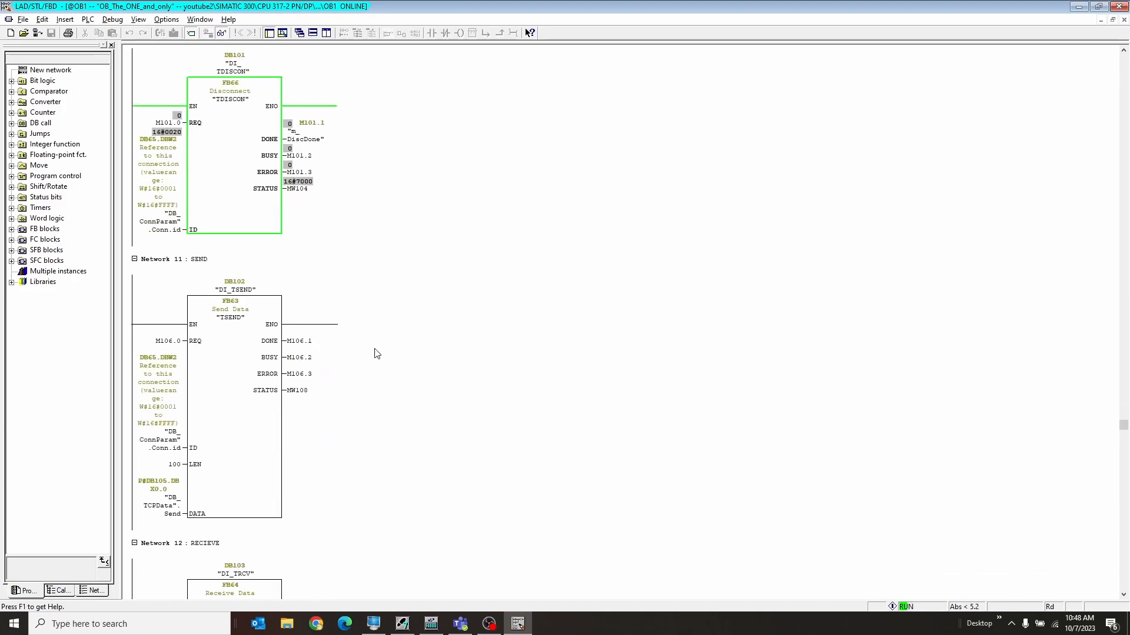
scroll(375, 353, down, 2)
scroll(374, 354, down, 4)
scroll(374, 354, down, 1)
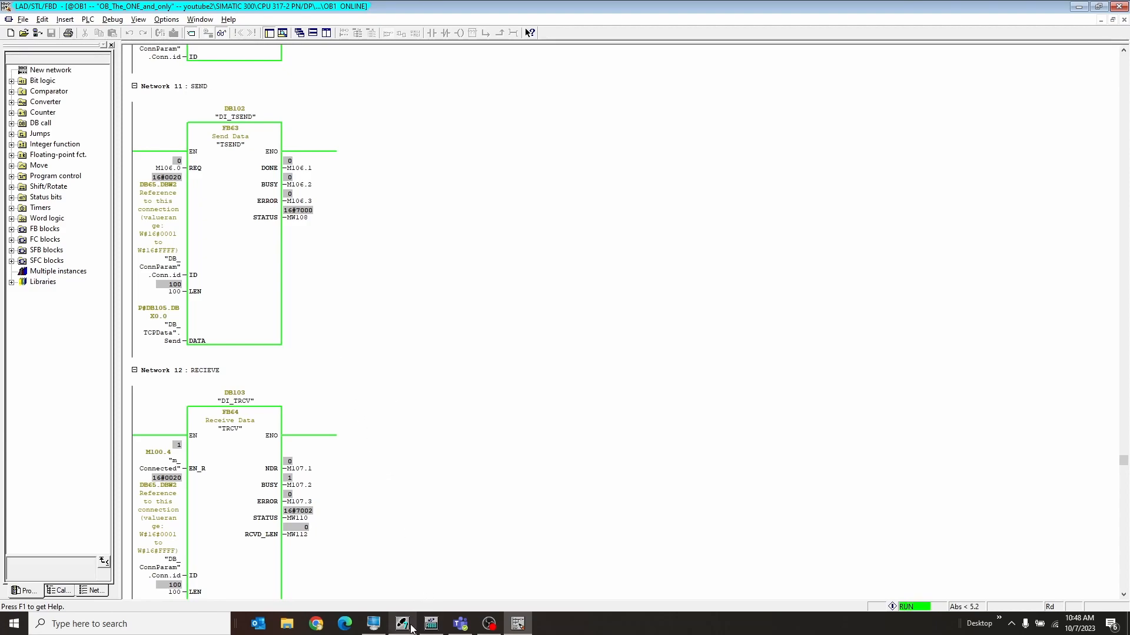
click(430, 624)
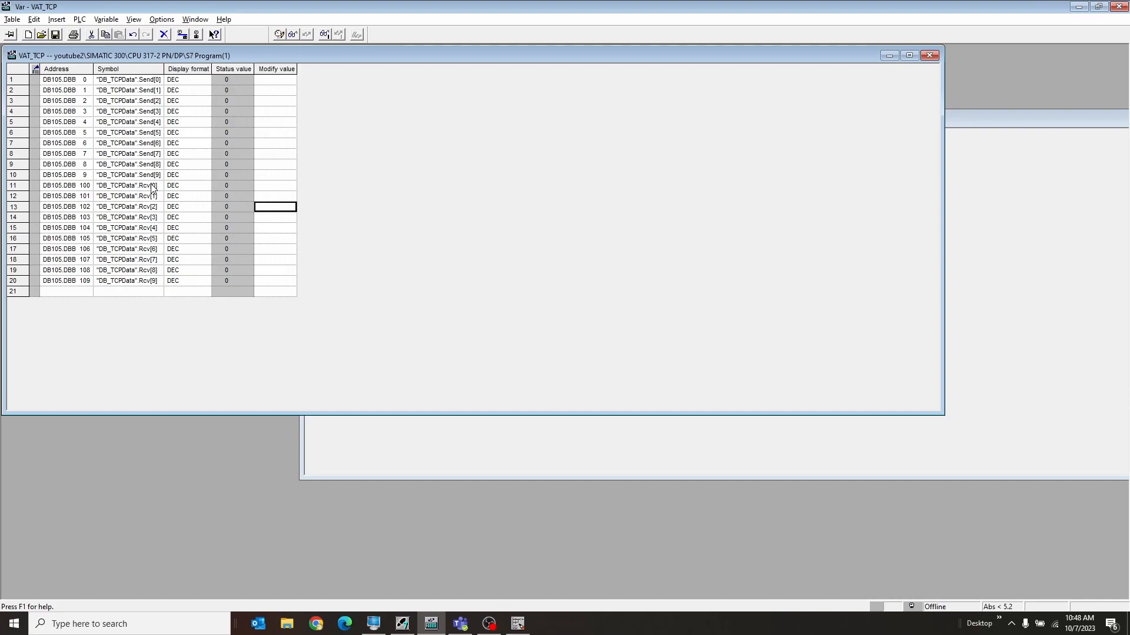
Enter modify values 1, 2, 3 for Send[0]–Send[2] on the CPU 317-2 and monitor the table
click(274, 82)
text(1)
key(Return)
text(2)
key(Return)
text(3)
key(Return)
click(330, 34)
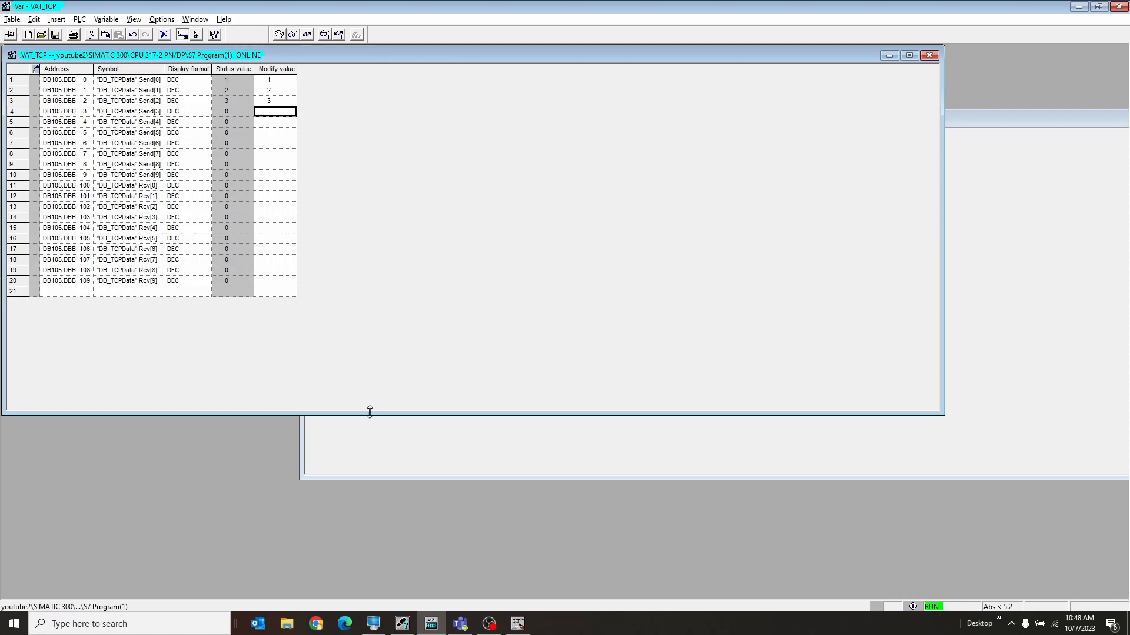
Monitor the IM154 CPU's VAT_TCP, noting Rcv[0]–Rcv[2] still 0, then return to the ladder editor
click(387, 441)
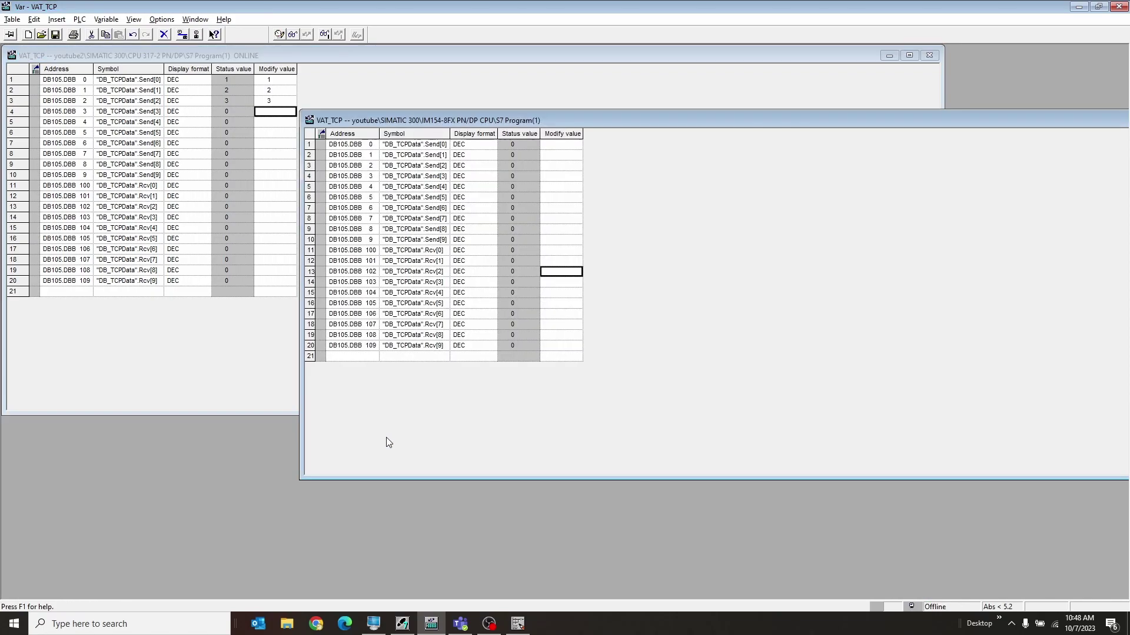
click(326, 34)
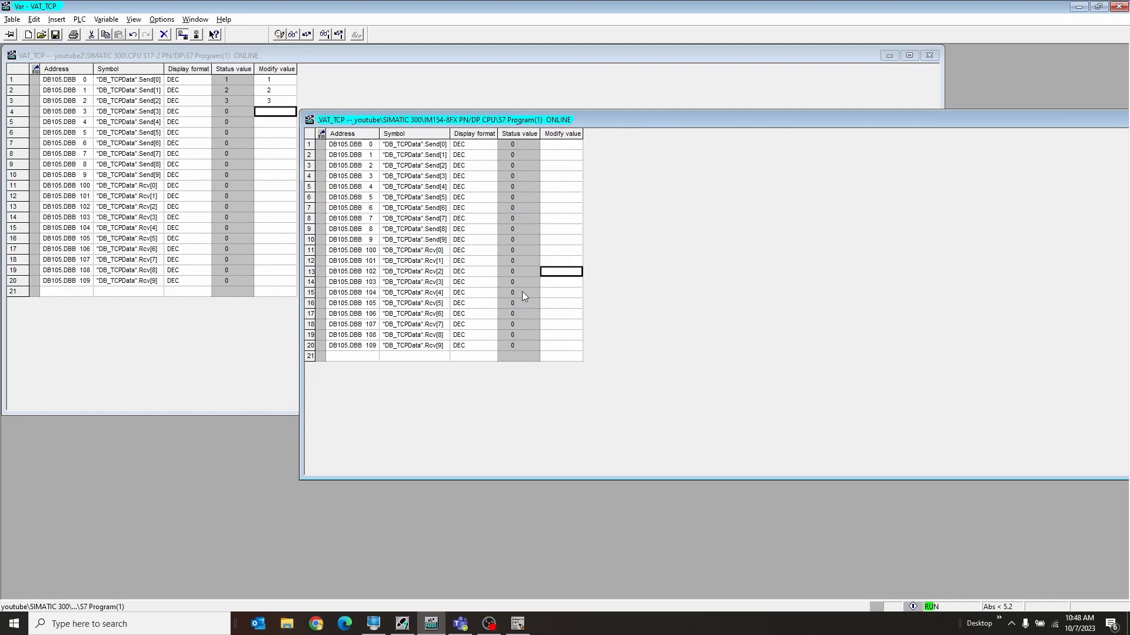
click(525, 250)
drag(532, 250, 527, 274)
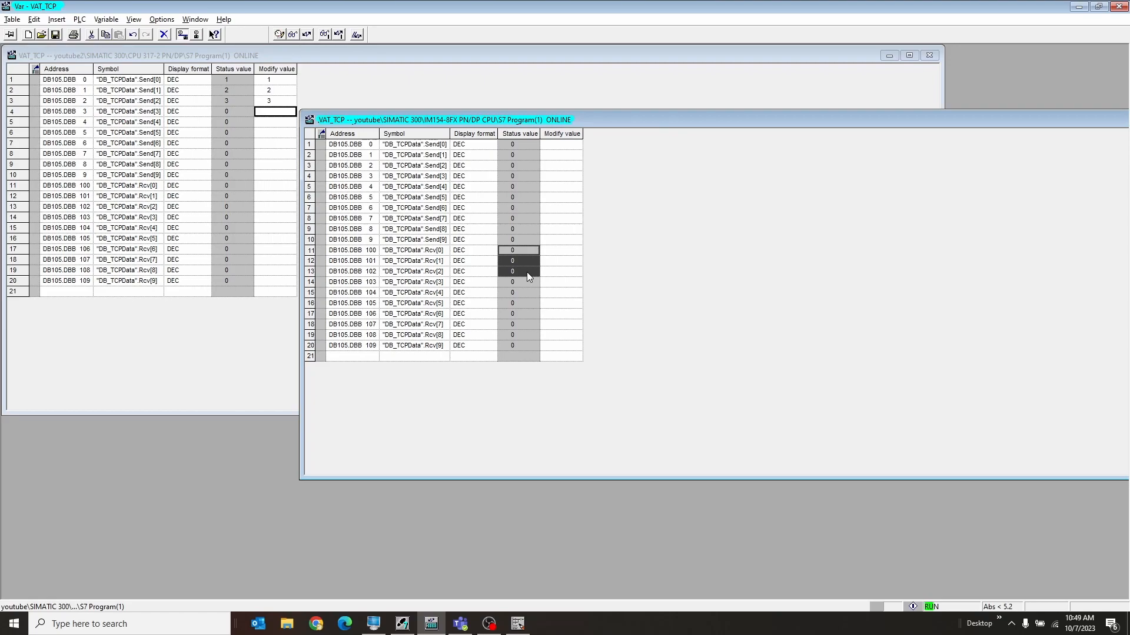
click(517, 623)
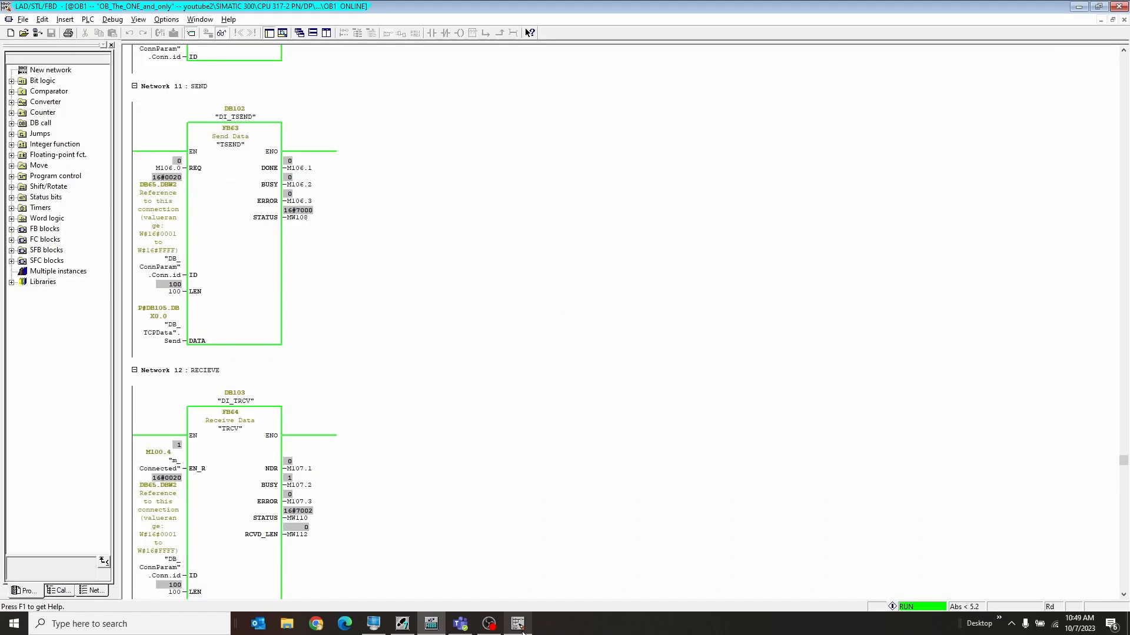
In Network 11 SEND, modify the request M106.0 to 1 and then back to 0
click(325, 261)
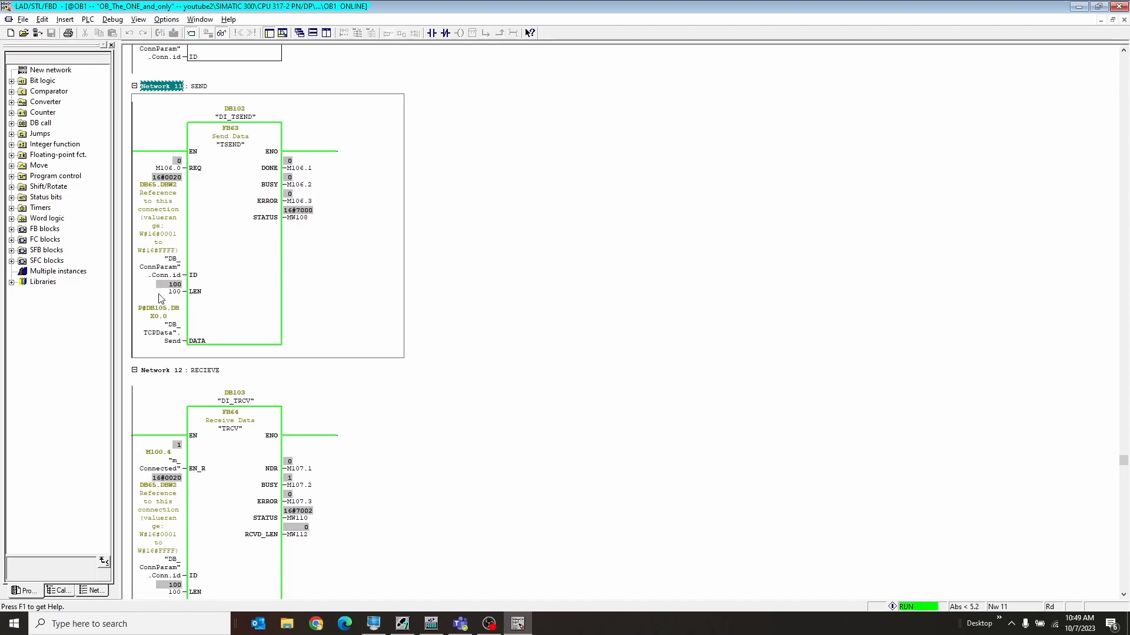
click(148, 168)
right_click(149, 168)
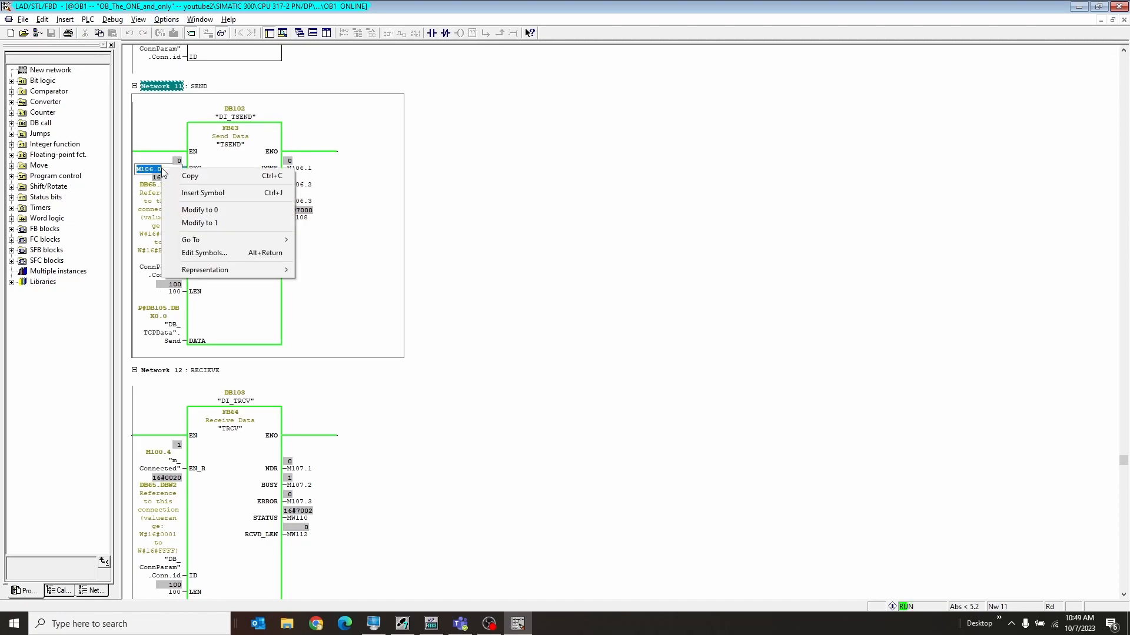
click(200, 222)
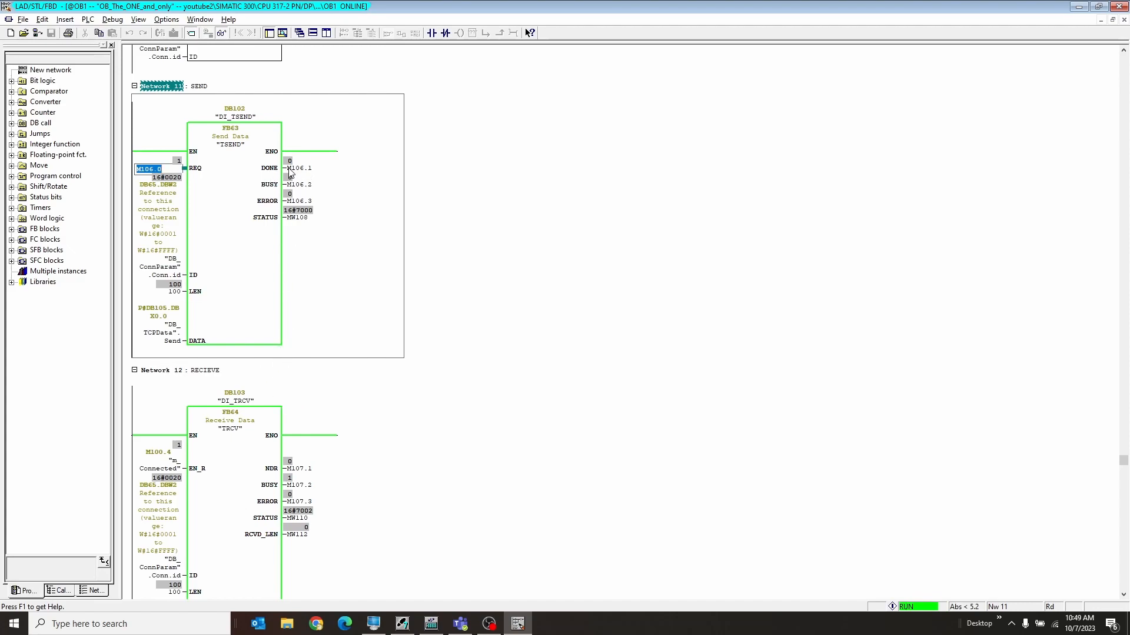
right_click(174, 168)
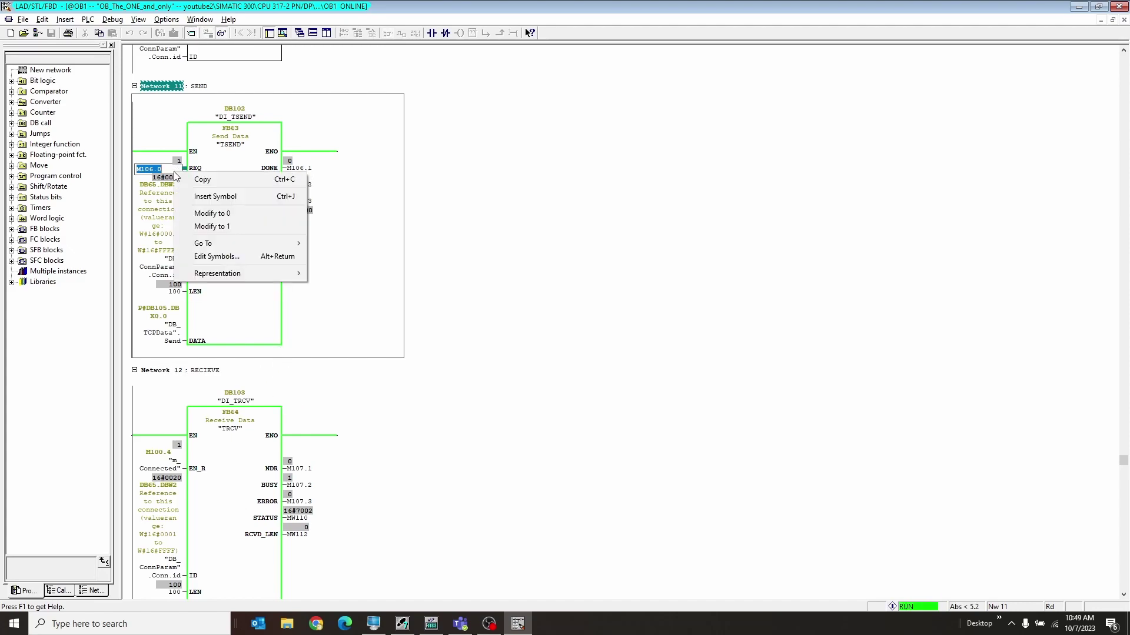
click(204, 215)
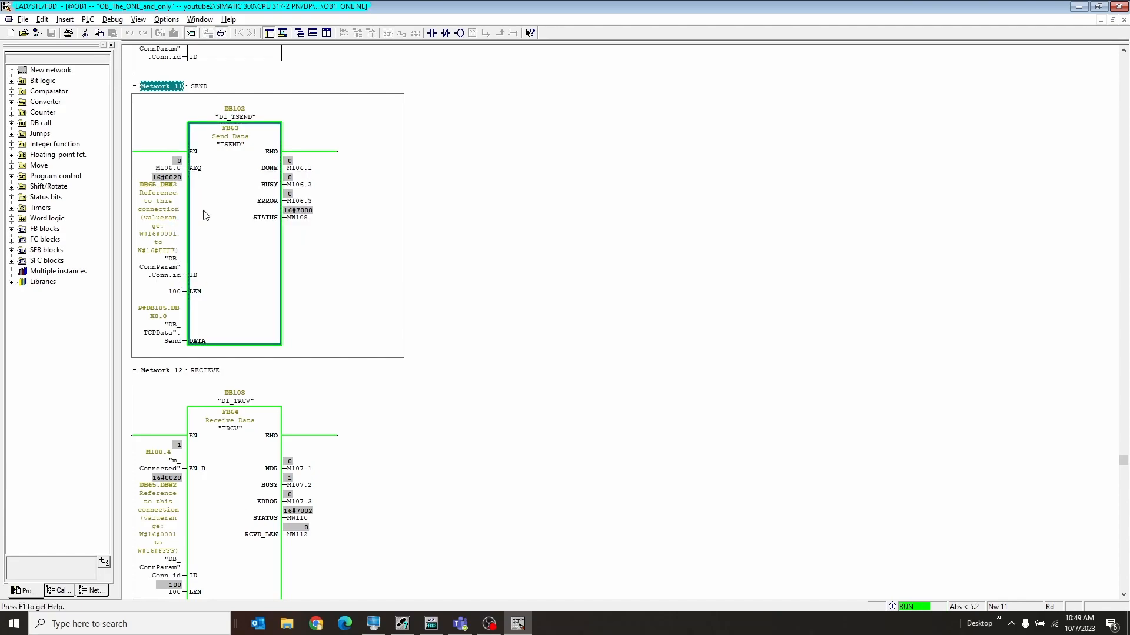
Write modify values 4, 5, 6 into the IM154's Send[0]–Send[2] bytes
click(431, 624)
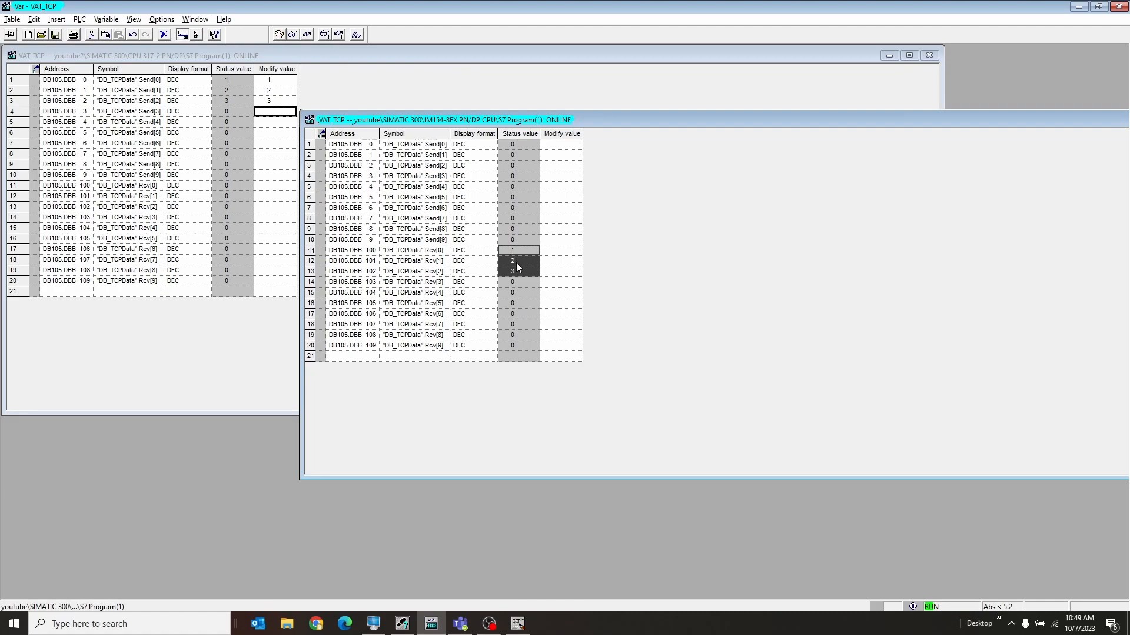
click(559, 146)
text(4)
key(Return)
text(5)
key(Return)
text(6)
key(Return)
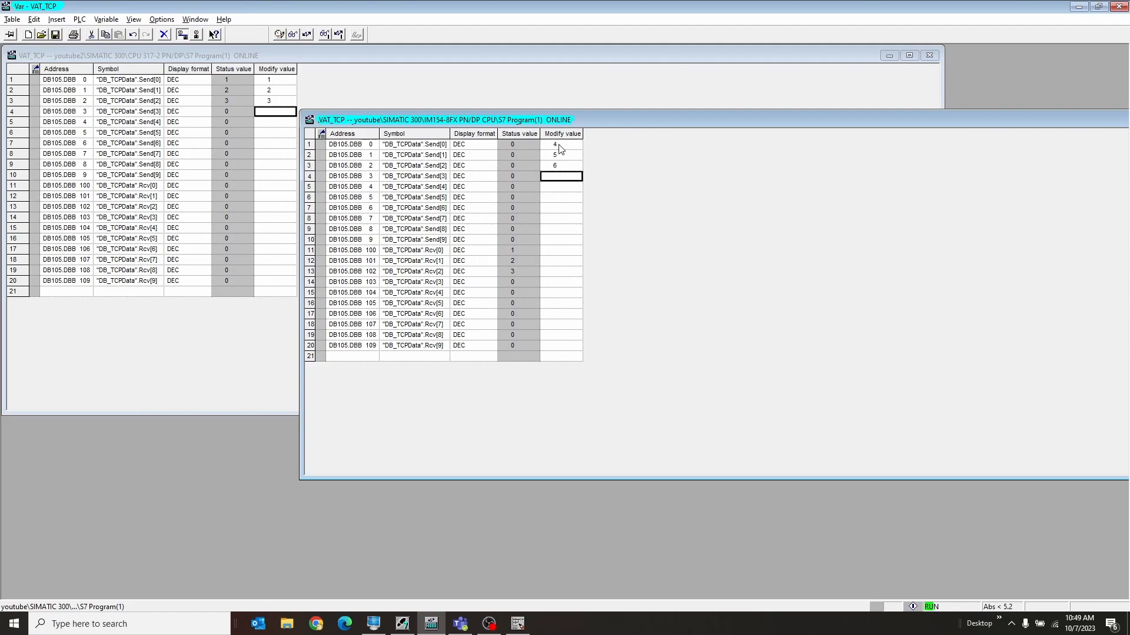
click(324, 34)
click(325, 34)
Monitor the CPU 317-2's VAT_TCP table online
click(346, 84)
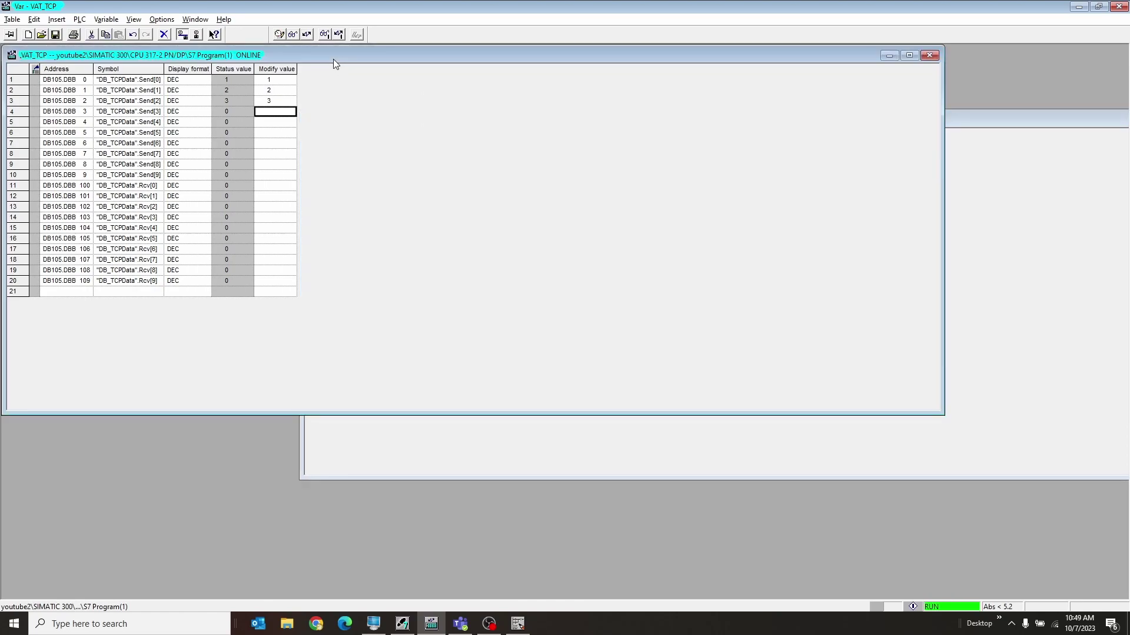
click(293, 35)
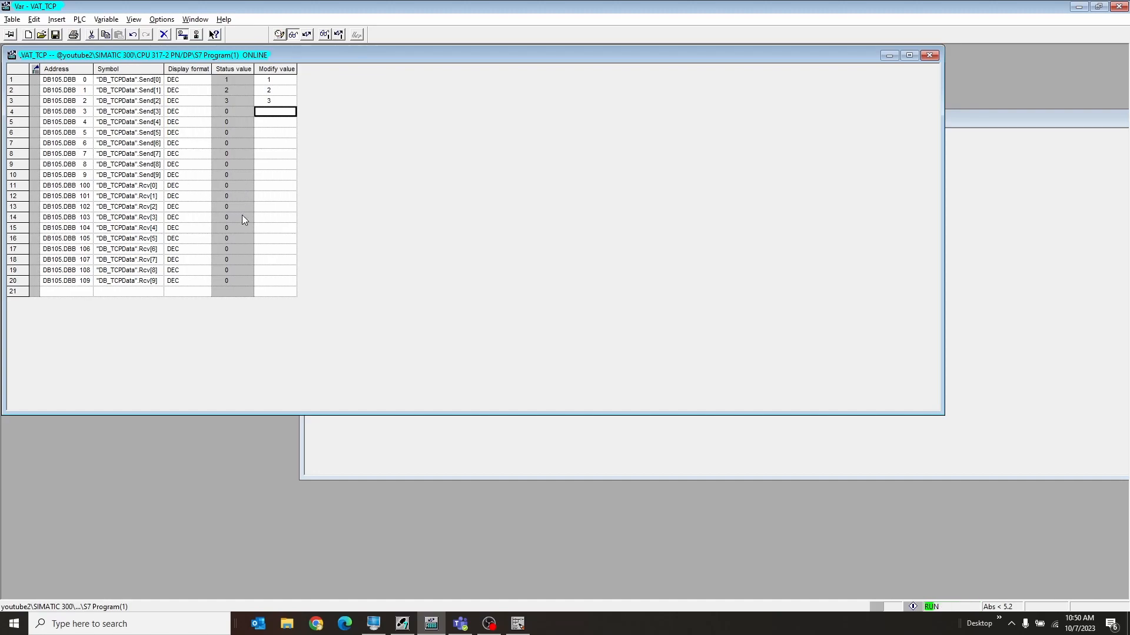
mouse_move(518, 624)
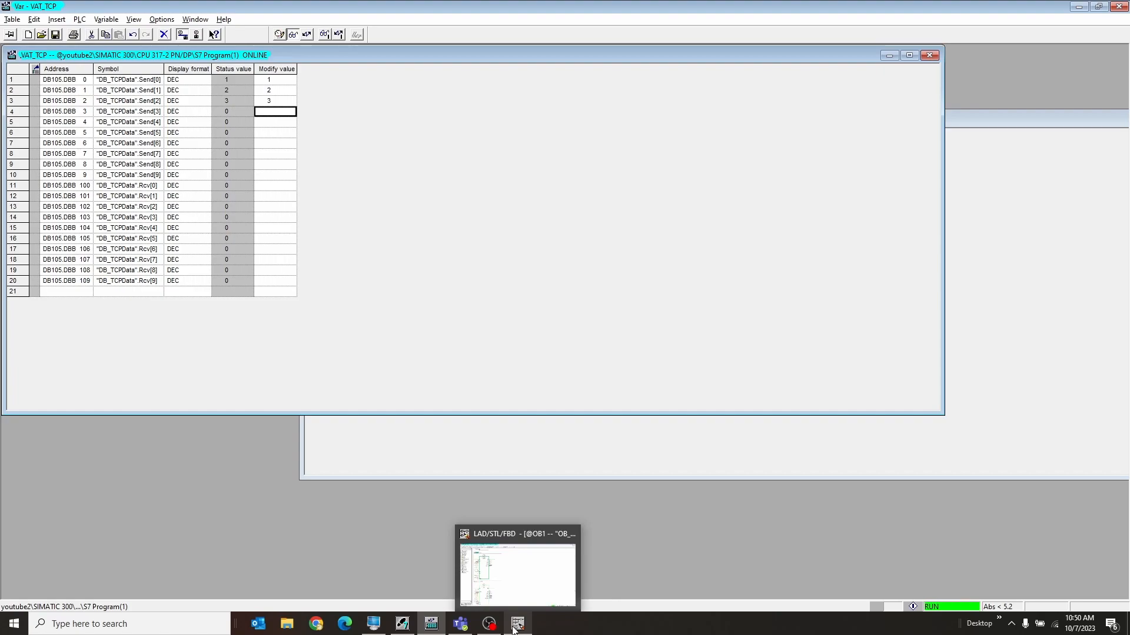
Switch to the IM154 CPU's OB1 (OB_WAN_KENOBI) in the ladder editor
click(517, 624)
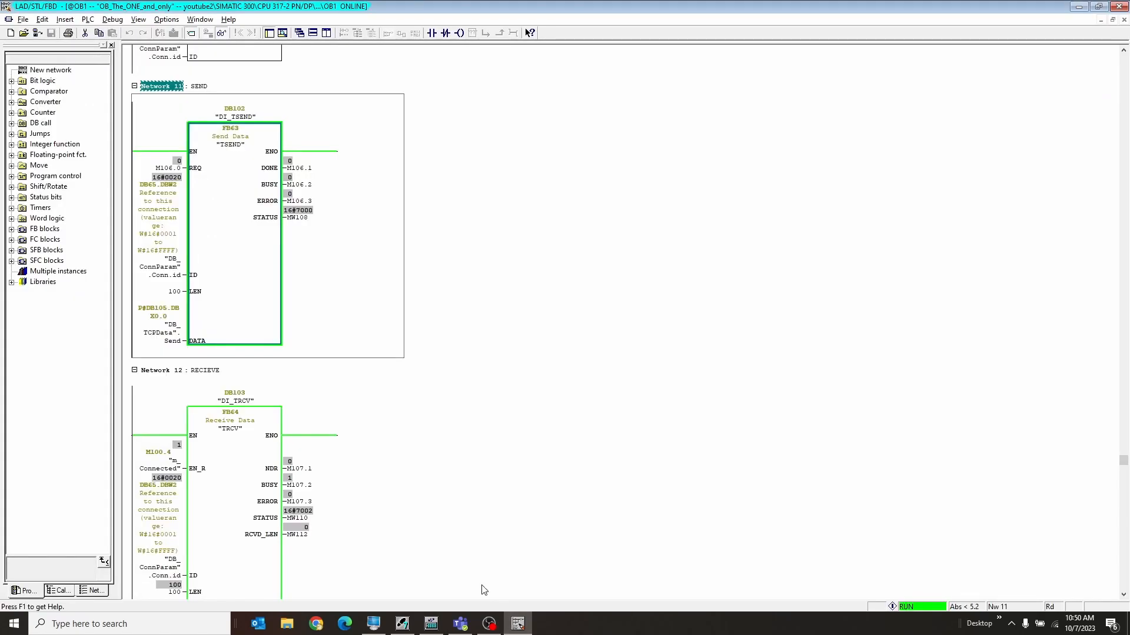
click(200, 20)
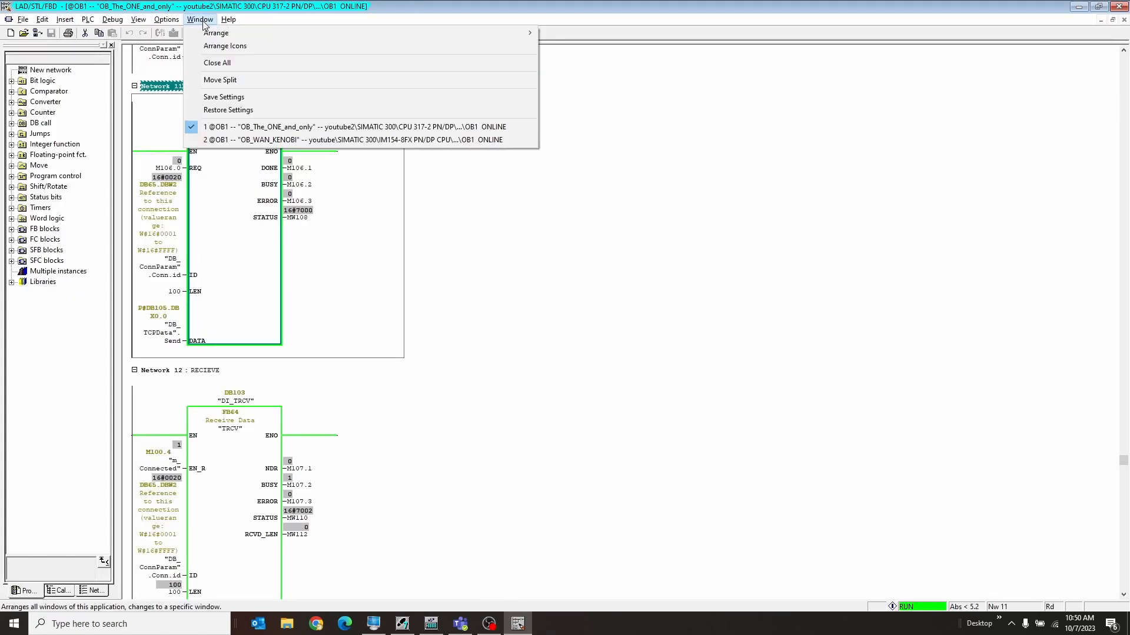
click(353, 140)
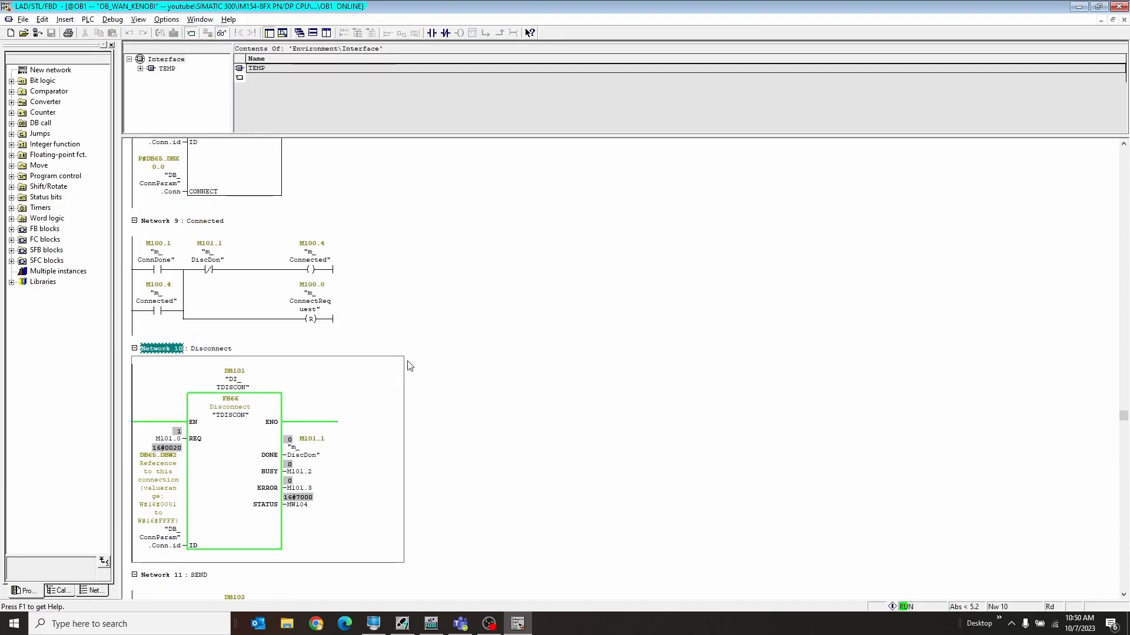
scroll(408, 365, down, 3)
scroll(407, 365, down, 3)
scroll(408, 366, down, 3)
scroll(408, 366, down, 3)
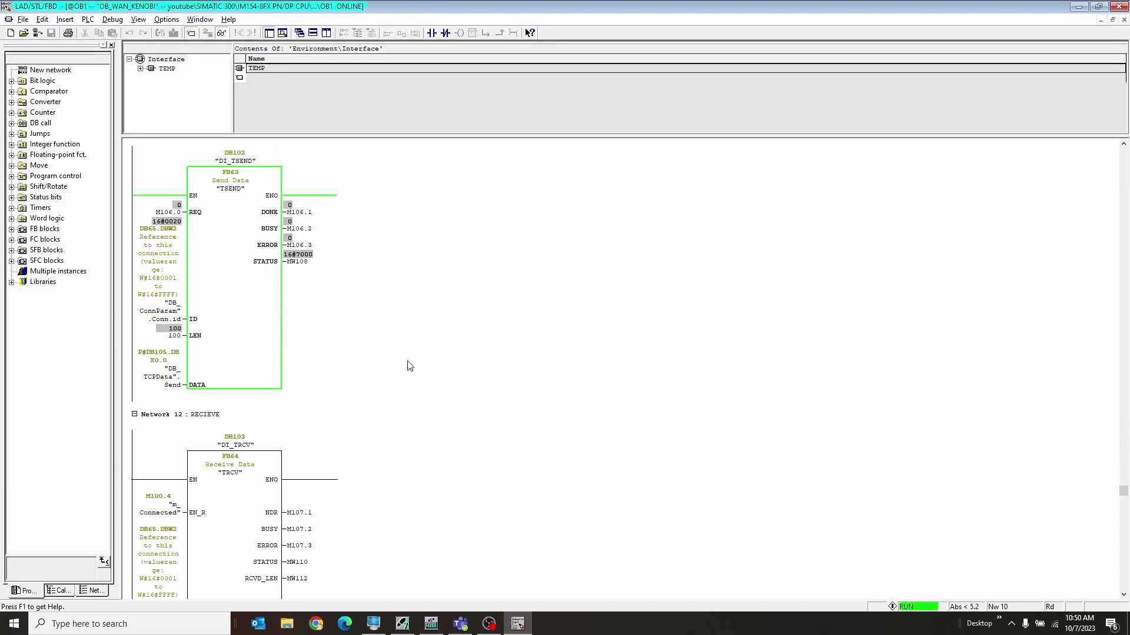
Modify the IM154's SEND request M106.0 to 1 and then back to 0
click(150, 212)
right_click(166, 212)
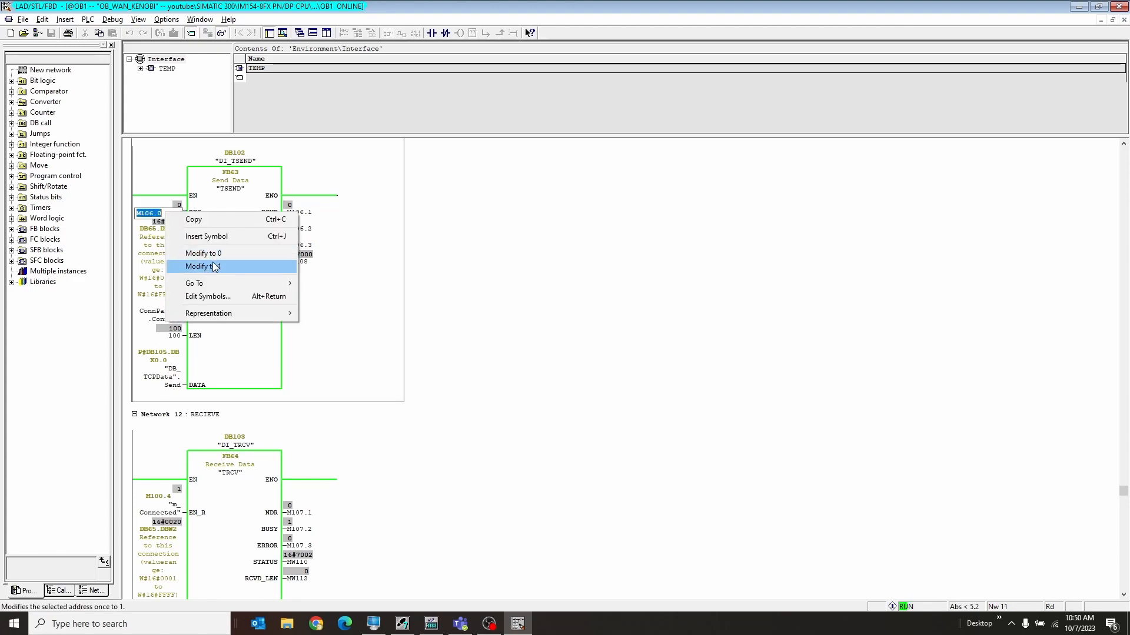
click(212, 267)
right_click(168, 216)
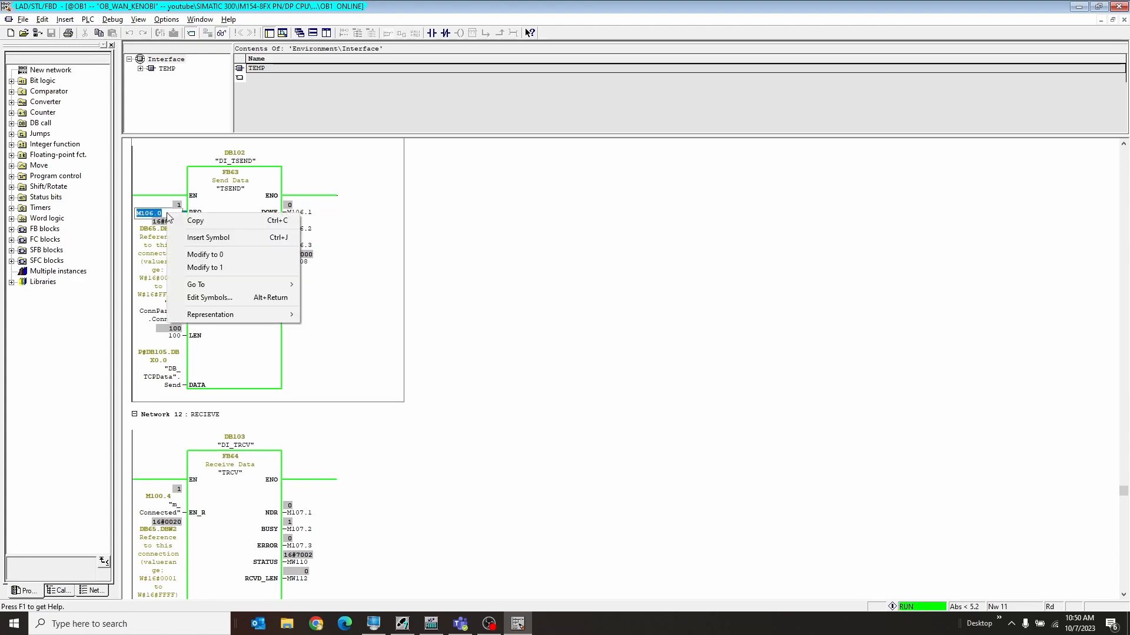
click(204, 254)
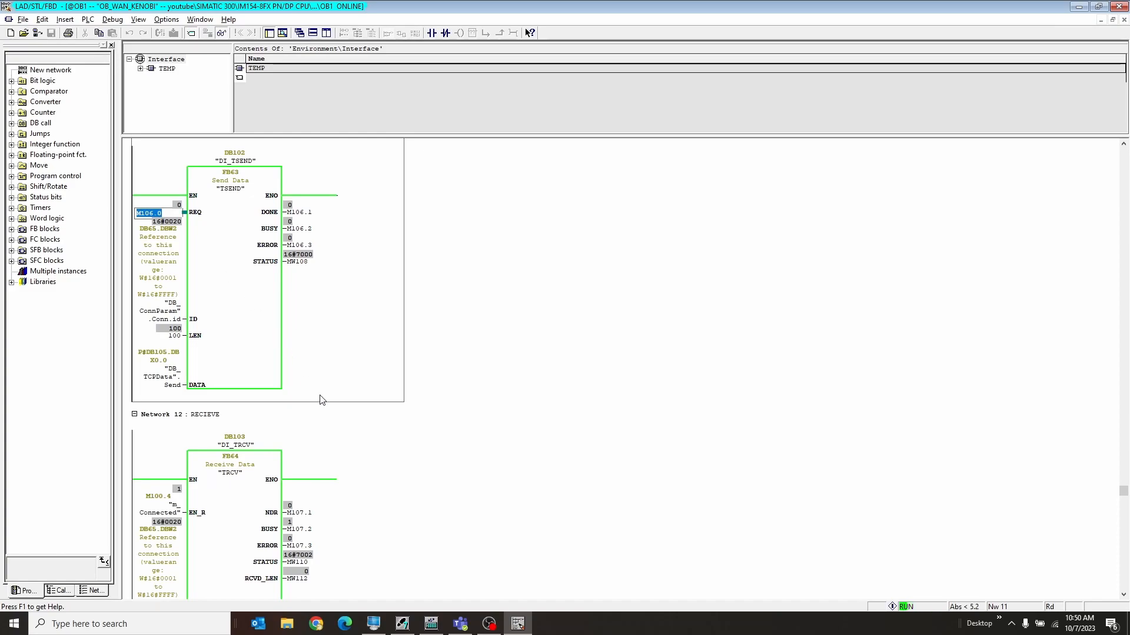
click(430, 623)
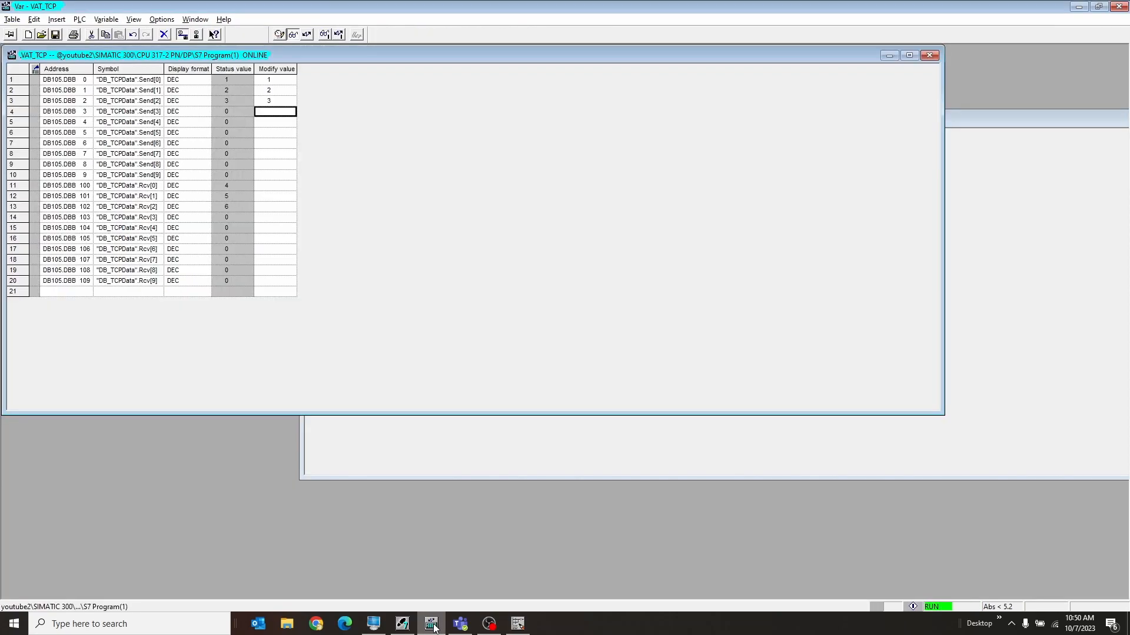
click(235, 196)
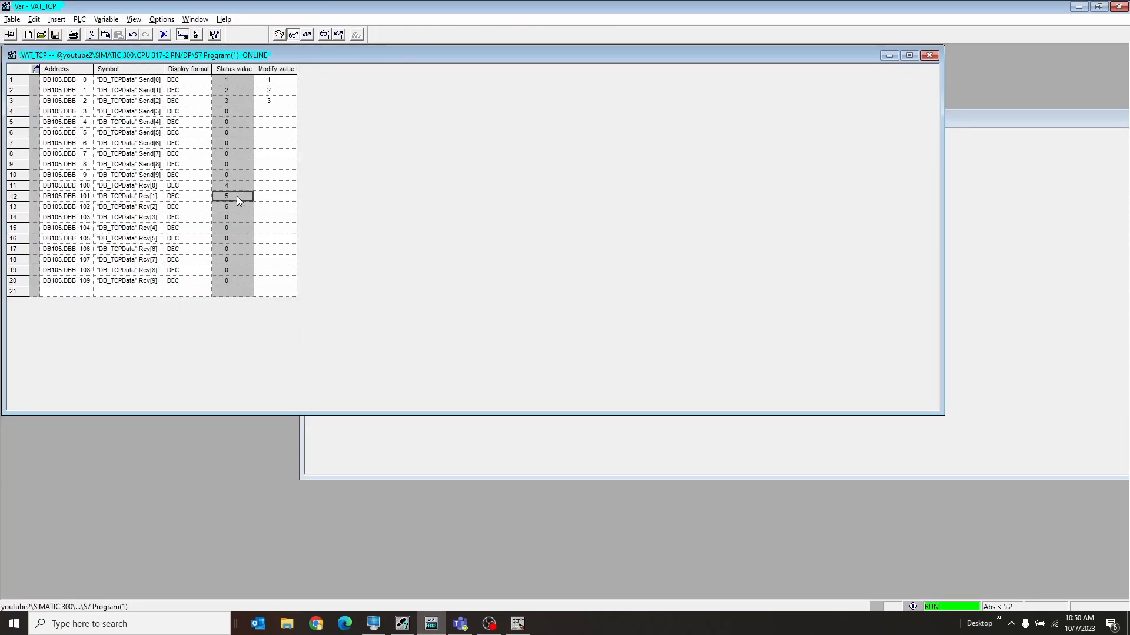
click(237, 208)
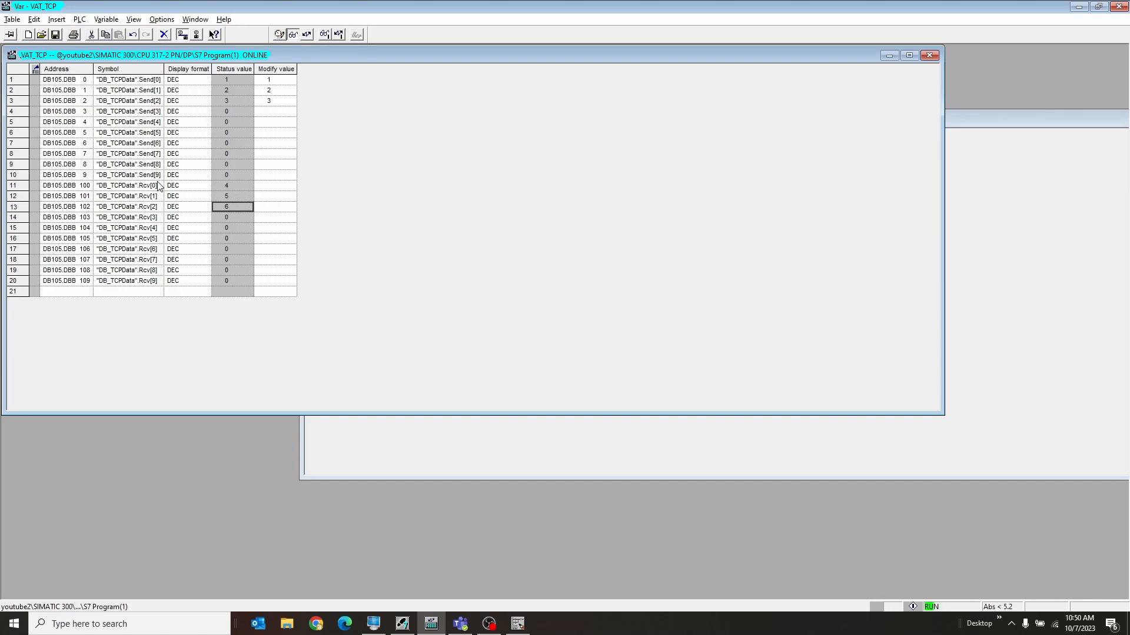